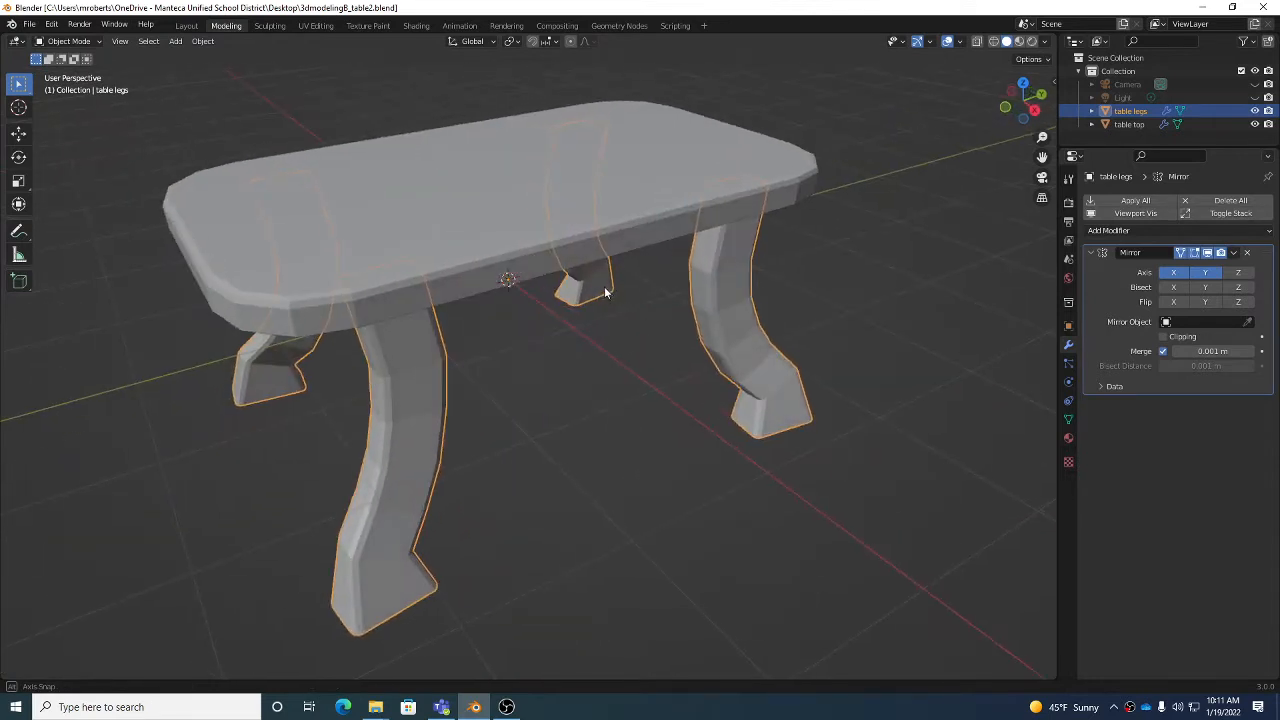
Make sure the viewport is in Object Mode with the table legs selected.
{"action": "middle_click_drag", "start_coordinate": [413, 432], "coordinate": [447, 269]}
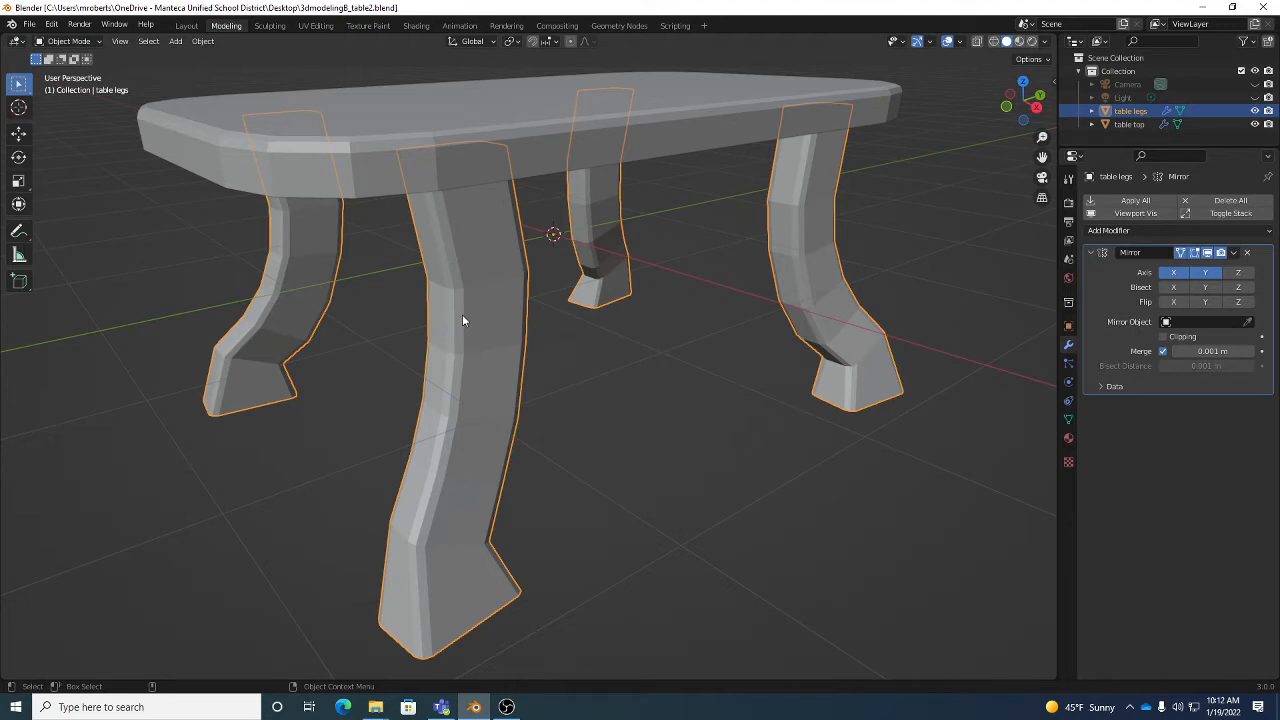
{"action": "middle_click_drag", "start_coordinate": [609, 237], "coordinate": [594, 266]}
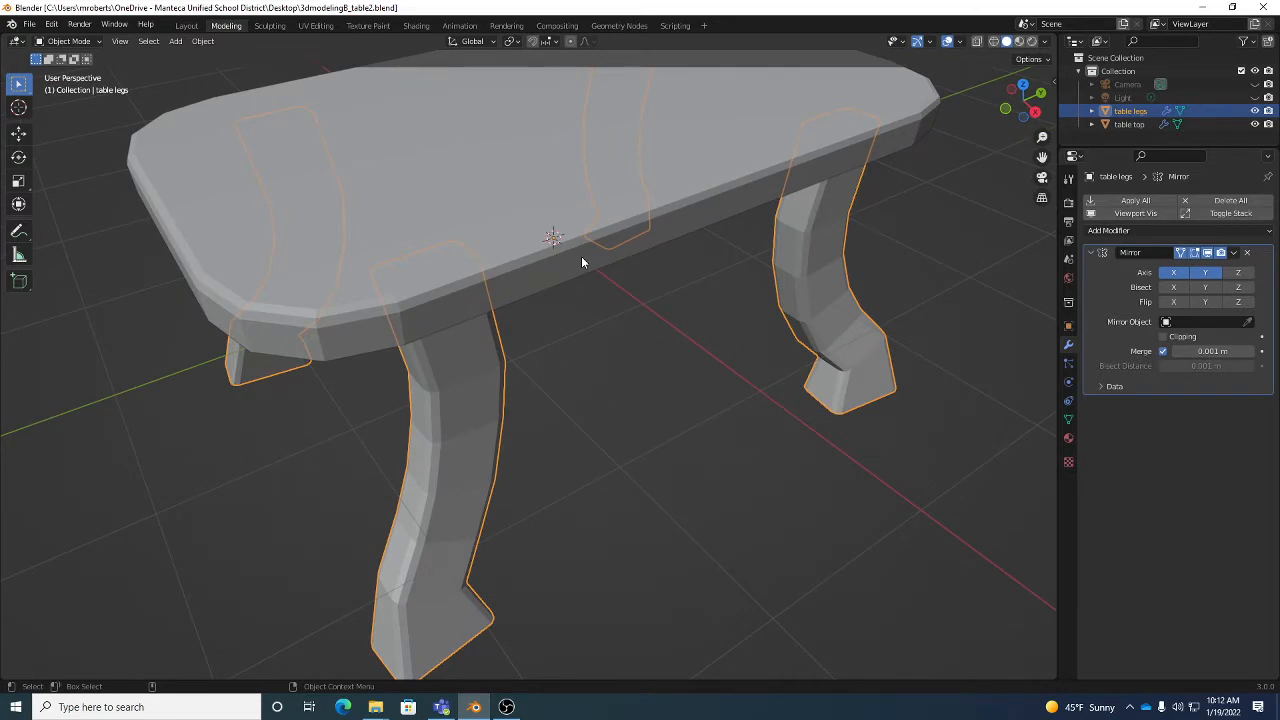
{"action": "left_click", "coordinate": [90, 42]}
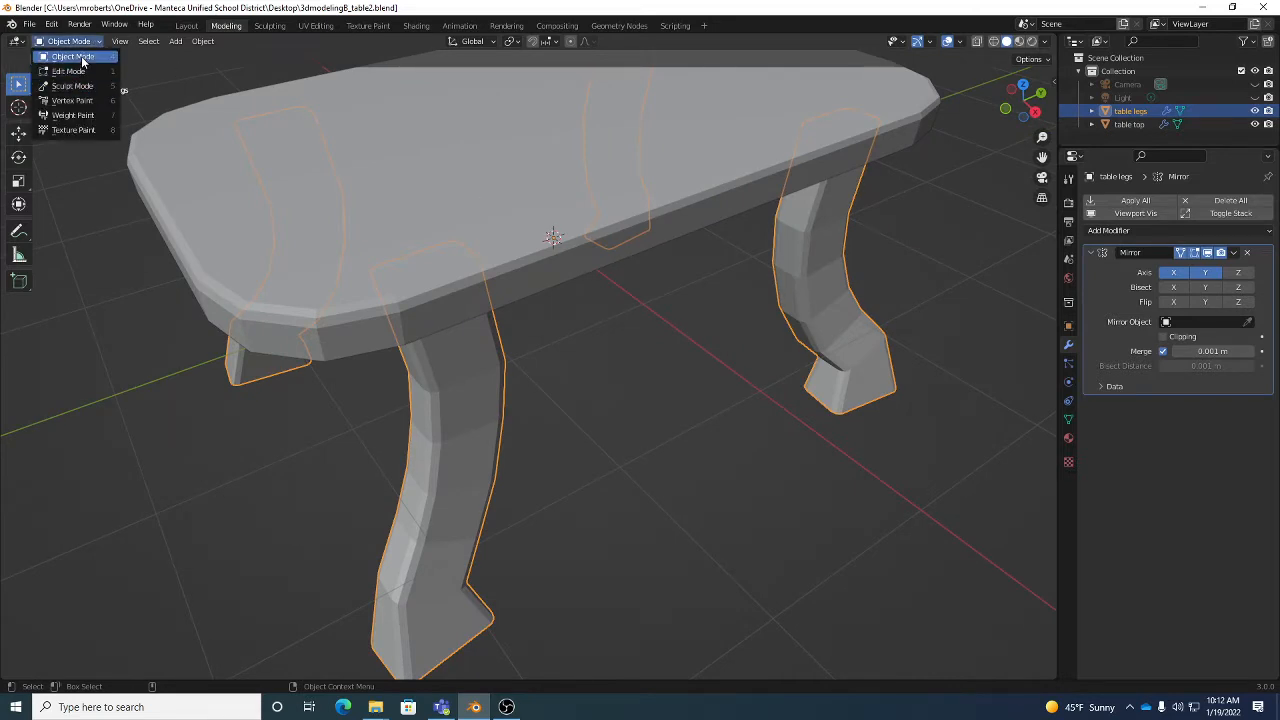
{"action": "left_click", "coordinate": [72, 56]}
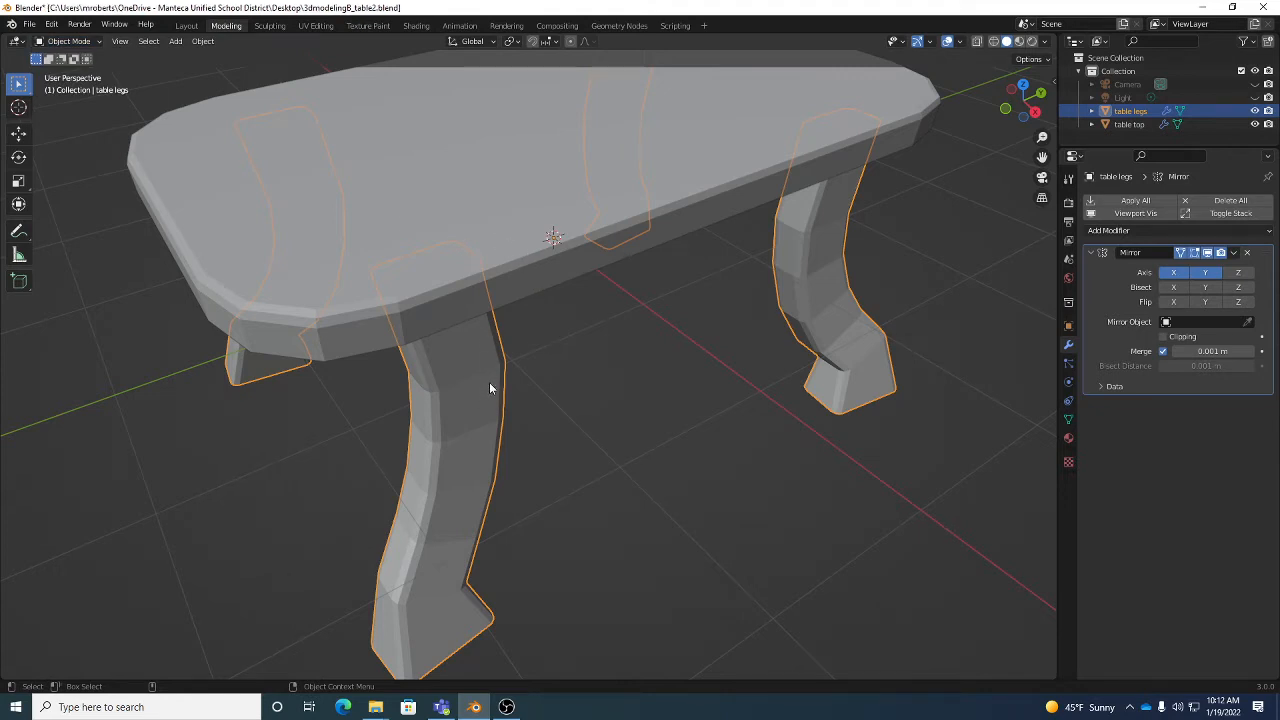
Open the table legs' object data properties and expand the Normals settings.
{"action": "left_click", "coordinate": [1067, 420]}
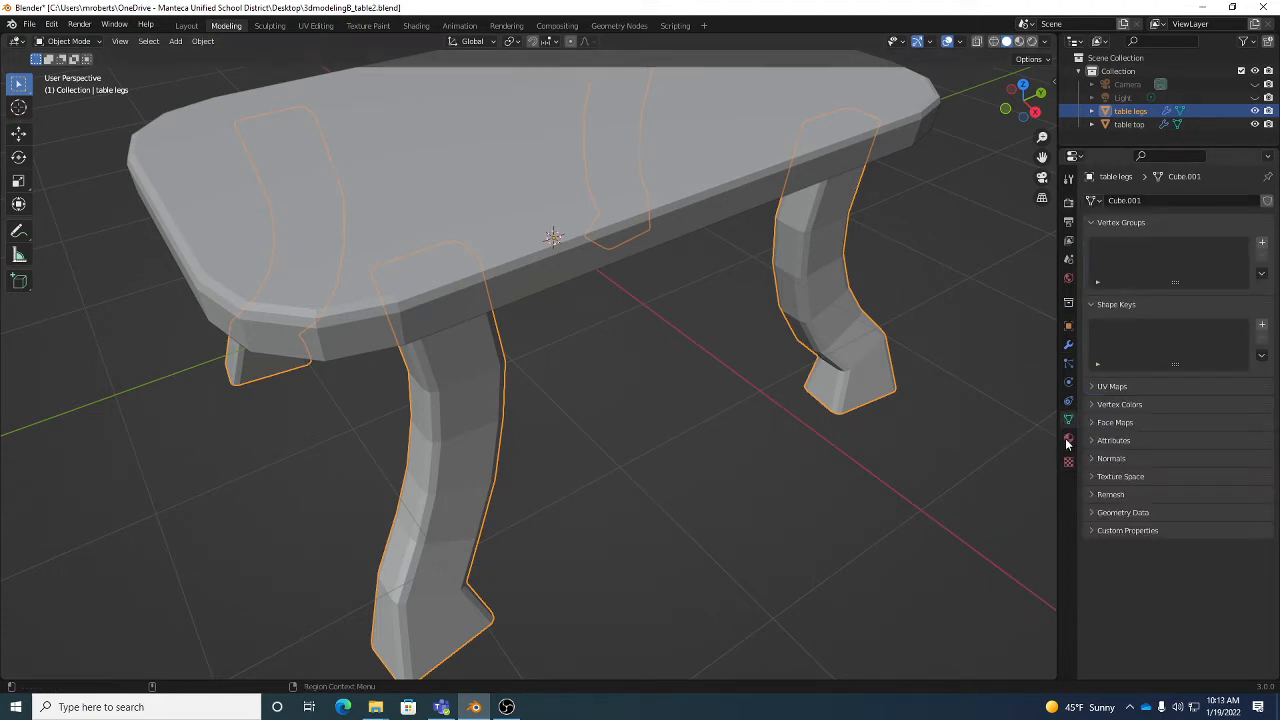
{"action": "left_click", "coordinate": [1108, 458]}
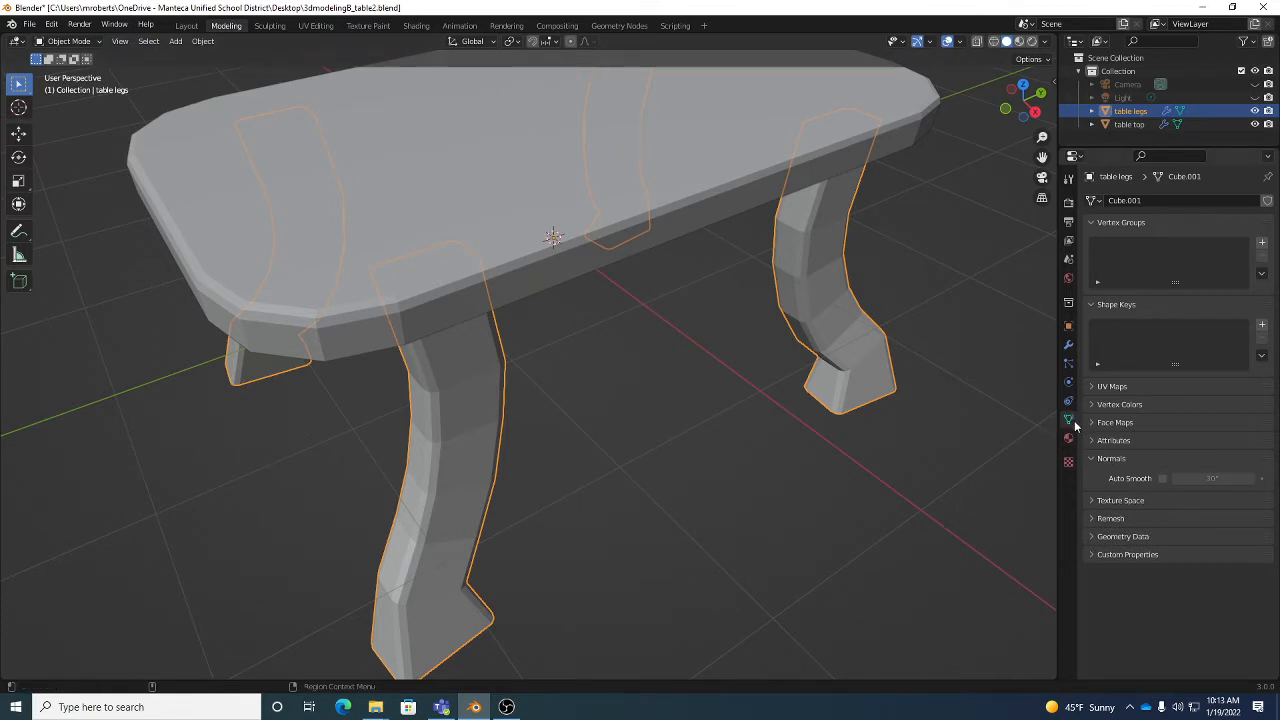
{"action": "left_click", "coordinate": [1068, 345]}
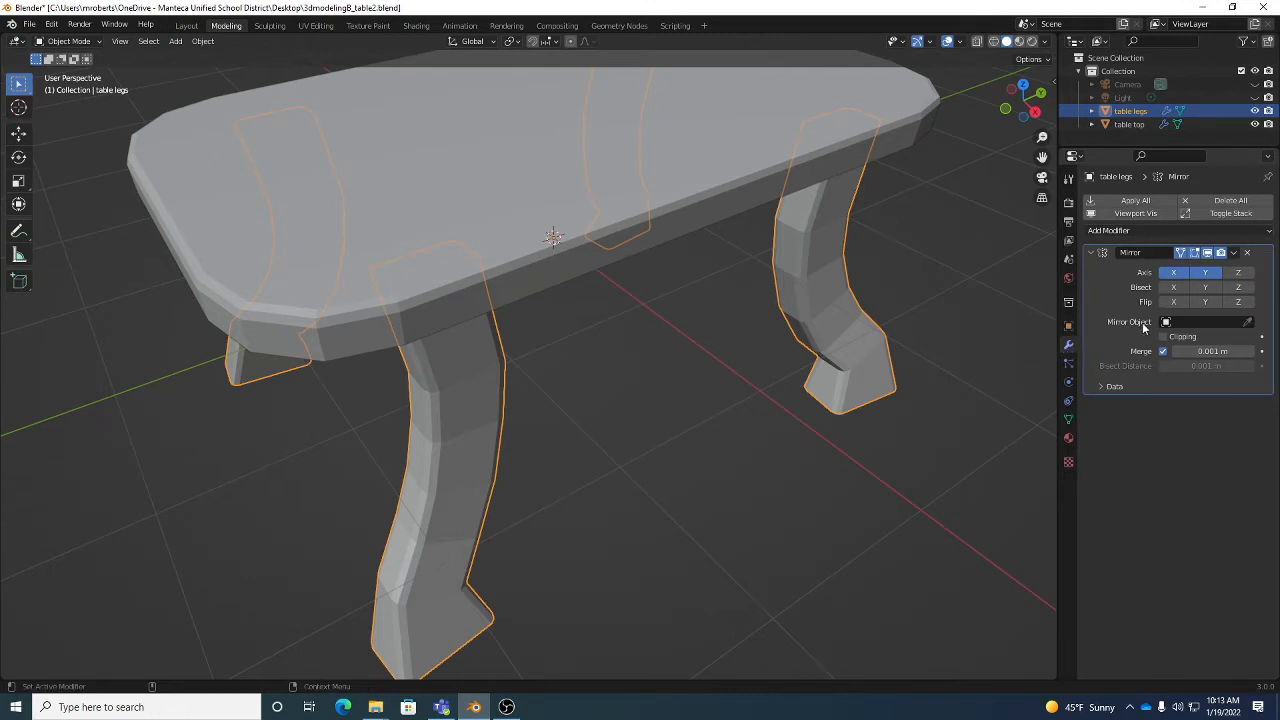
{"action": "left_click", "coordinate": [1068, 422]}
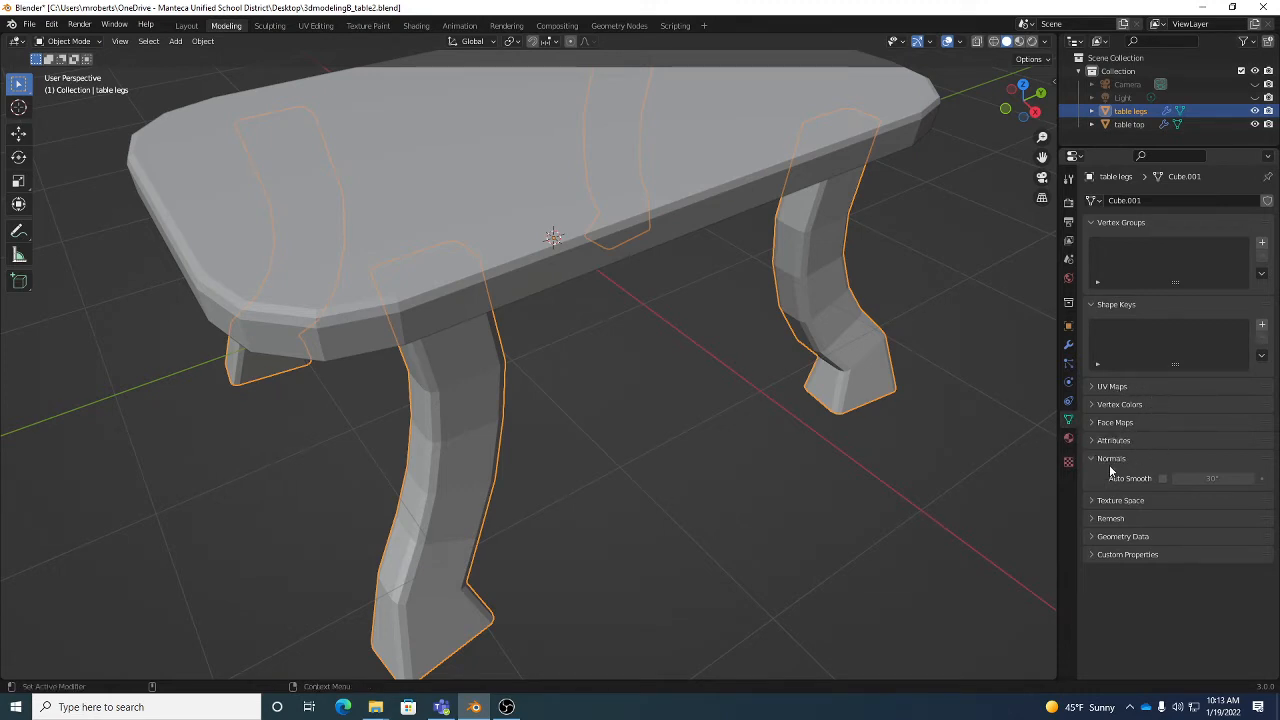
{"action": "left_click", "coordinate": [1068, 438]}
{"action": "left_click", "coordinate": [1069, 421]}
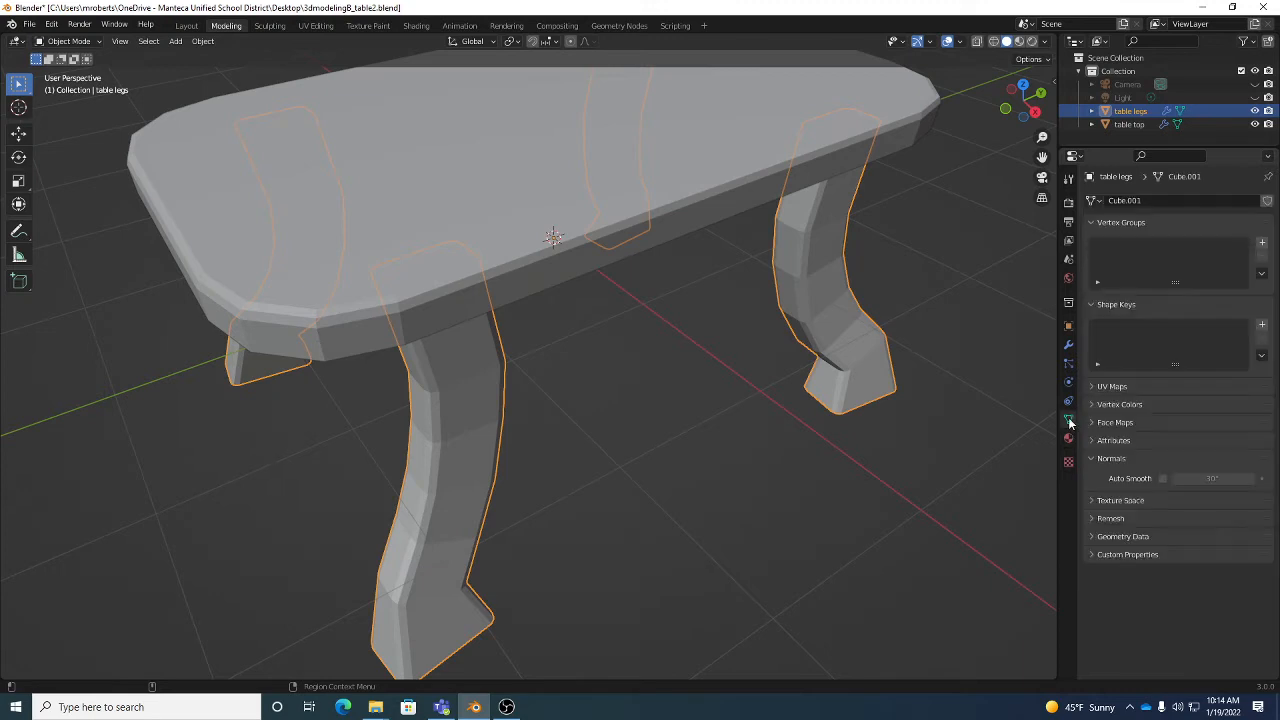
{"action": "left_click", "coordinate": [1123, 459]}
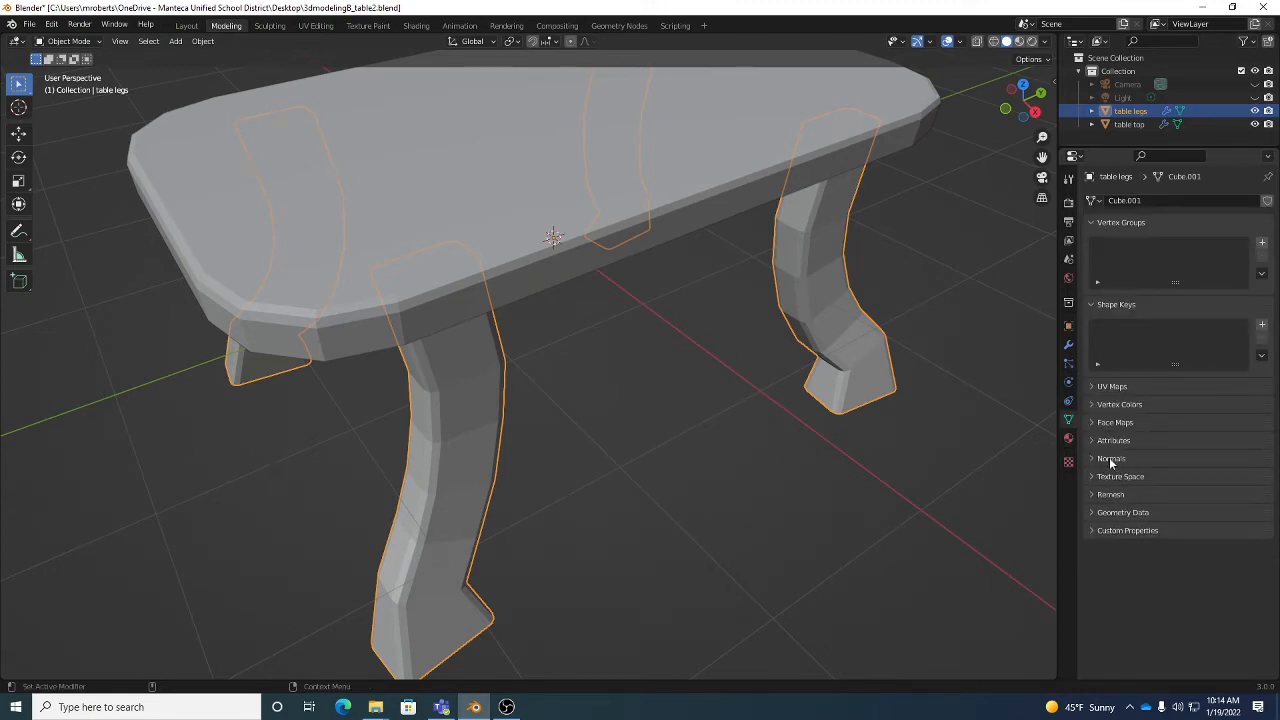
{"action": "left_click", "coordinate": [1110, 459]}
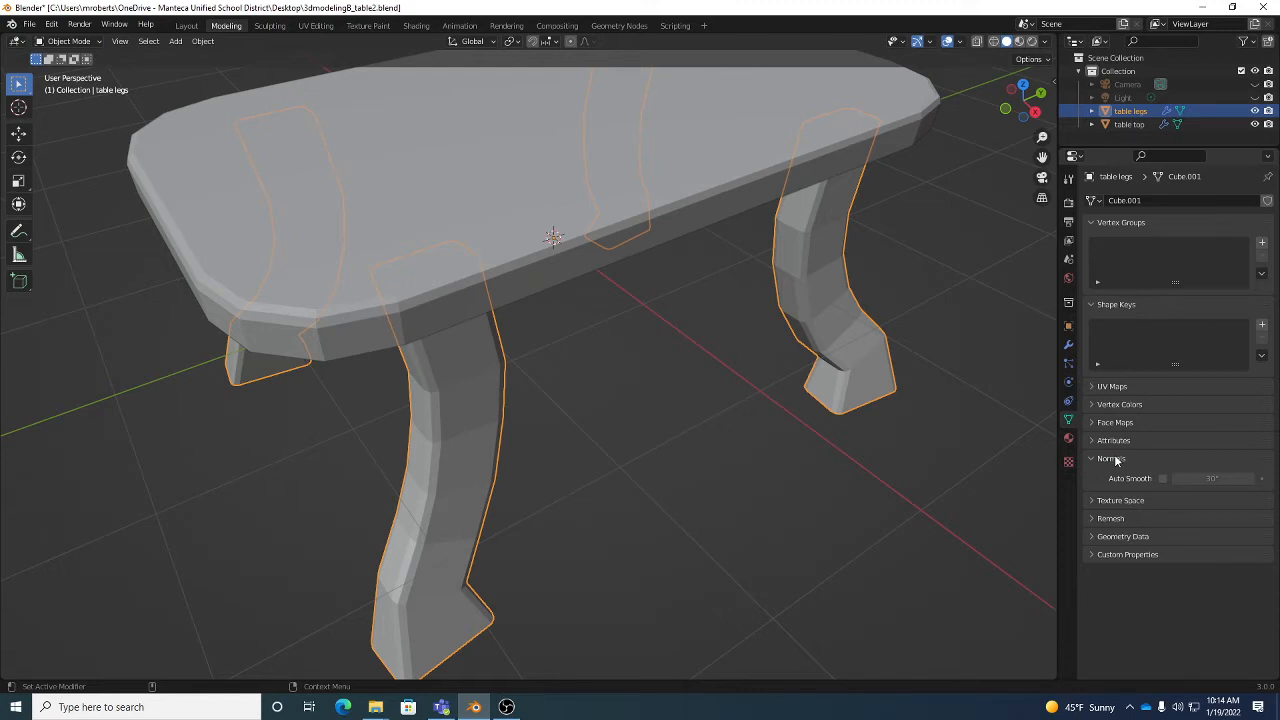
Enable Auto Smooth for the table legs and set its angle to 180°.
{"action": "left_click", "coordinate": [1164, 479]}
{"action": "left_click", "coordinate": [1209, 479]}
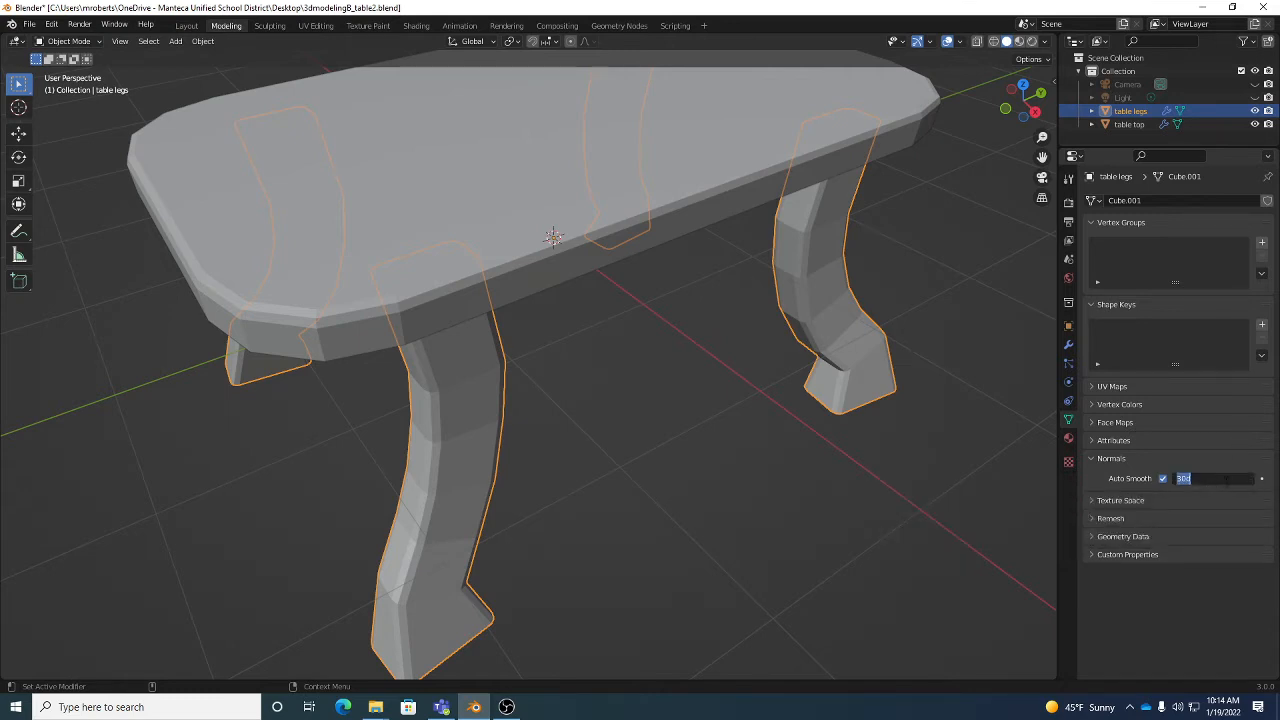
{"action": "type", "text": "180"}
{"action": "key", "text": "Return"}
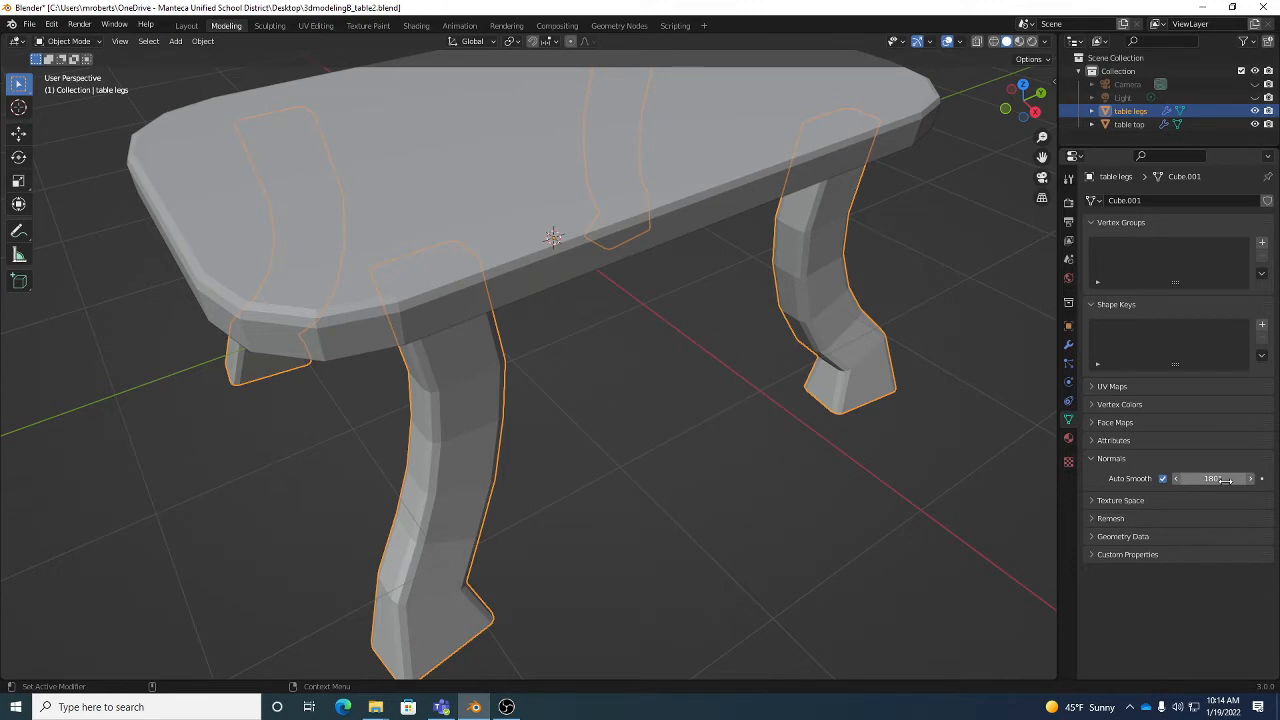
{"action": "middle_click_drag", "start_coordinate": [771, 494], "coordinate": [783, 477]}
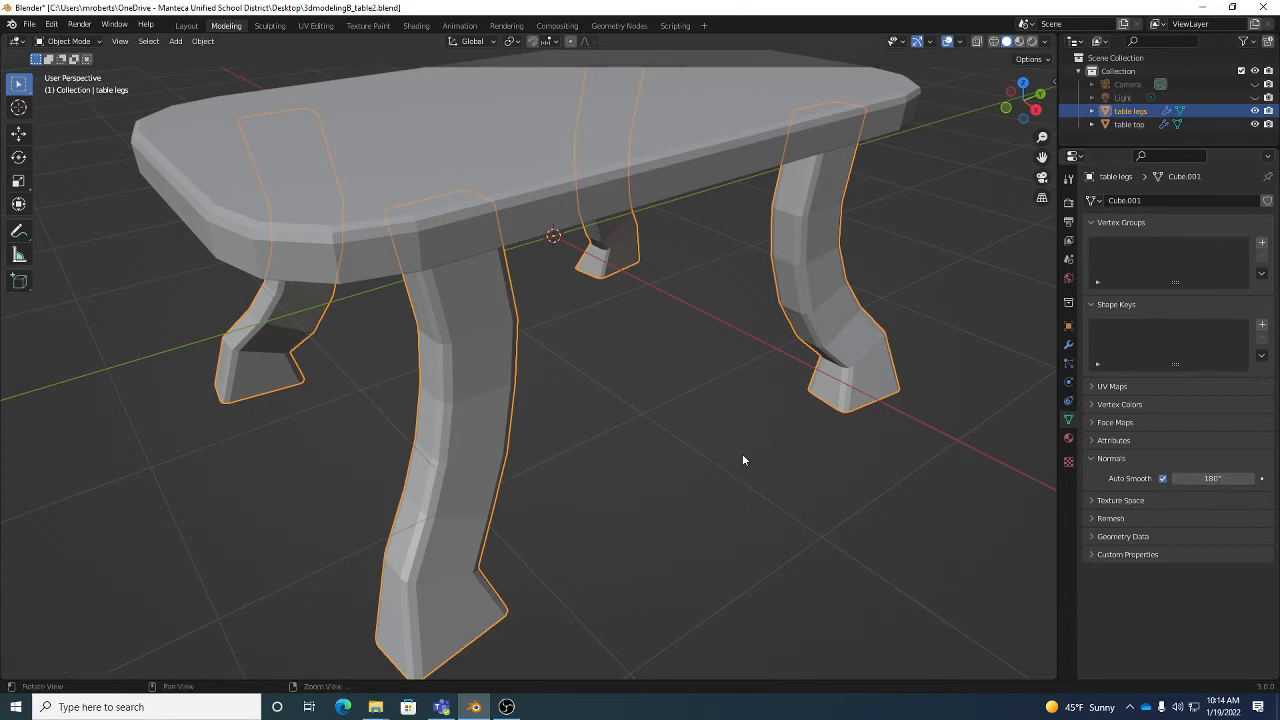
{"action": "middle_click_drag", "start_coordinate": [742, 453], "coordinate": [826, 409]}
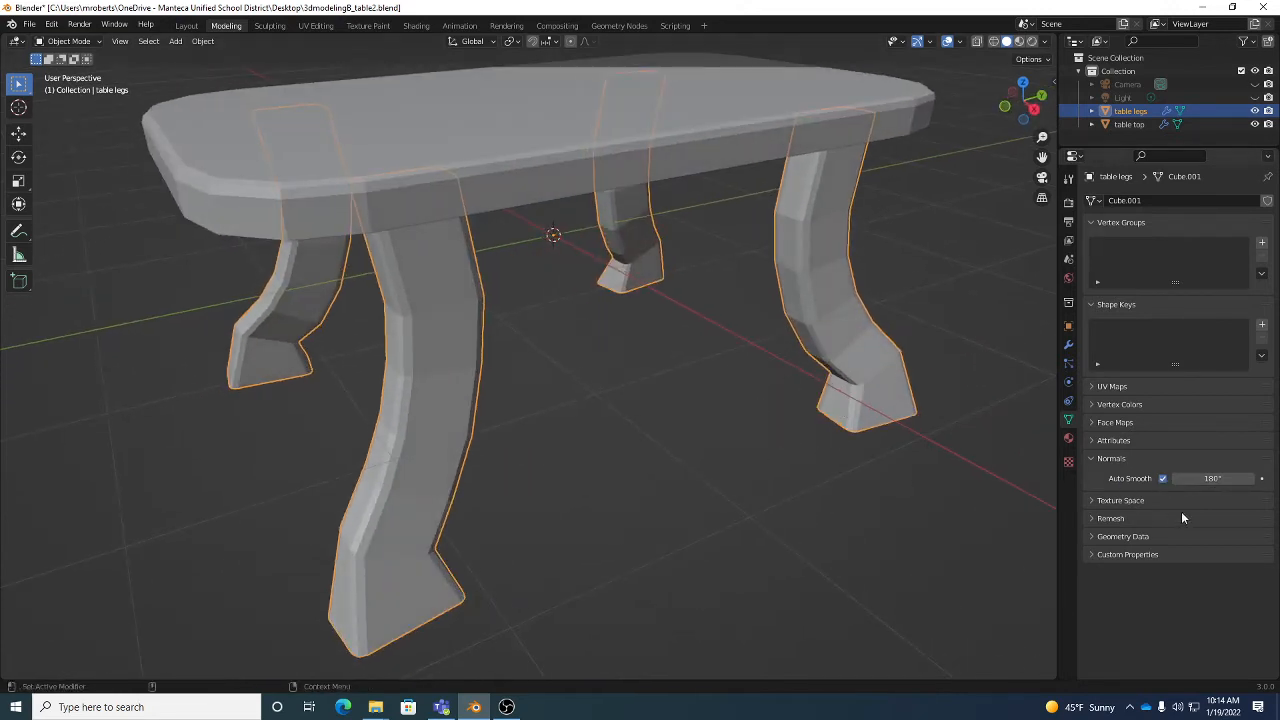
{"action": "left_click", "coordinate": [1163, 479]}
Select the table top and enable Auto Smooth for its normals.
{"action": "left_click", "coordinate": [711, 152]}
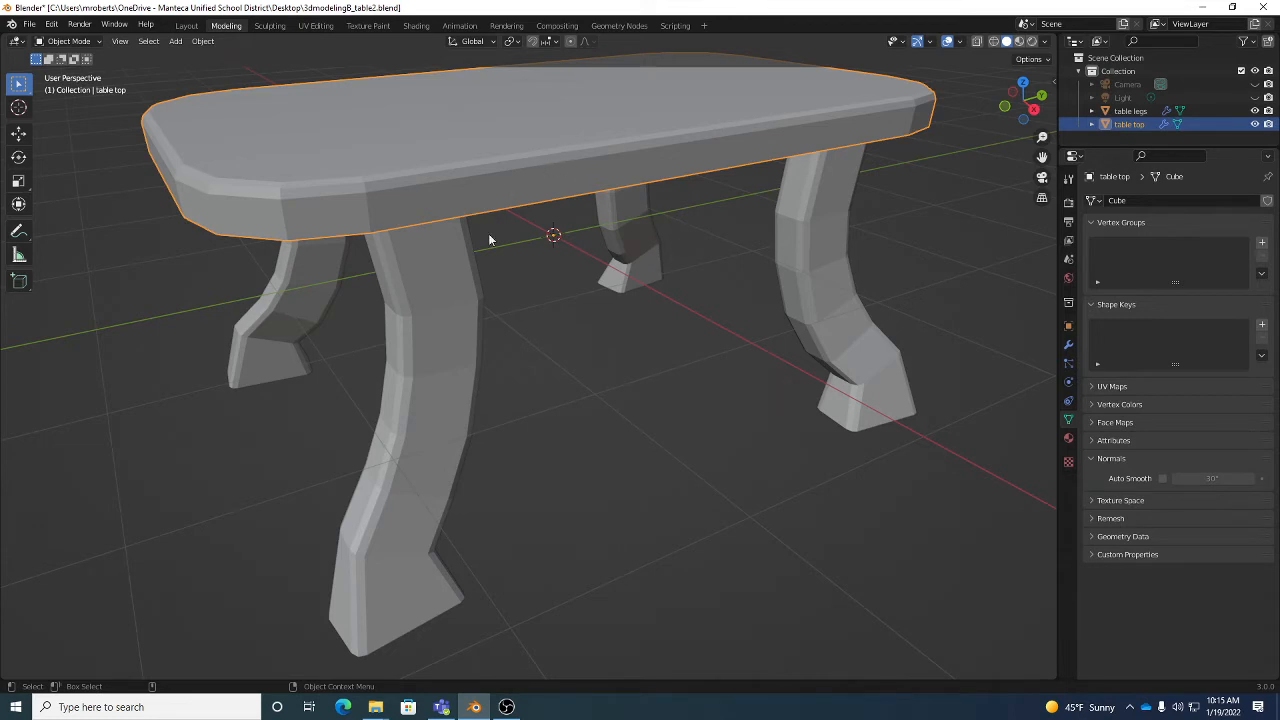
{"action": "left_click", "coordinate": [458, 218]}
{"action": "left_click", "coordinate": [538, 187]}
{"action": "left_click", "coordinate": [1130, 111]}
{"action": "left_click", "coordinate": [1130, 124]}
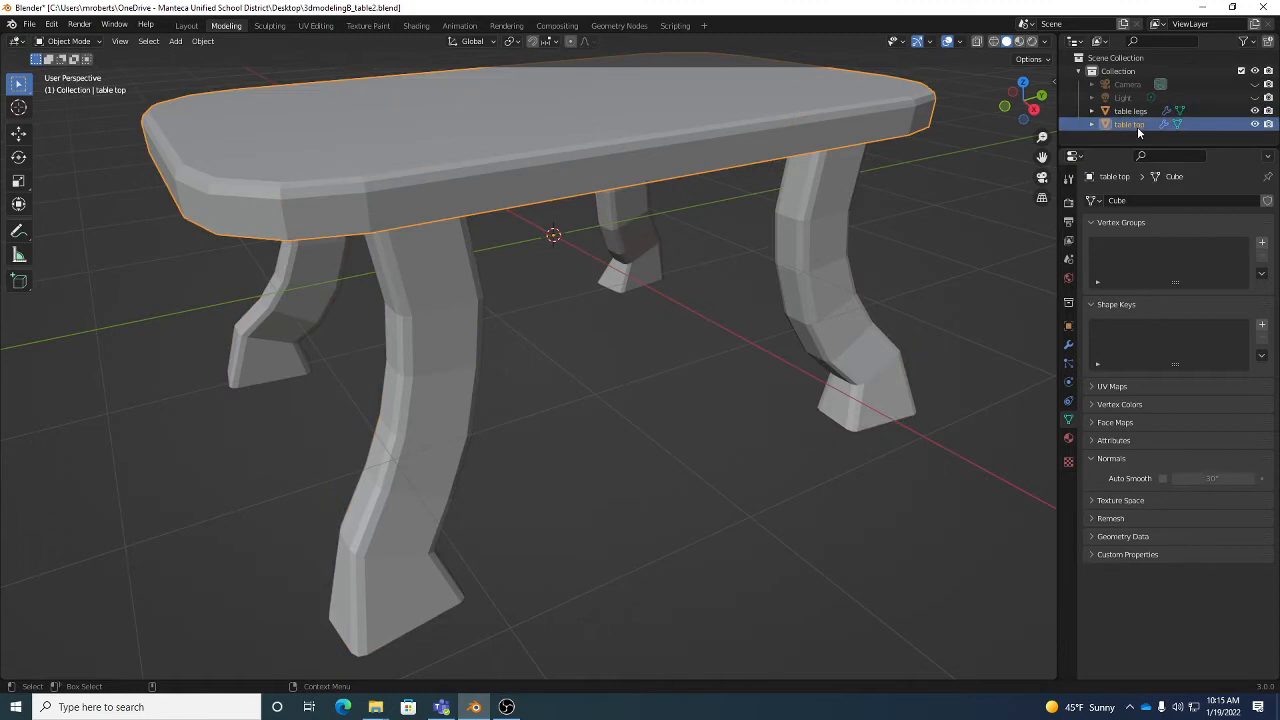
{"action": "left_click", "coordinate": [1163, 479]}
Set the table top's Auto Smooth angle to 180°.
{"action": "left_click", "coordinate": [1212, 479]}
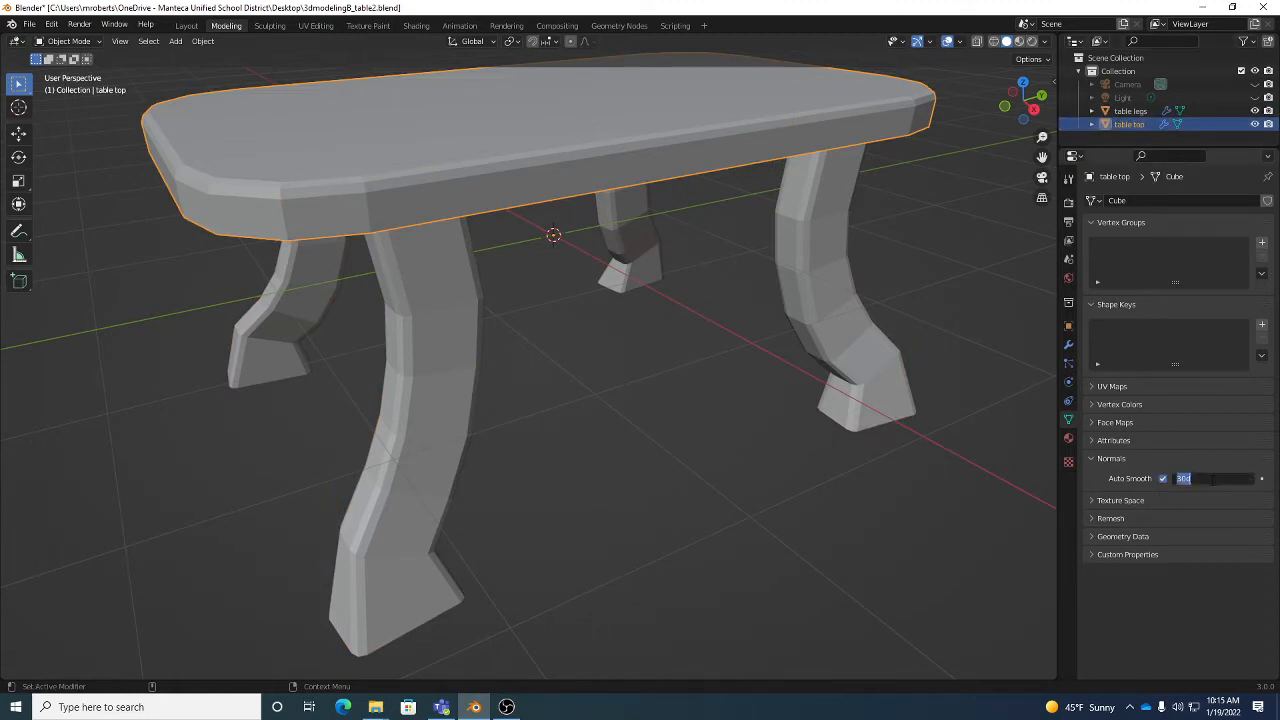
{"action": "type", "text": "108"}
{"action": "key", "text": "BackSpace"}
{"action": "key", "text": "BackSpace"}
{"action": "type", "text": "20"}
{"action": "key", "text": "Return"}
{"action": "left_click", "coordinate": [1215, 479]}
{"action": "type", "text": "180"}
{"action": "key", "text": "Return"}
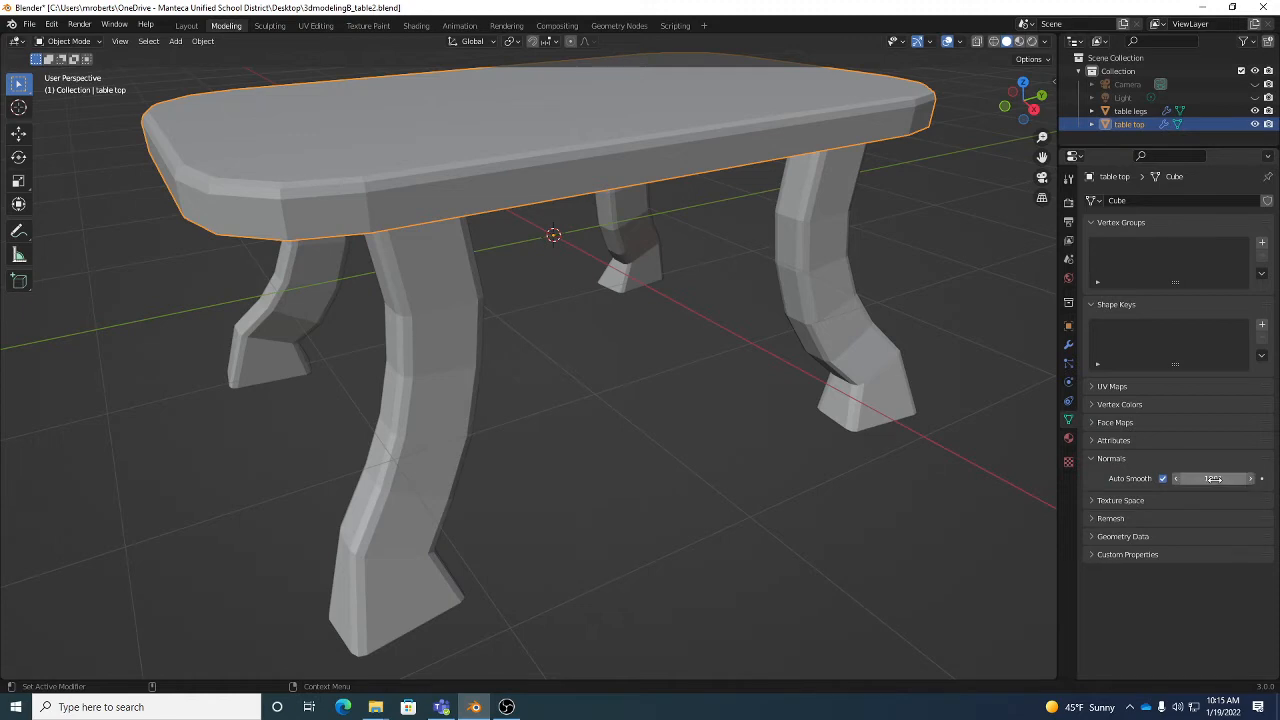
Review the table top's Mirror modifier settings and its Normals settings while inspecting the shape.
{"action": "middle_click_drag", "start_coordinate": [664, 287], "coordinate": [728, 310]}
{"action": "left_click", "coordinate": [1069, 346]}
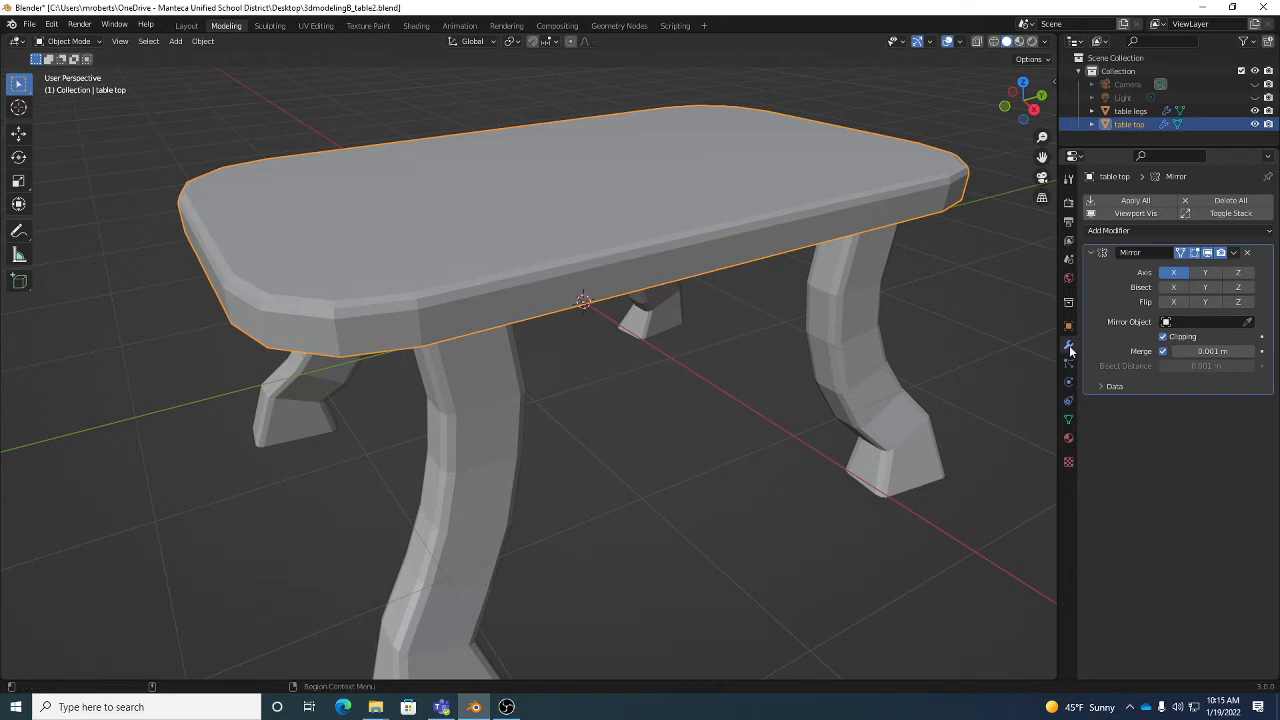
{"action": "middle_click_drag", "start_coordinate": [702, 330], "coordinate": [689, 309]}
{"action": "left_click", "coordinate": [1068, 419]}
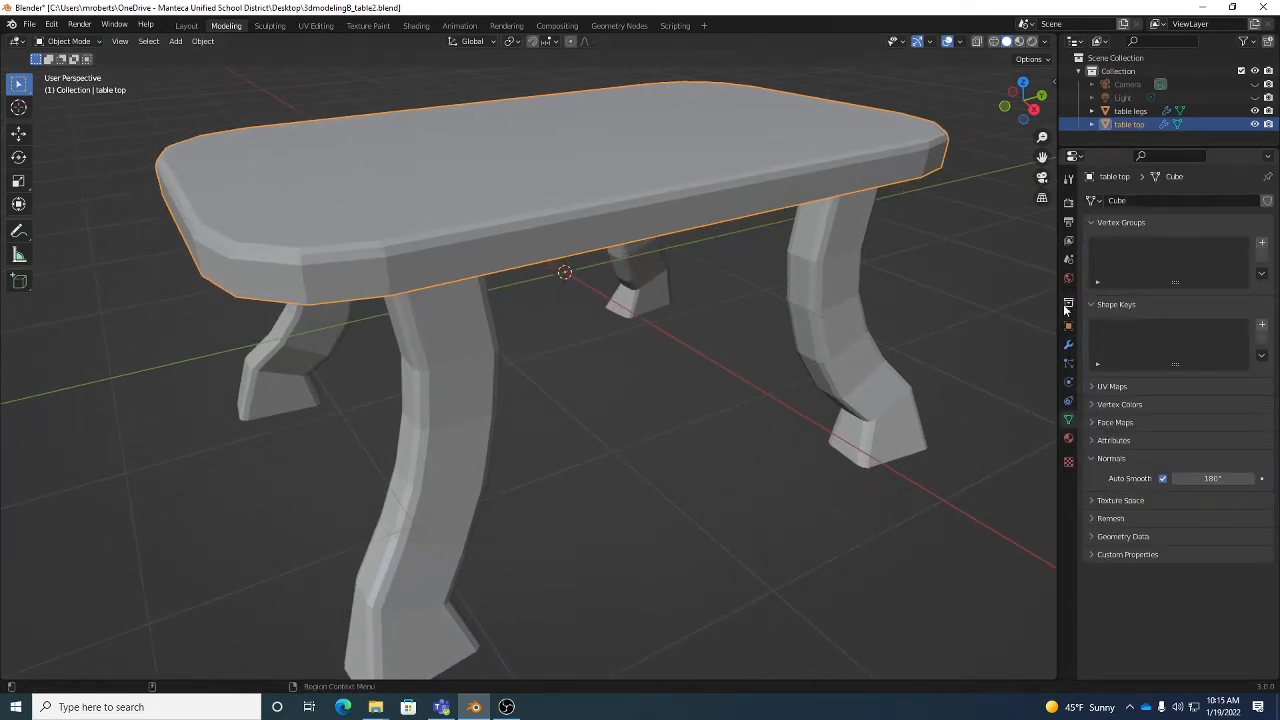
{"action": "left_click", "coordinate": [1069, 346]}
{"action": "middle_click_drag", "start_coordinate": [773, 340], "coordinate": [709, 343]}
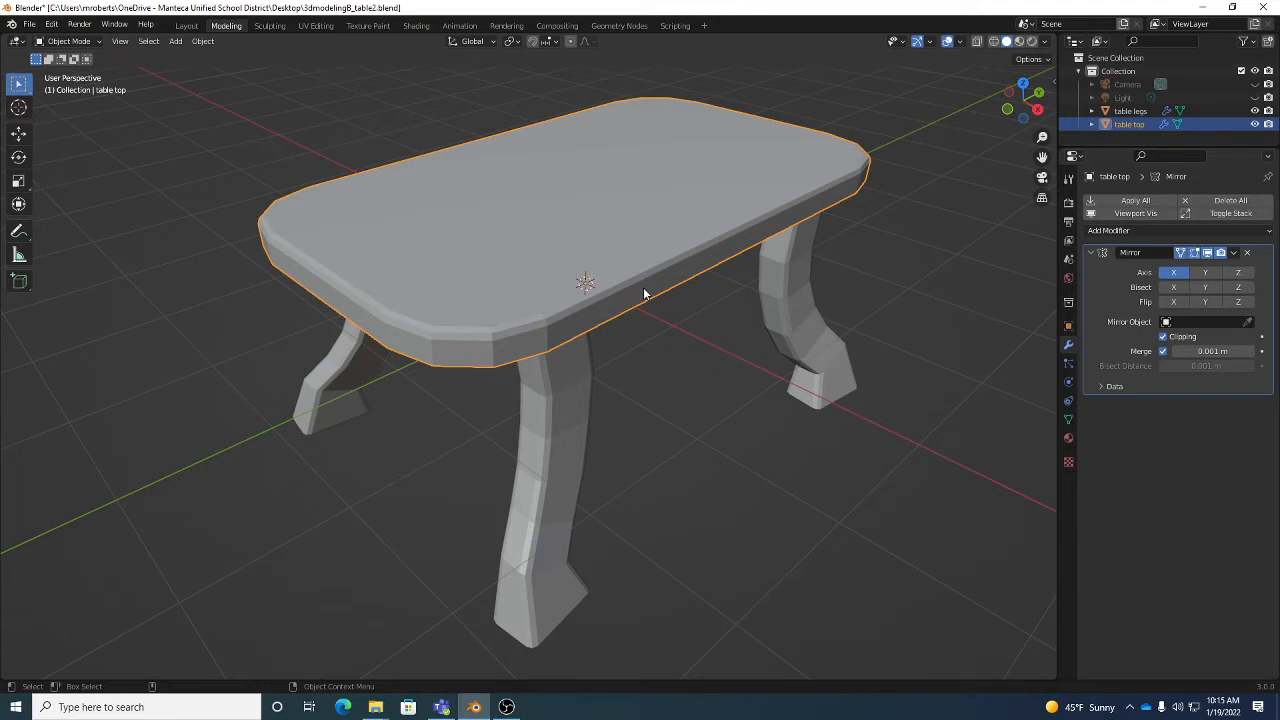
Apply Shade Smooth to the table top in Object Mode.
{"action": "left_click", "coordinate": [77, 43]}
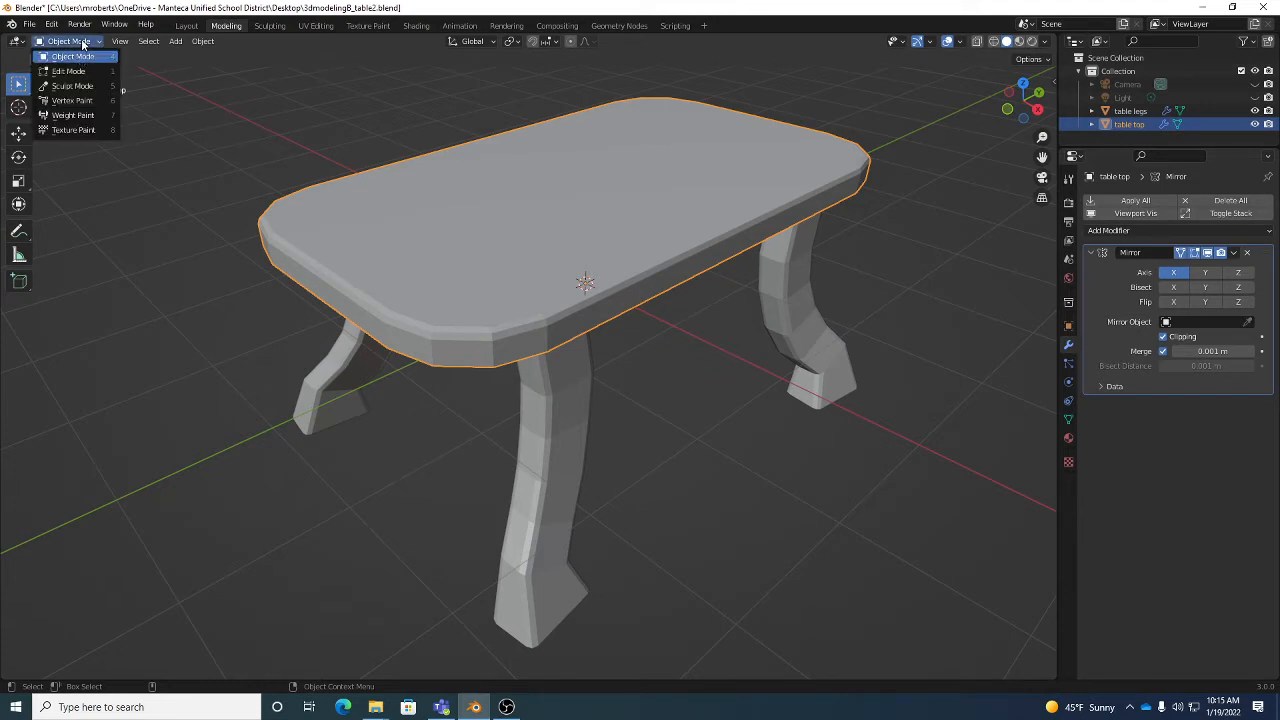
{"action": "left_click", "coordinate": [87, 57]}
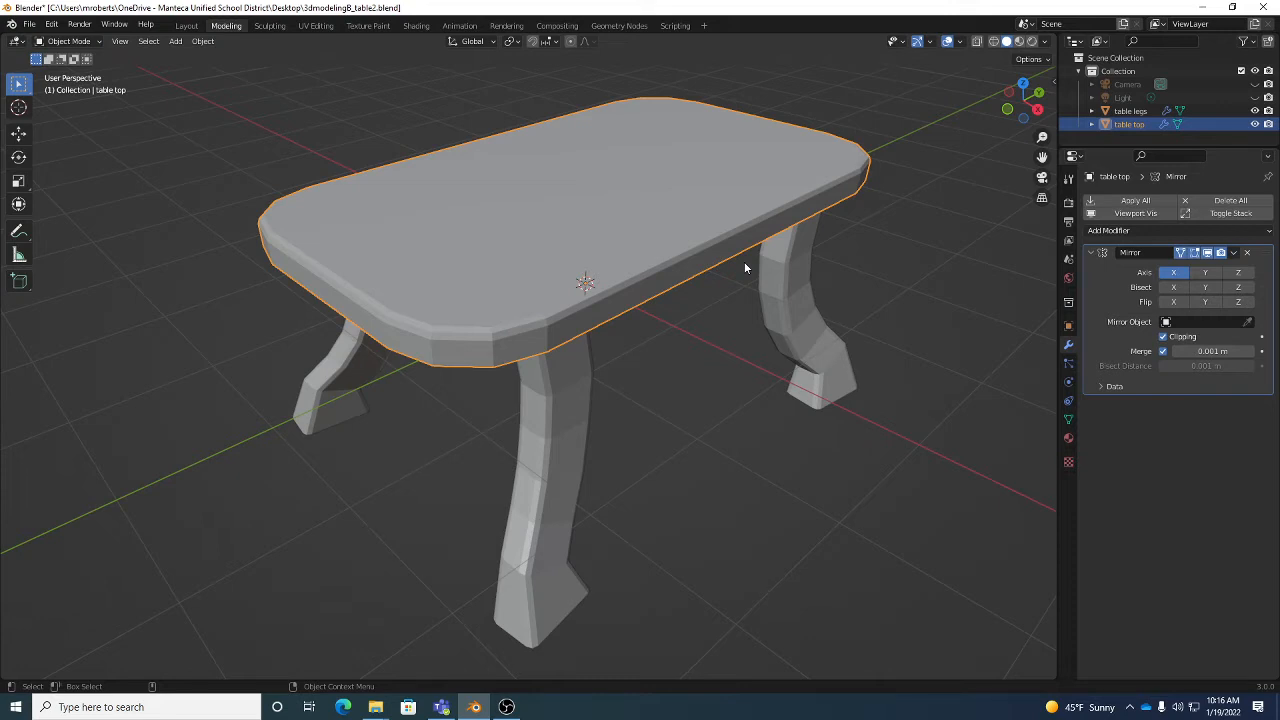
{"action": "right_click", "coordinate": [786, 261]}
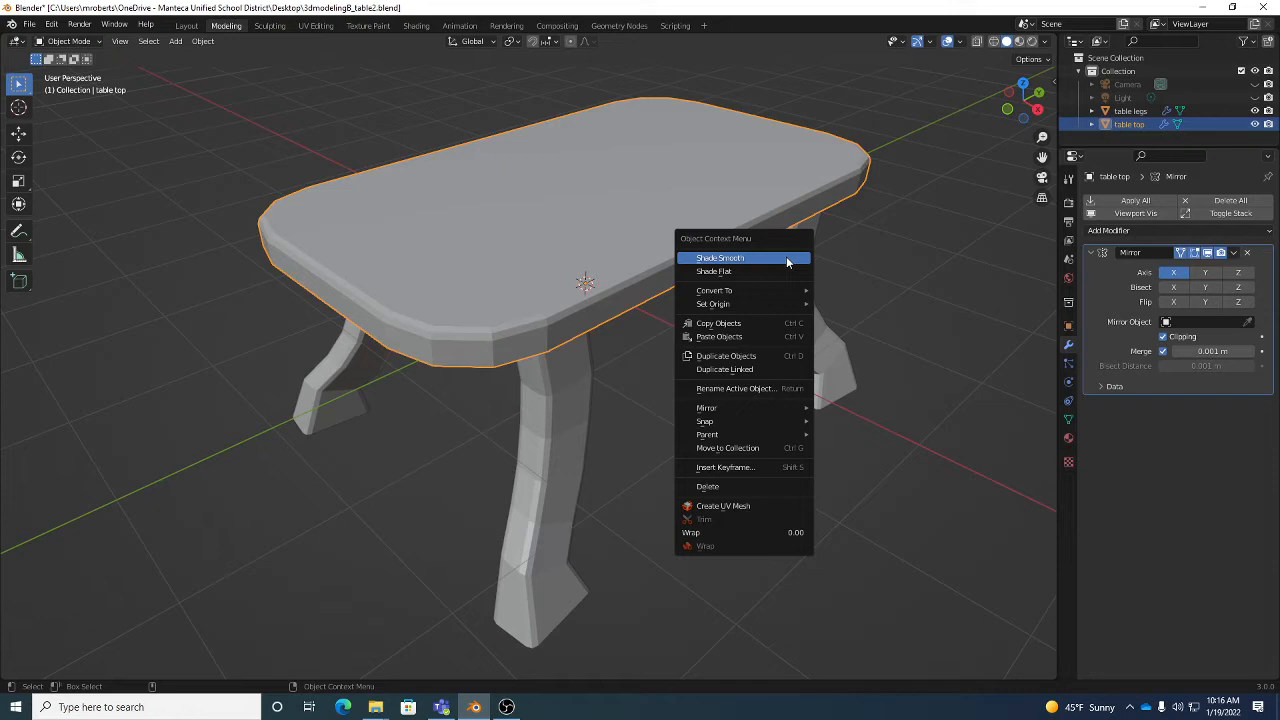
{"action": "left_click", "coordinate": [736, 258]}
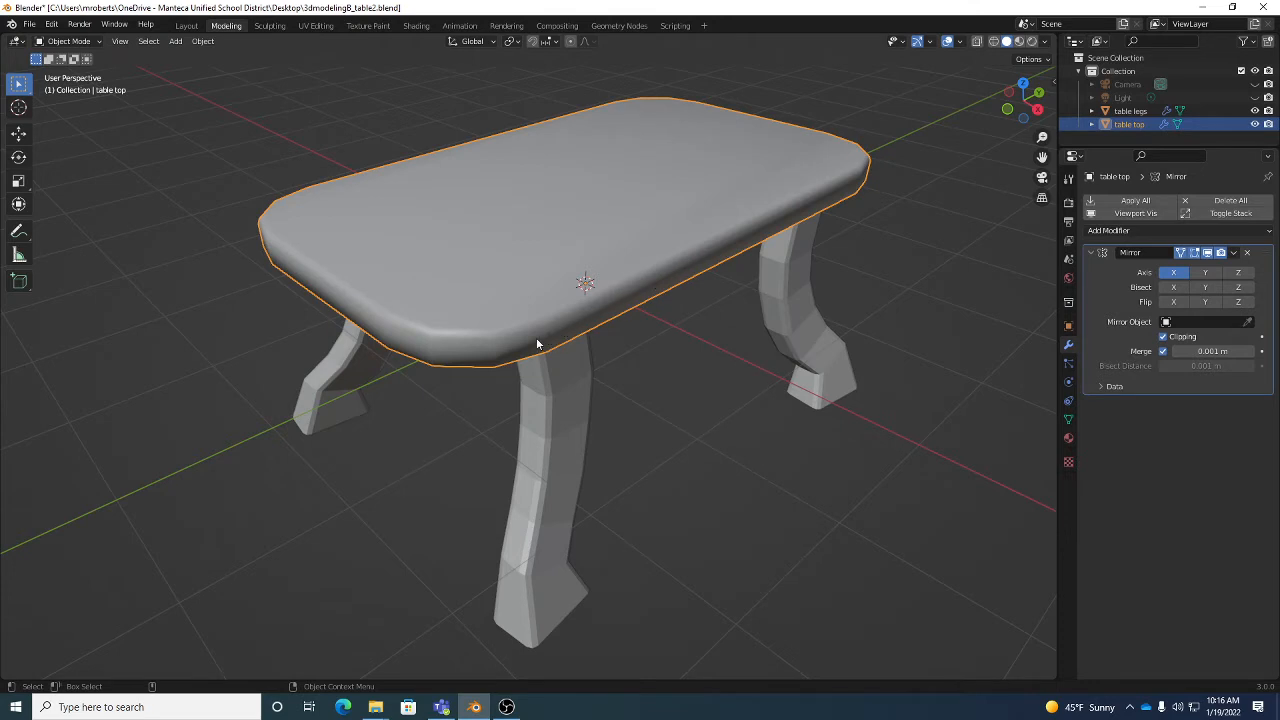
Apply Shade Smooth to the table legs and inspect them from a lower angle.
{"action": "left_click", "coordinate": [580, 387]}
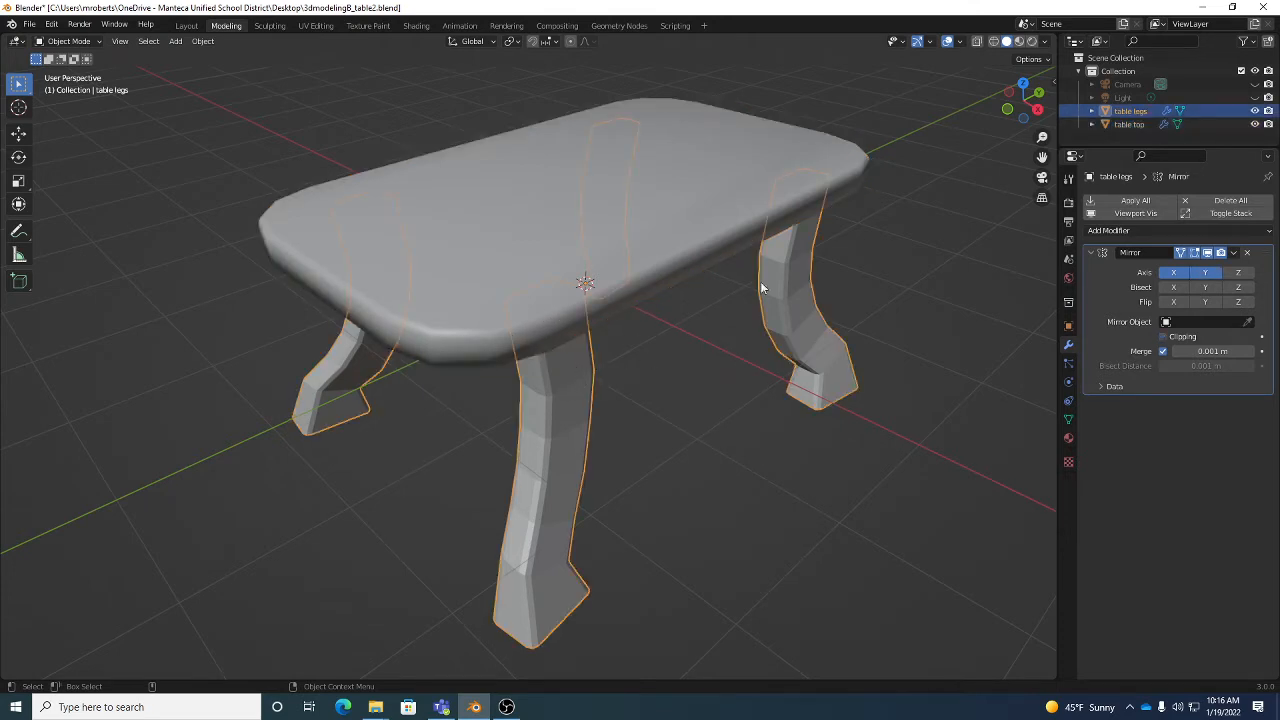
{"action": "right_click", "coordinate": [680, 339]}
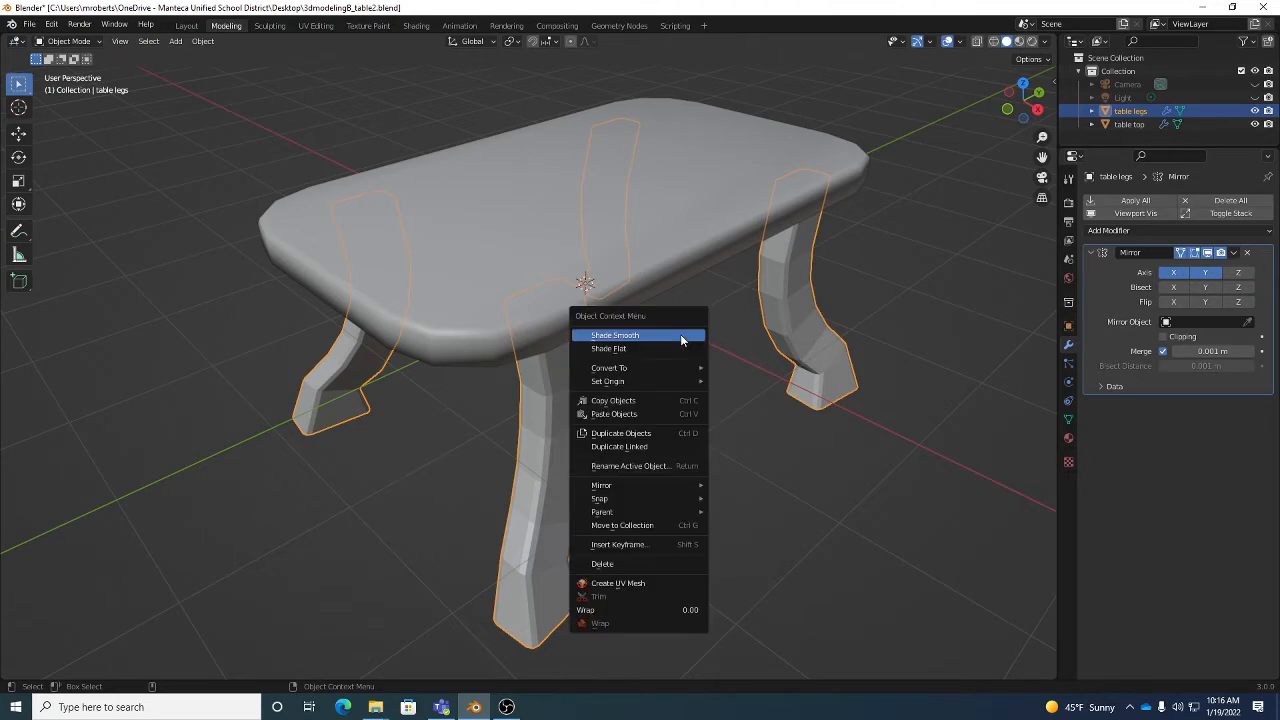
{"action": "left_click", "coordinate": [628, 337]}
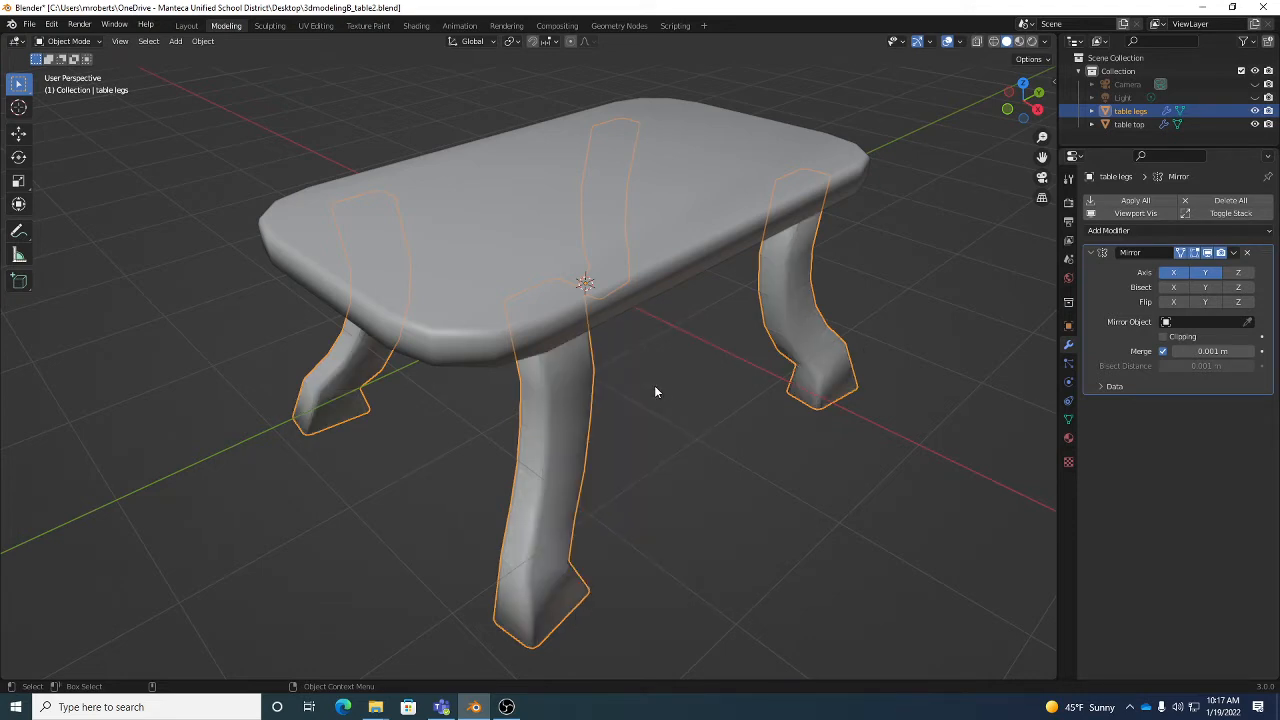
{"action": "middle_click_drag", "start_coordinate": [655, 392], "coordinate": [630, 450]}
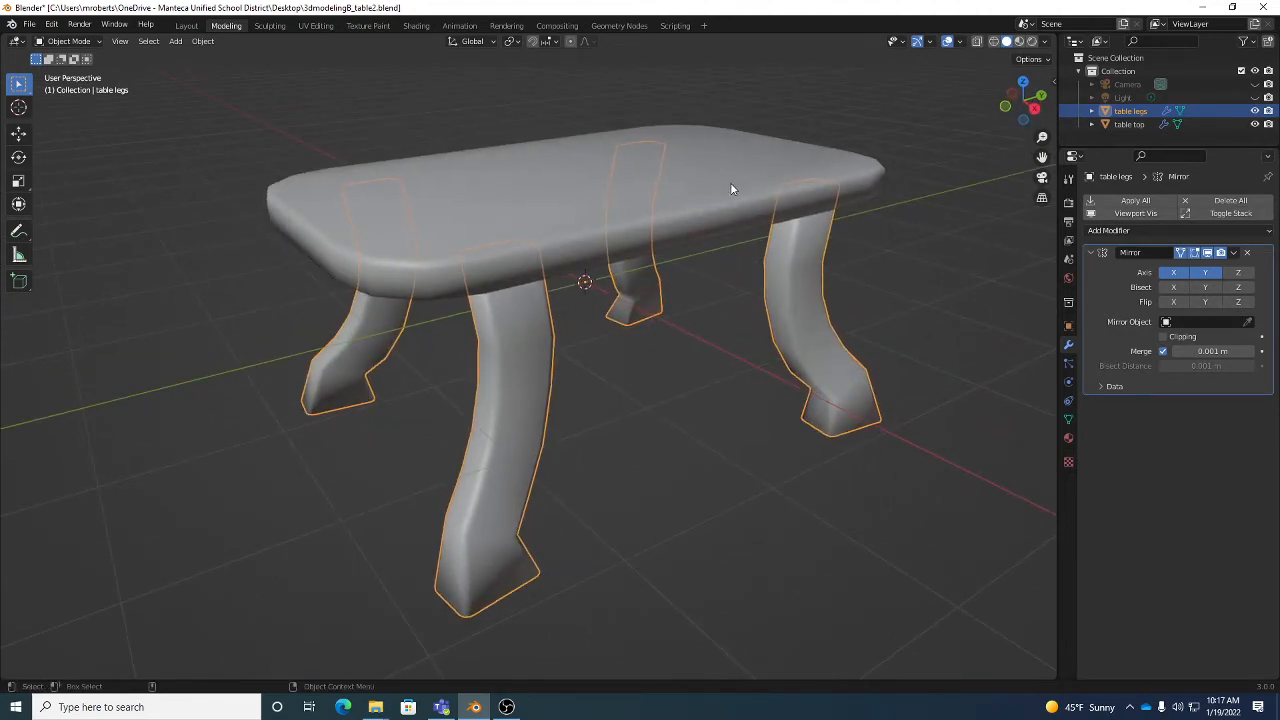
Try an Auto Smooth angle of 30° on the table legs.
{"action": "left_click", "coordinate": [1066, 419]}
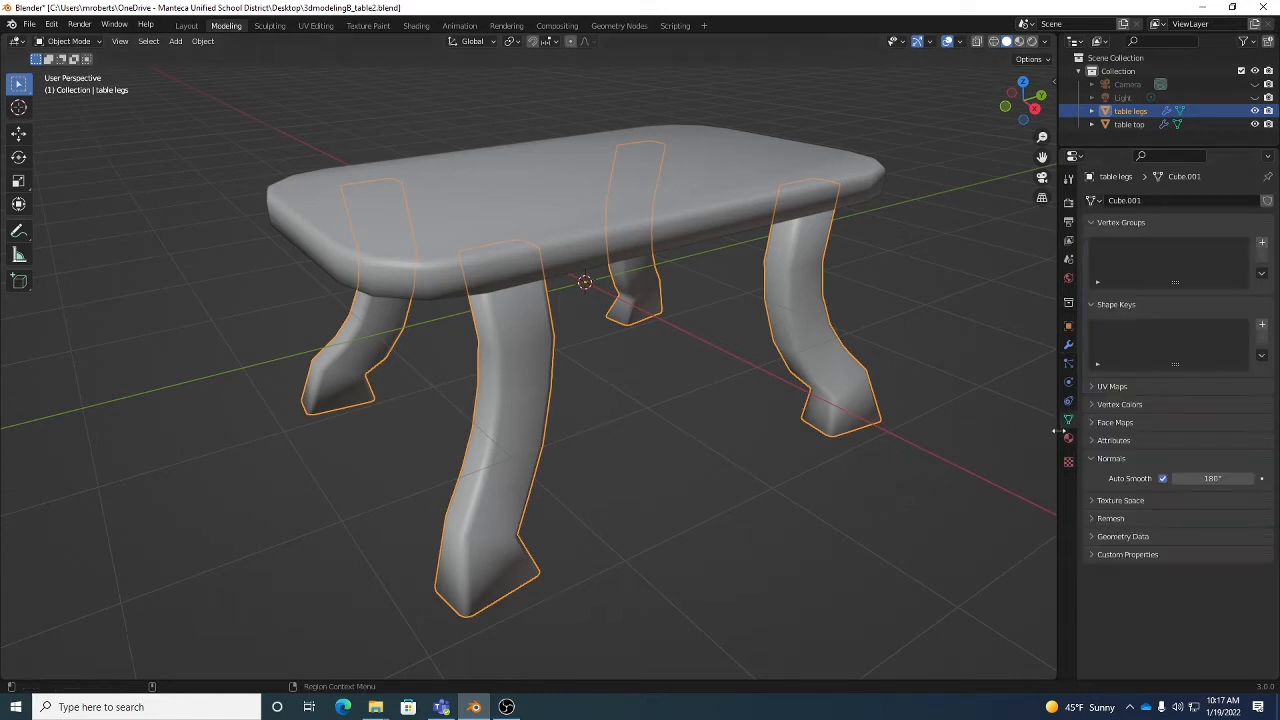
{"action": "left_click", "coordinate": [1162, 478]}
{"action": "left_click", "coordinate": [1222, 479]}
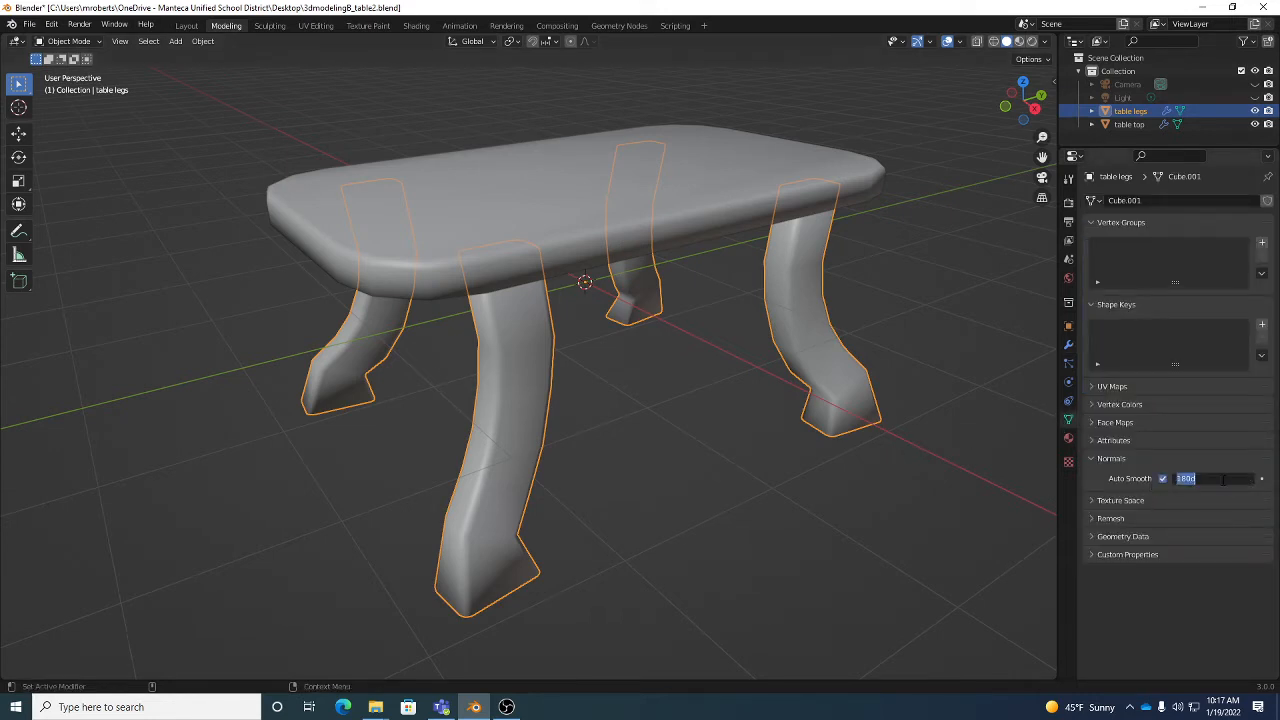
{"action": "type", "text": "30"}
{"action": "key", "text": "Return"}
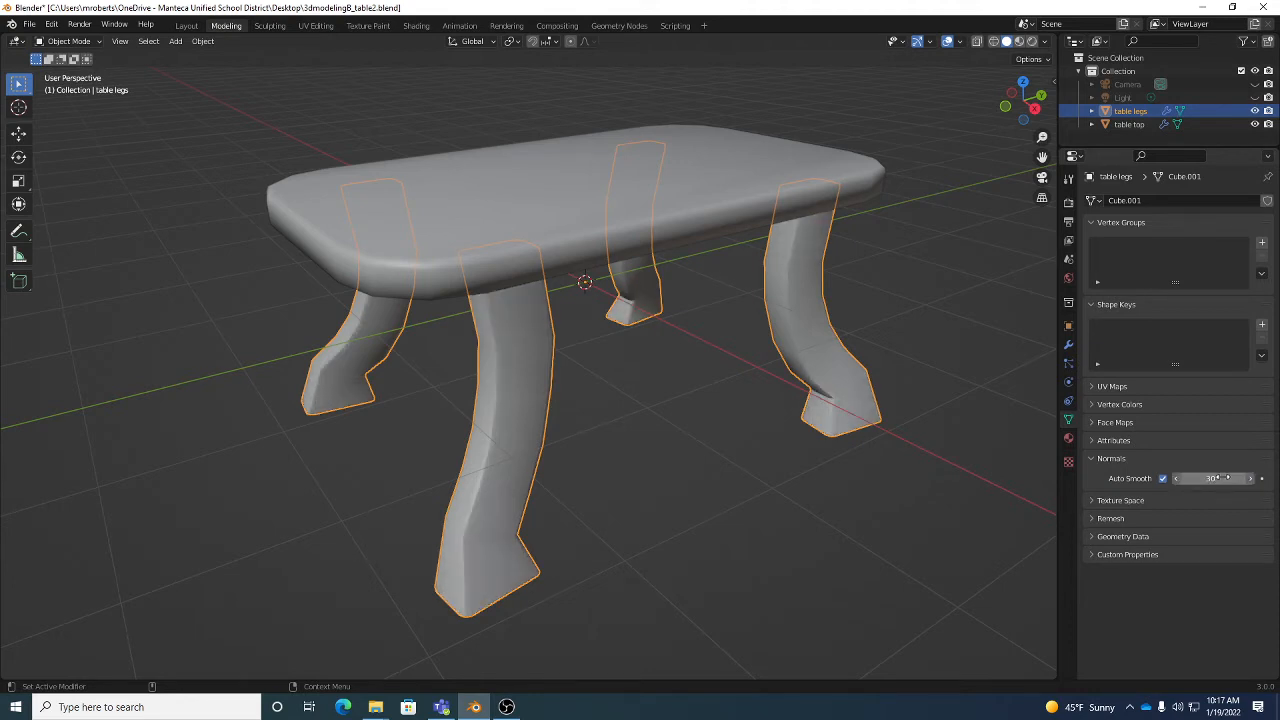
Set the table legs' Auto Smooth angle to 60° and check the shading on the feet.
{"action": "left_click", "coordinate": [1225, 479]}
{"action": "type", "text": "60"}
{"action": "key", "text": "Return"}
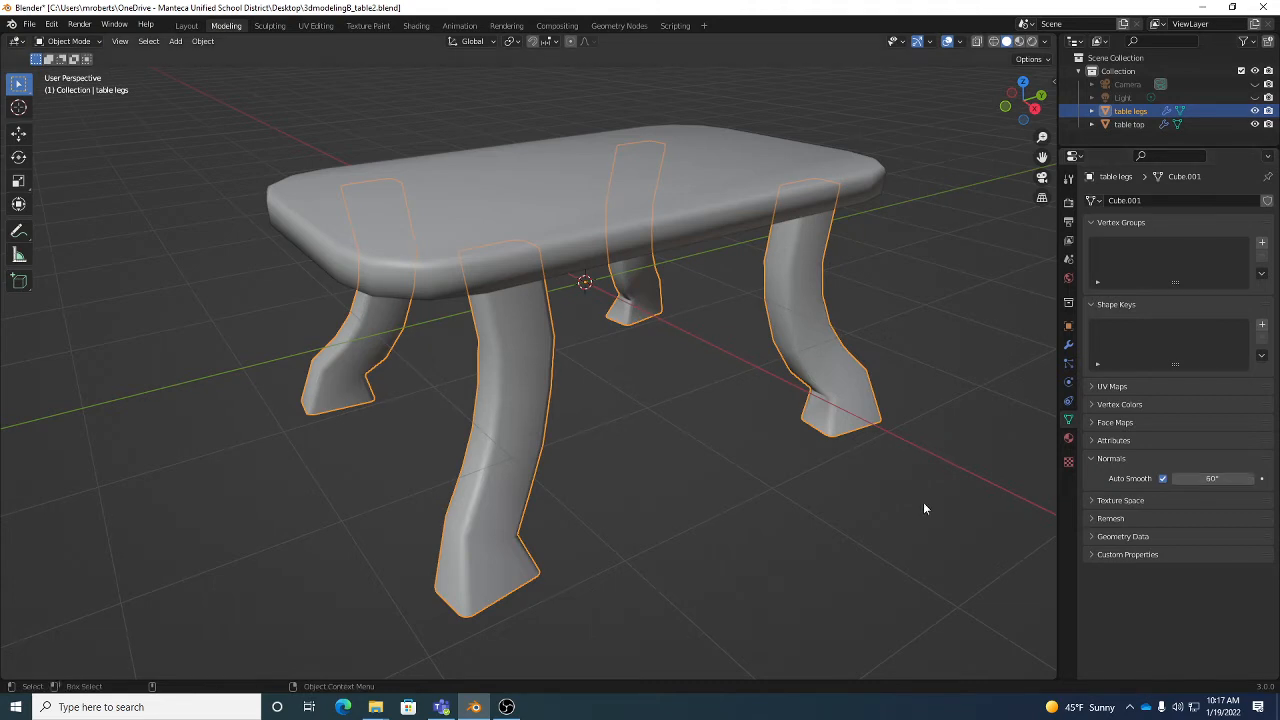
{"action": "middle_click_drag", "start_coordinate": [797, 504], "coordinate": [760, 486]}
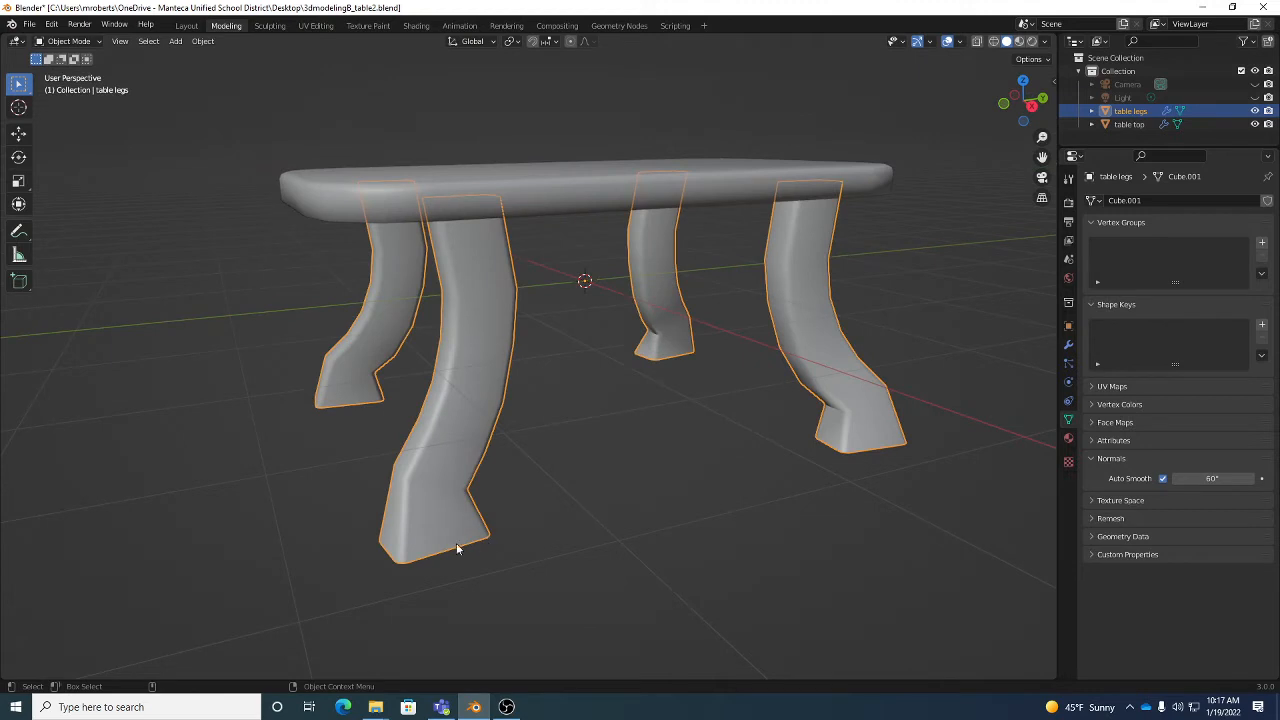
Set the table top's Auto Smooth angle to 60° and check the shading along its rounded edges.
{"action": "middle_click_drag", "start_coordinate": [480, 526], "coordinate": [598, 260]}
{"action": "left_click", "coordinate": [598, 260]}
{"action": "double_click", "coordinate": [1228, 478]}
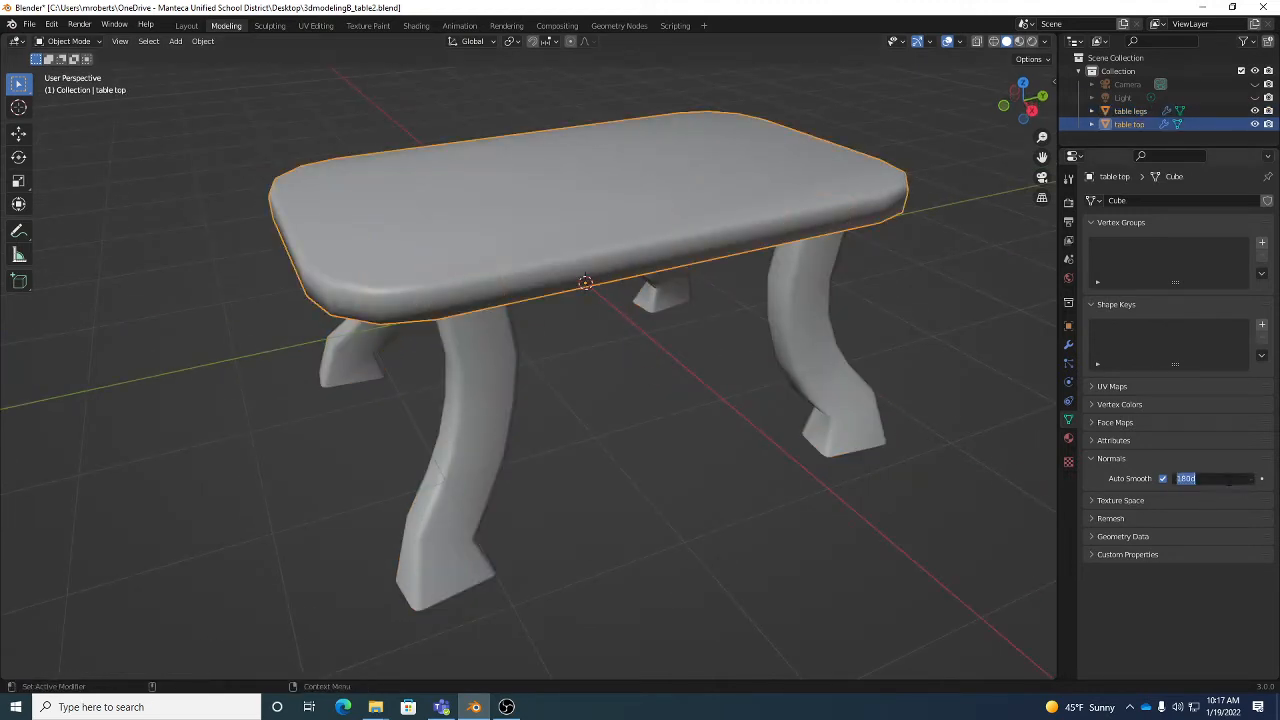
{"action": "type", "text": "60"}
{"action": "key", "text": "Return"}
{"action": "middle_click_drag", "start_coordinate": [846, 207], "coordinate": [904, 215]}
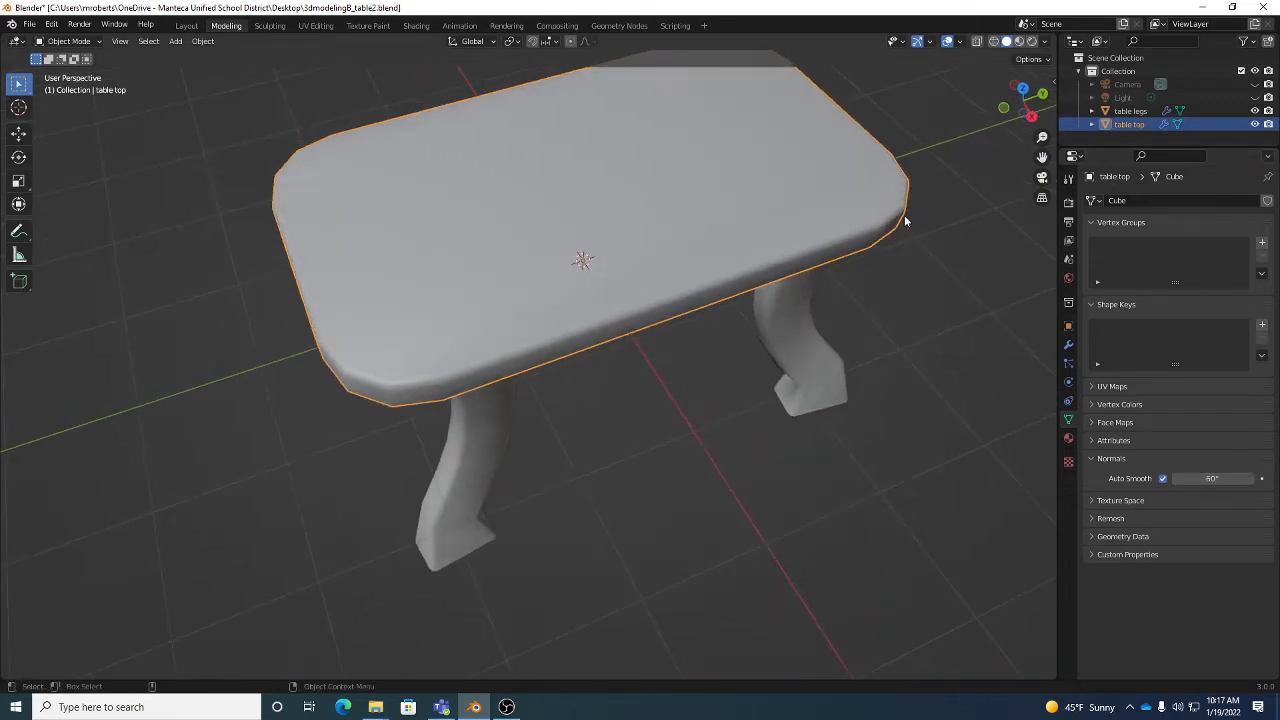
{"action": "middle_click_drag", "start_coordinate": [501, 362], "coordinate": [730, 275]}
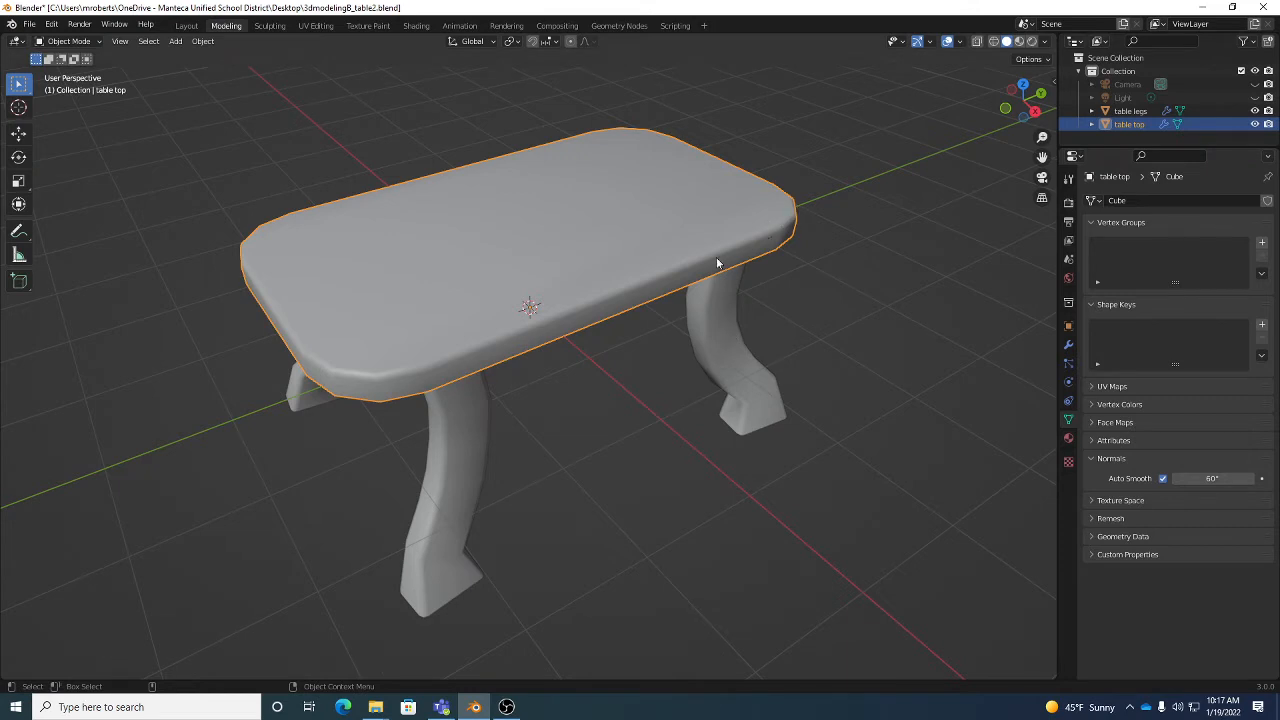
Toggle Auto Smooth off and back on for the table top to compare its edge shading.
{"action": "left_click", "coordinate": [1161, 479]}
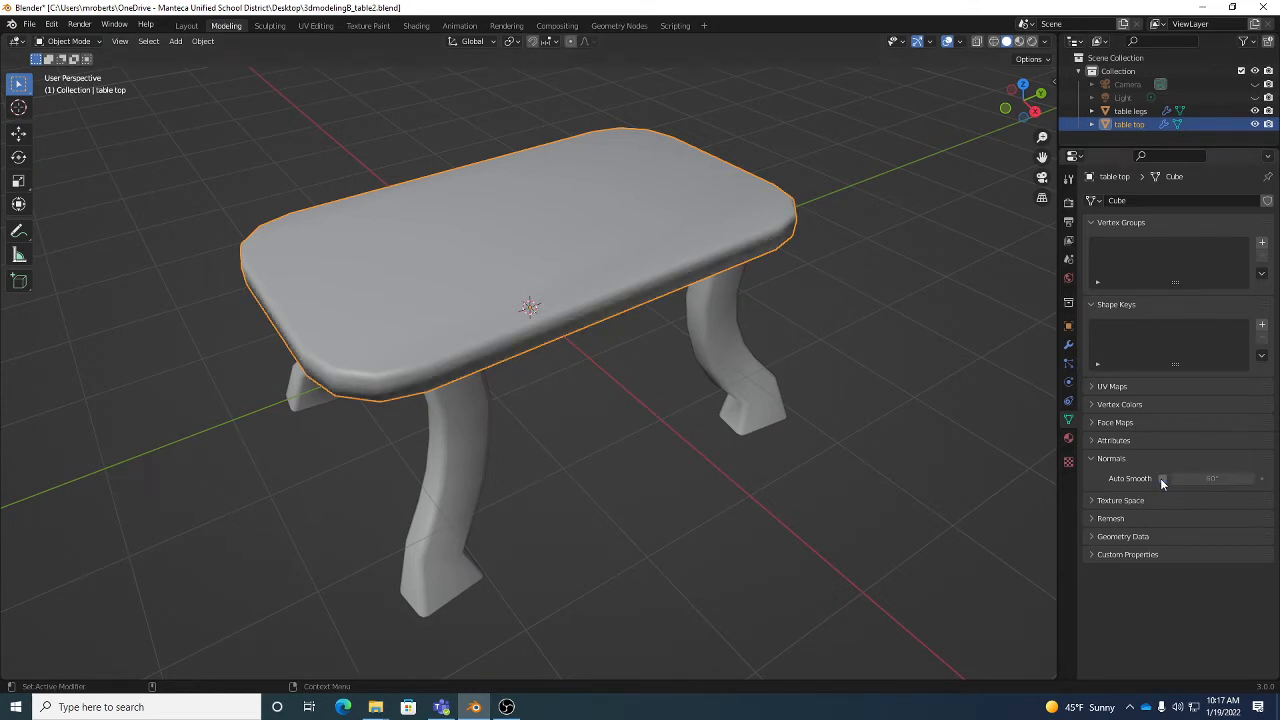
{"action": "left_click", "coordinate": [1161, 479]}
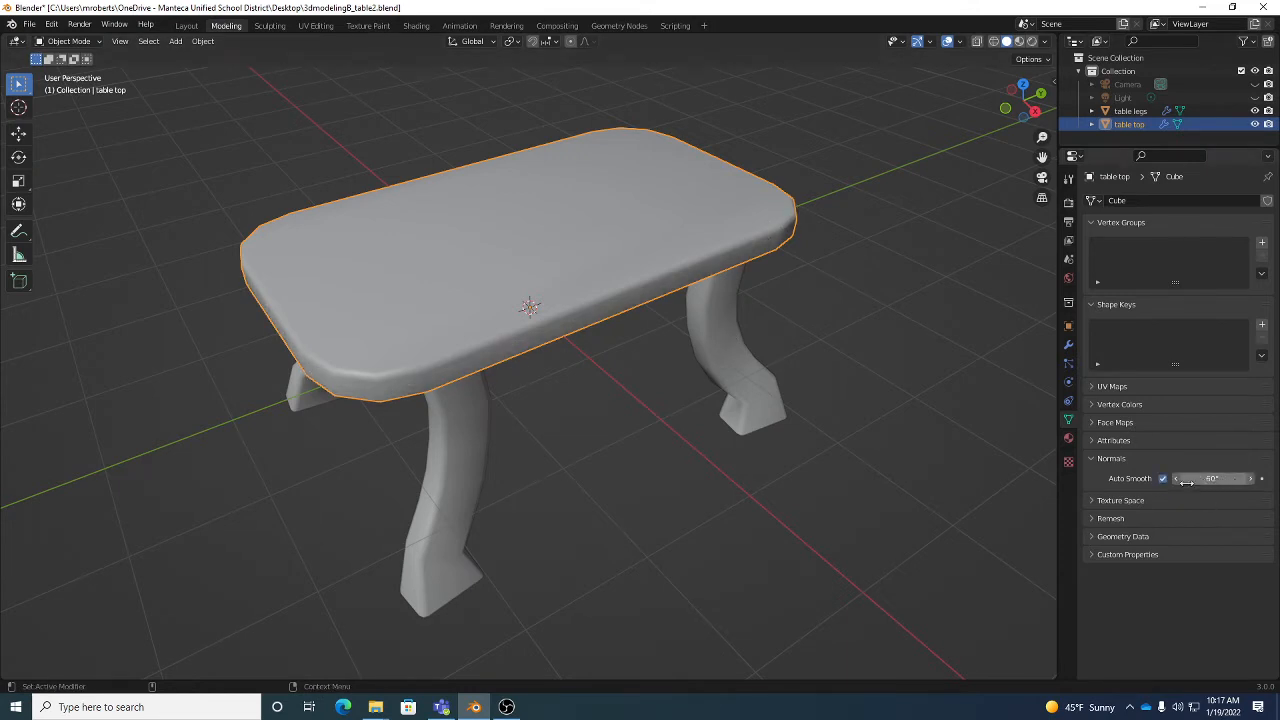
{"action": "left_click", "coordinate": [1162, 479]}
{"action": "left_click", "coordinate": [1162, 479]}
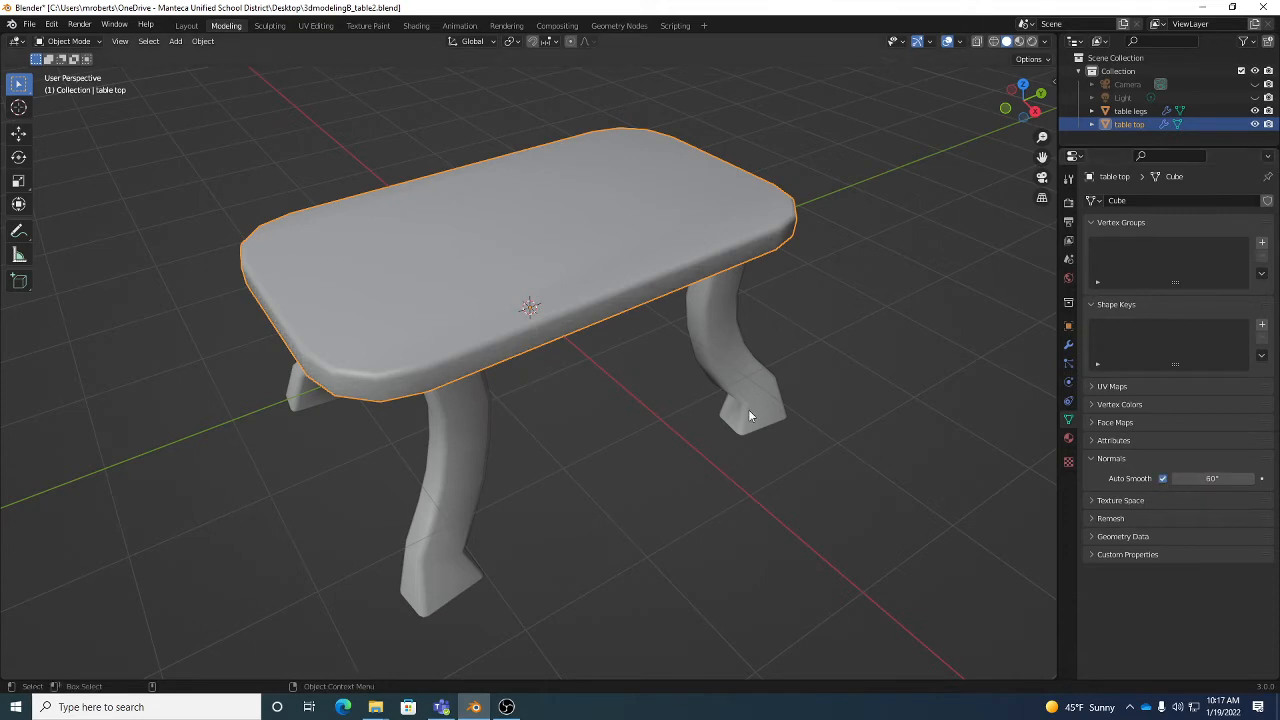
{"action": "middle_click_drag", "start_coordinate": [748, 415], "coordinate": [701, 375]}
Reapply Shade Smooth to the table top and save the file.
{"action": "right_click", "coordinate": [674, 237]}
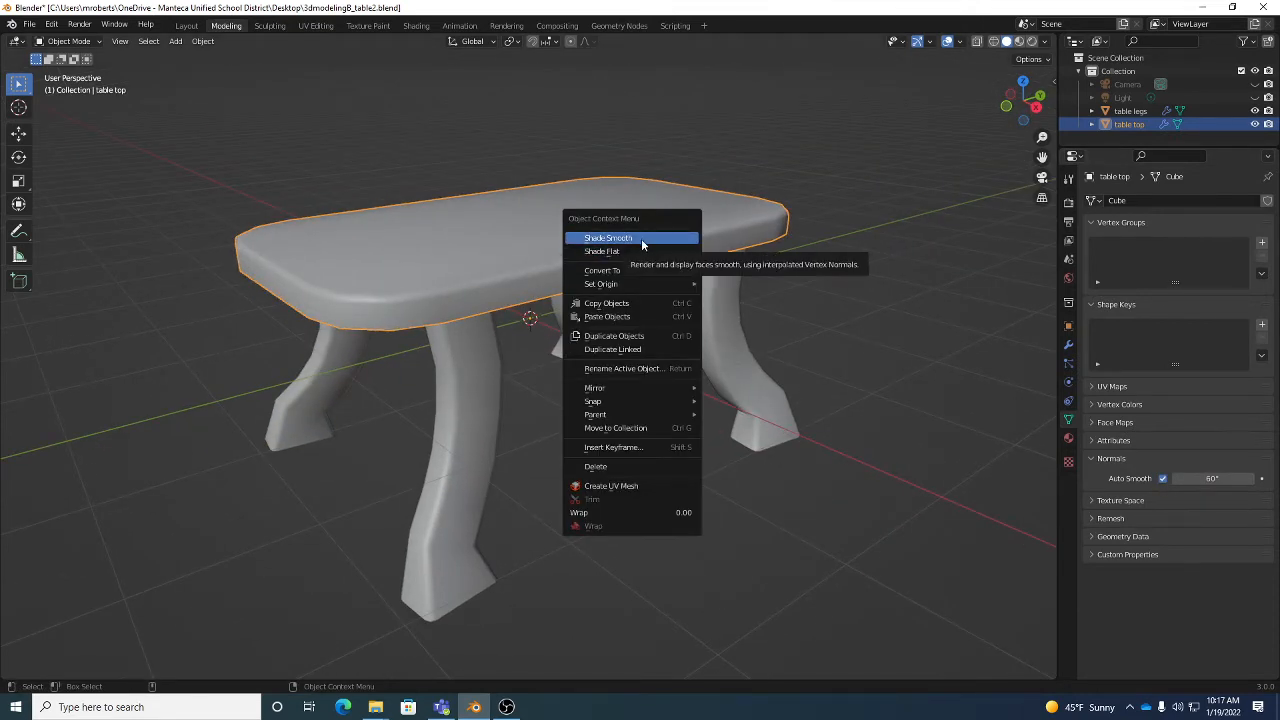
{"action": "left_click", "coordinate": [642, 238]}
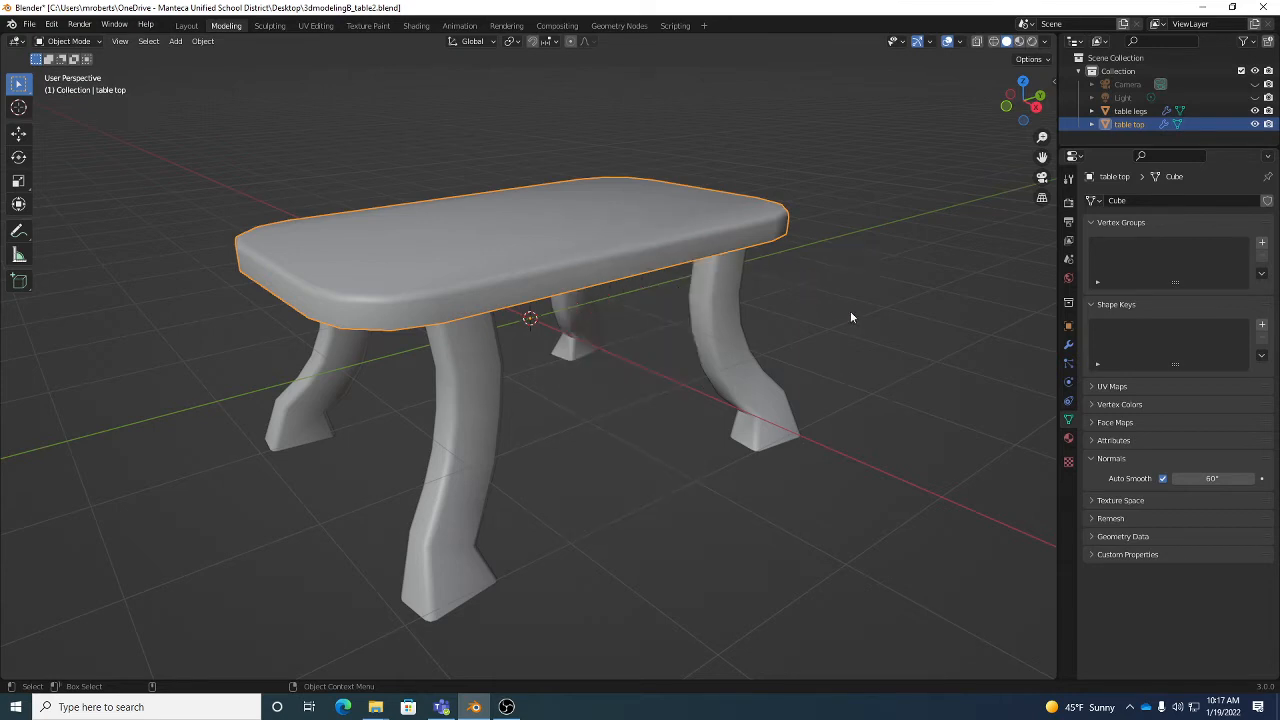
{"action": "middle_click_drag", "start_coordinate": [850, 311], "coordinate": [890, 349]}
{"action": "left_click", "coordinate": [1068, 344]}
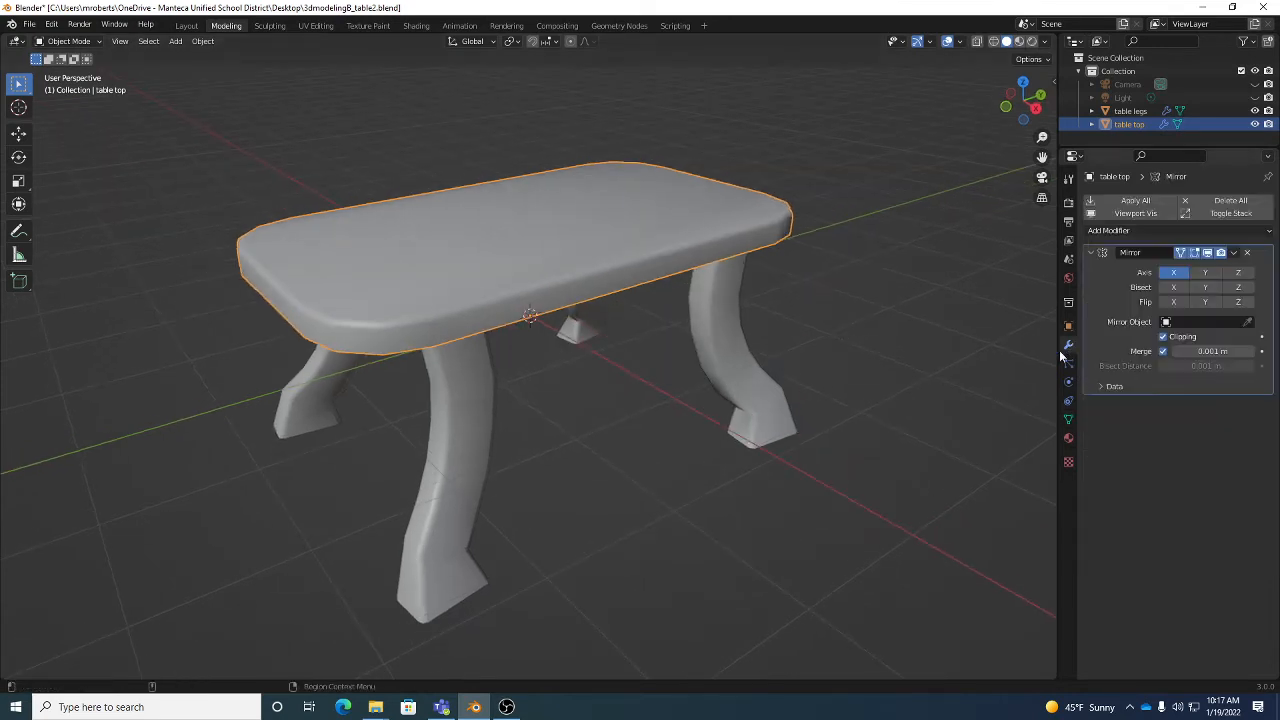
{"action": "key", "text": "ctrl+s"}
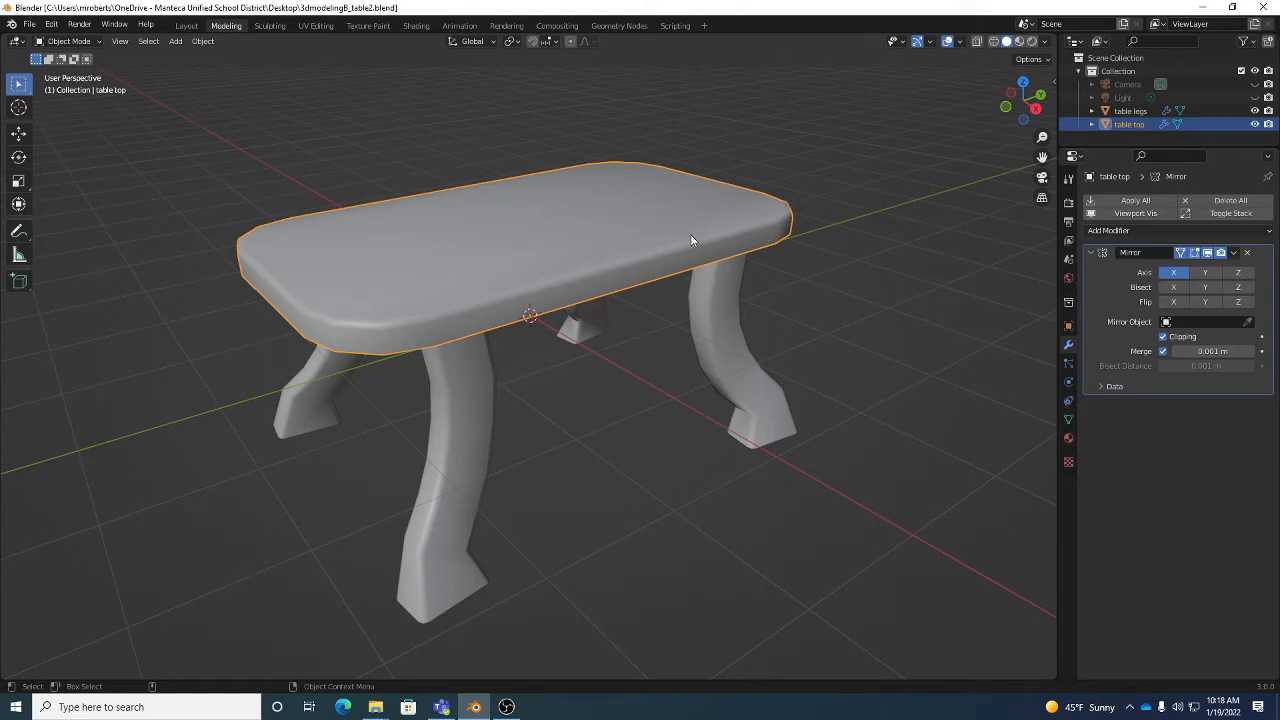
Try Shade Flat on the table top, then undo it.
{"action": "left_click", "coordinate": [1068, 419]}
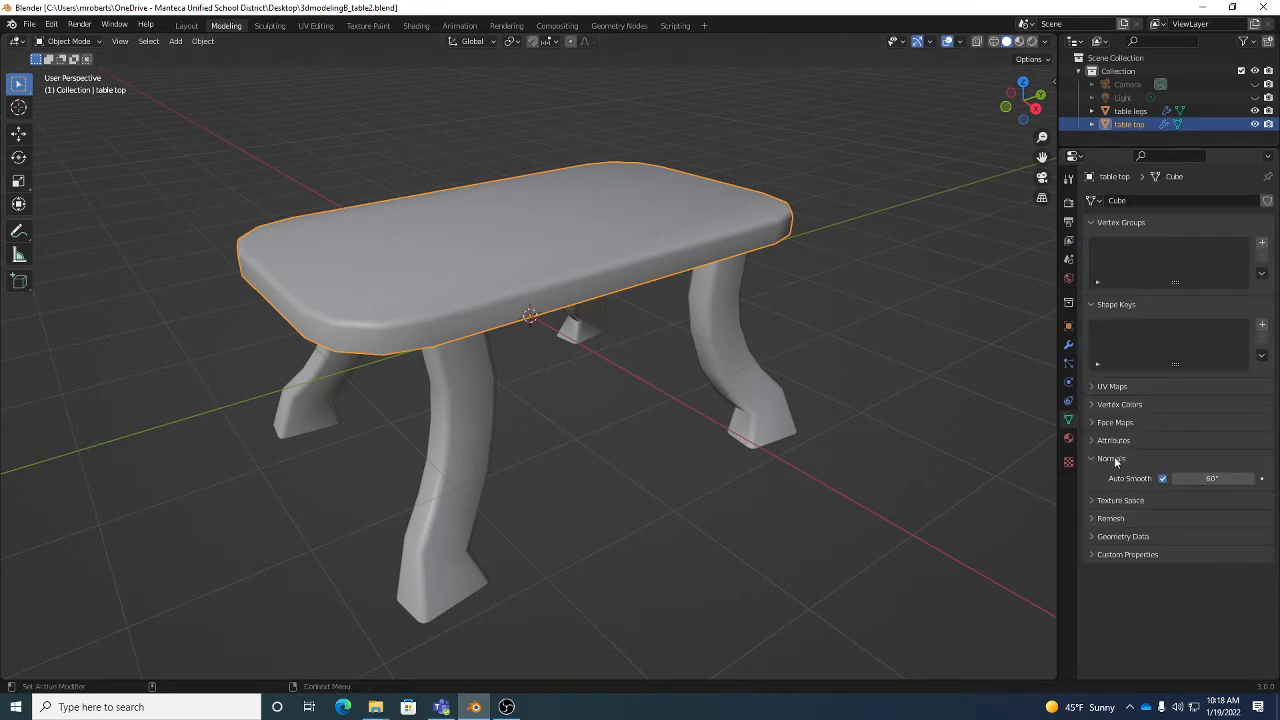
{"action": "left_click", "coordinate": [1068, 344]}
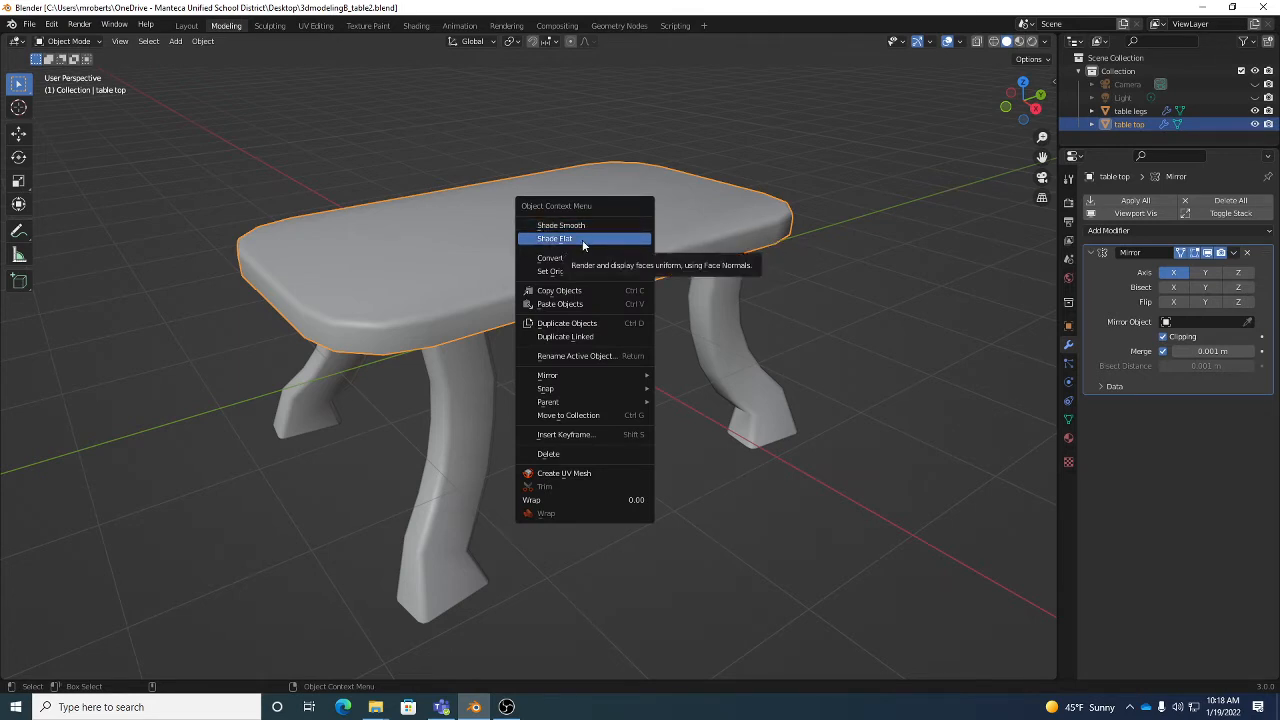
{"action": "left_click", "coordinate": [584, 241]}
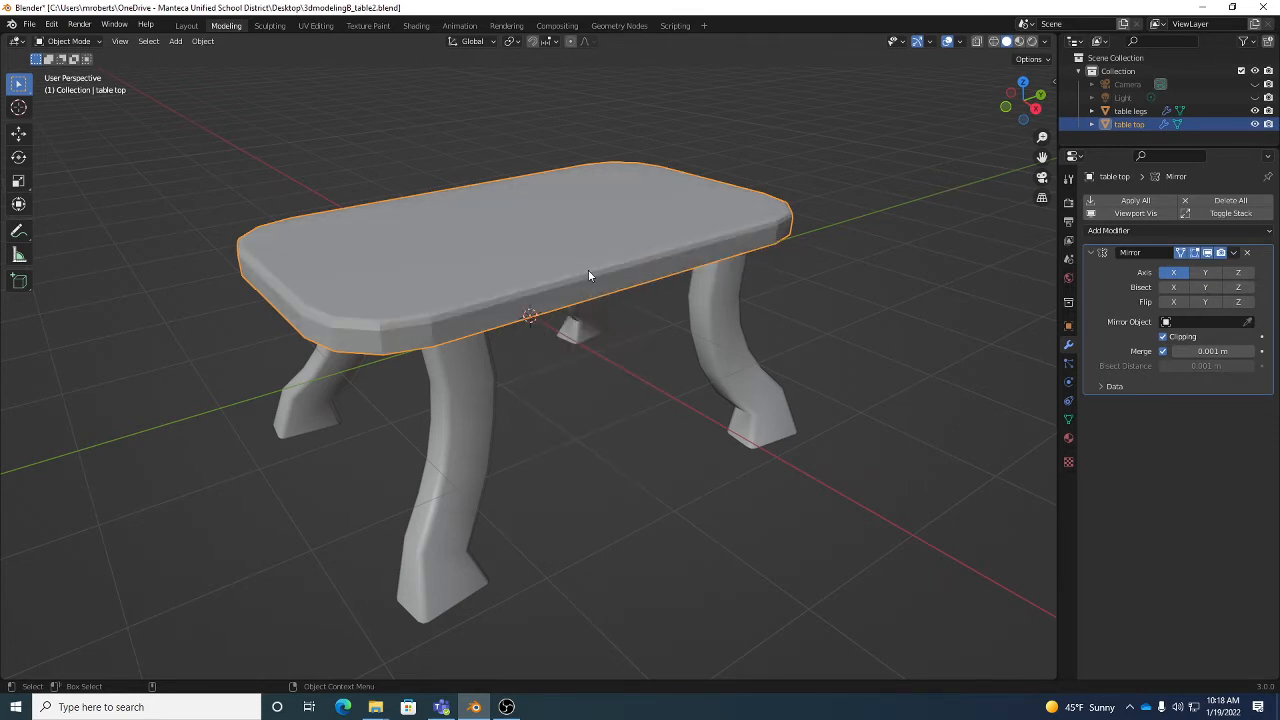
{"action": "key", "text": "ctrl+z"}
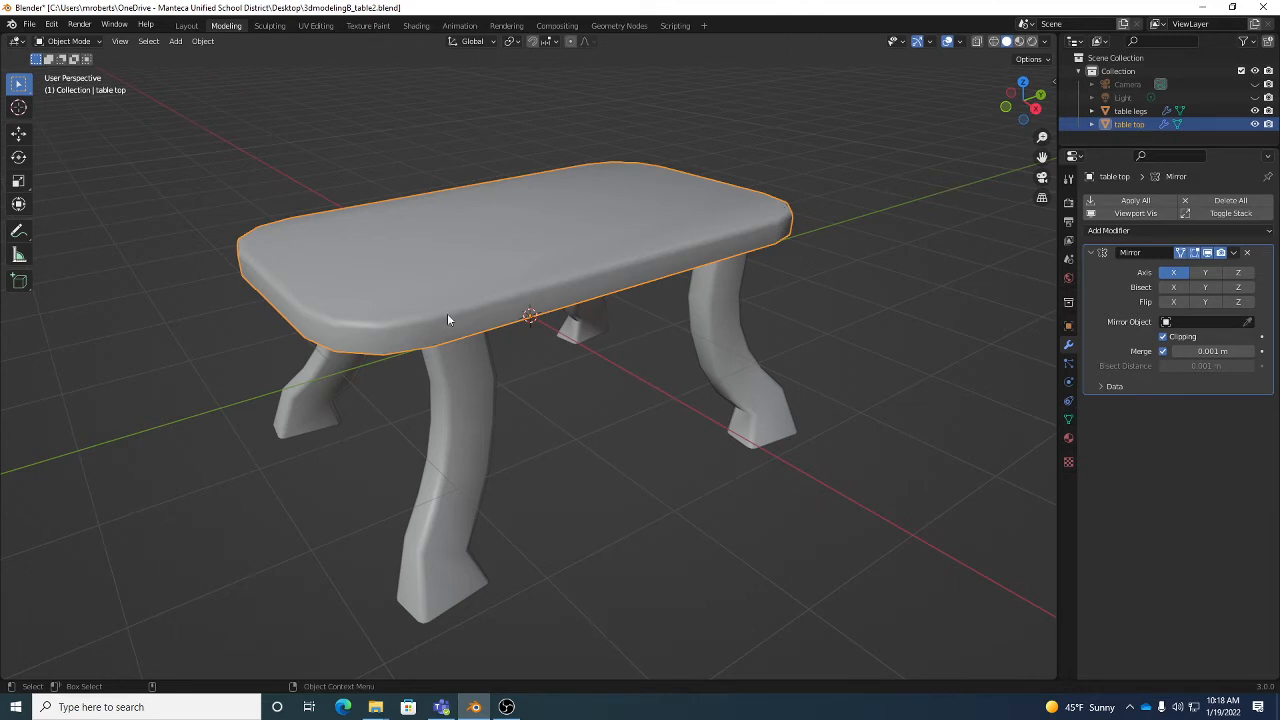
{"action": "middle_click_drag", "start_coordinate": [494, 321], "coordinate": [674, 318]}
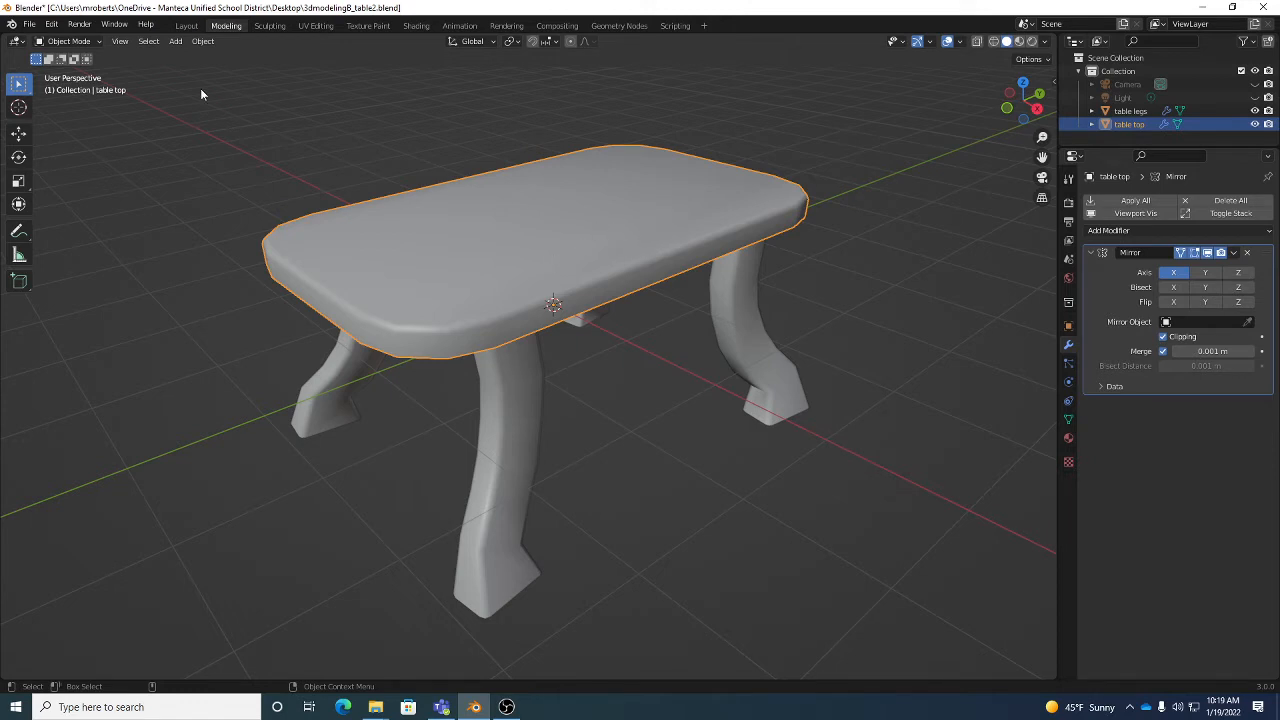
Select the table top in Object Mode and enter Edit Mode on it.
{"action": "left_click", "coordinate": [72, 41]}
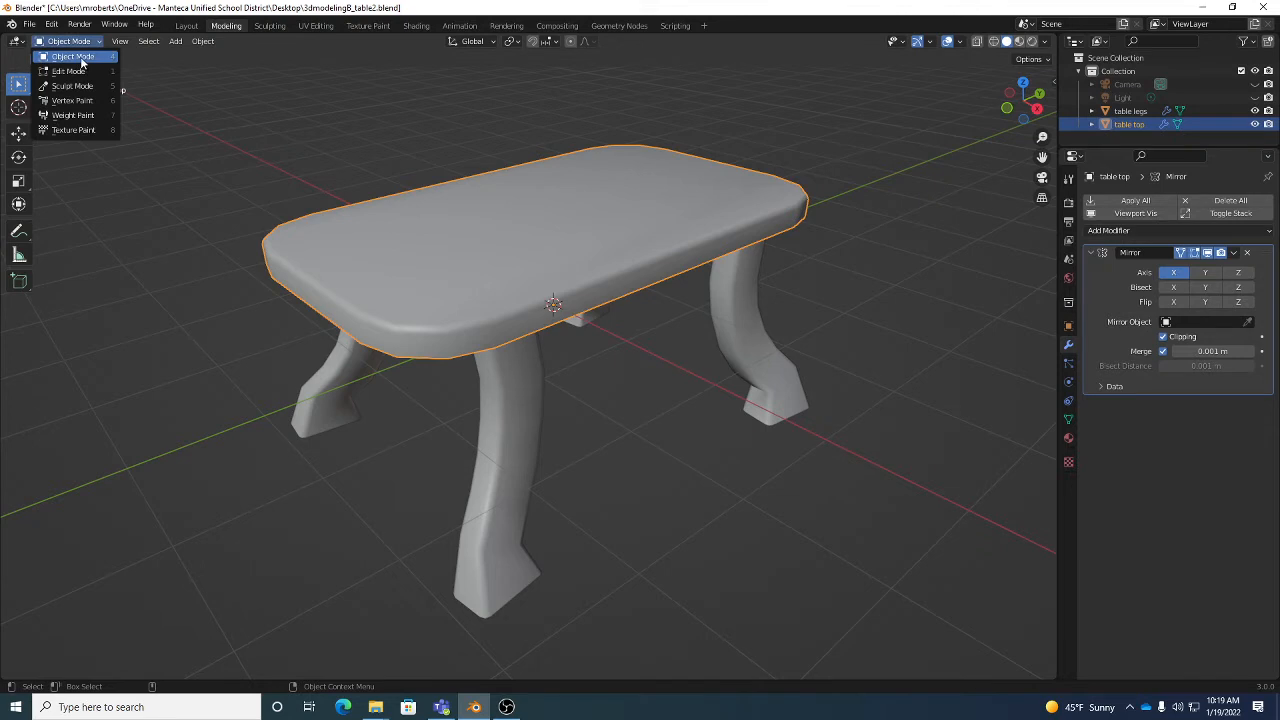
{"action": "left_click", "coordinate": [81, 57]}
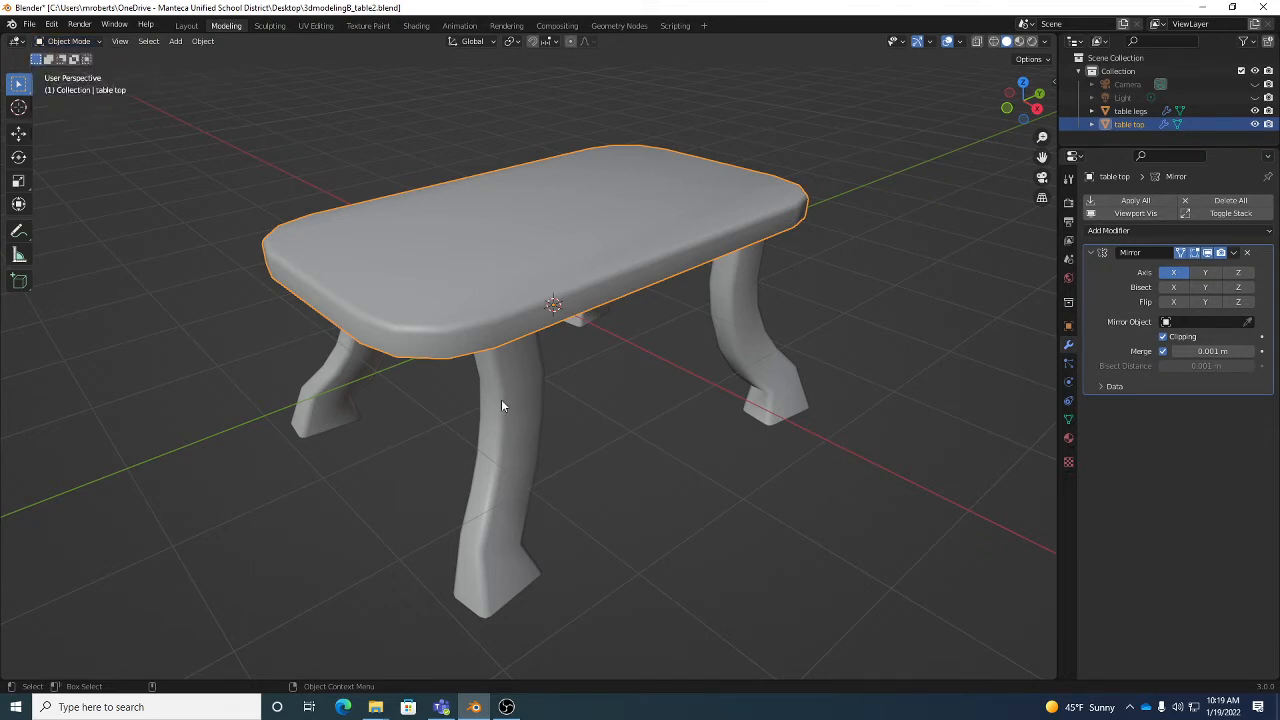
{"action": "left_click", "coordinate": [506, 400]}
{"action": "left_click", "coordinate": [513, 268]}
{"action": "key", "text": "Tab"}
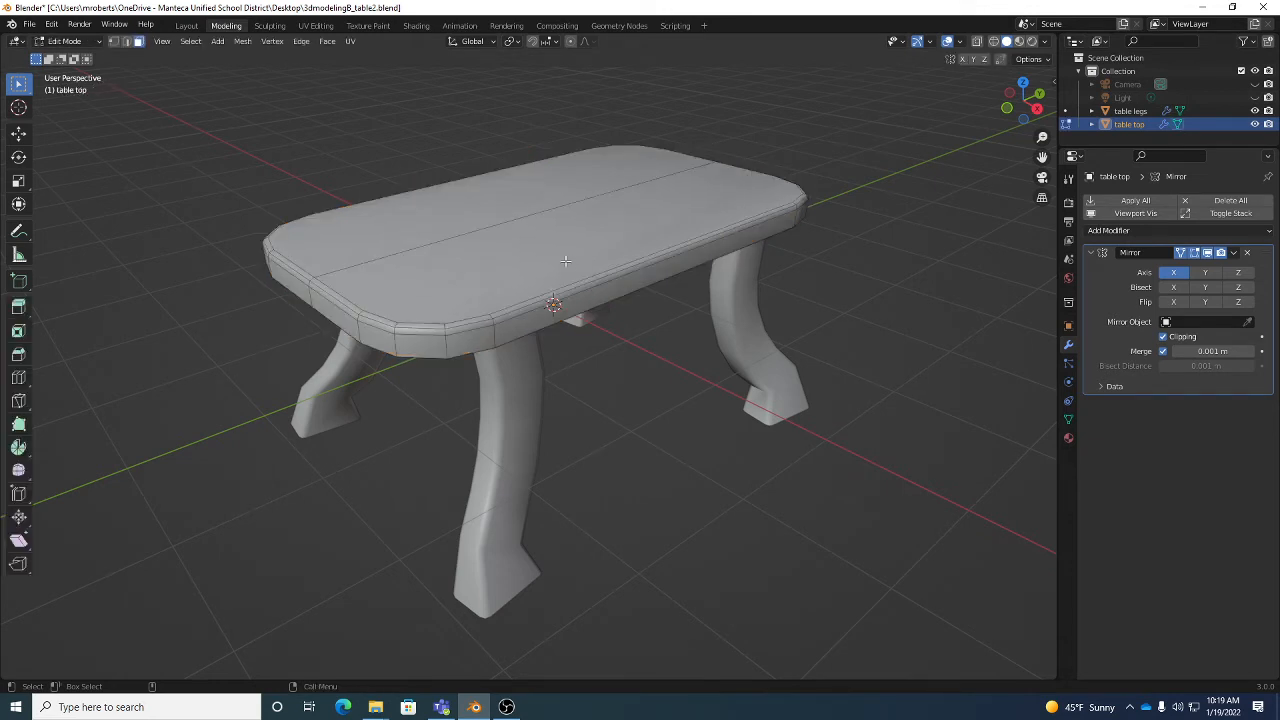
Stay in Edit Mode with face selection active and select the large upper face of the table top.
{"action": "left_click", "coordinate": [65, 41]}
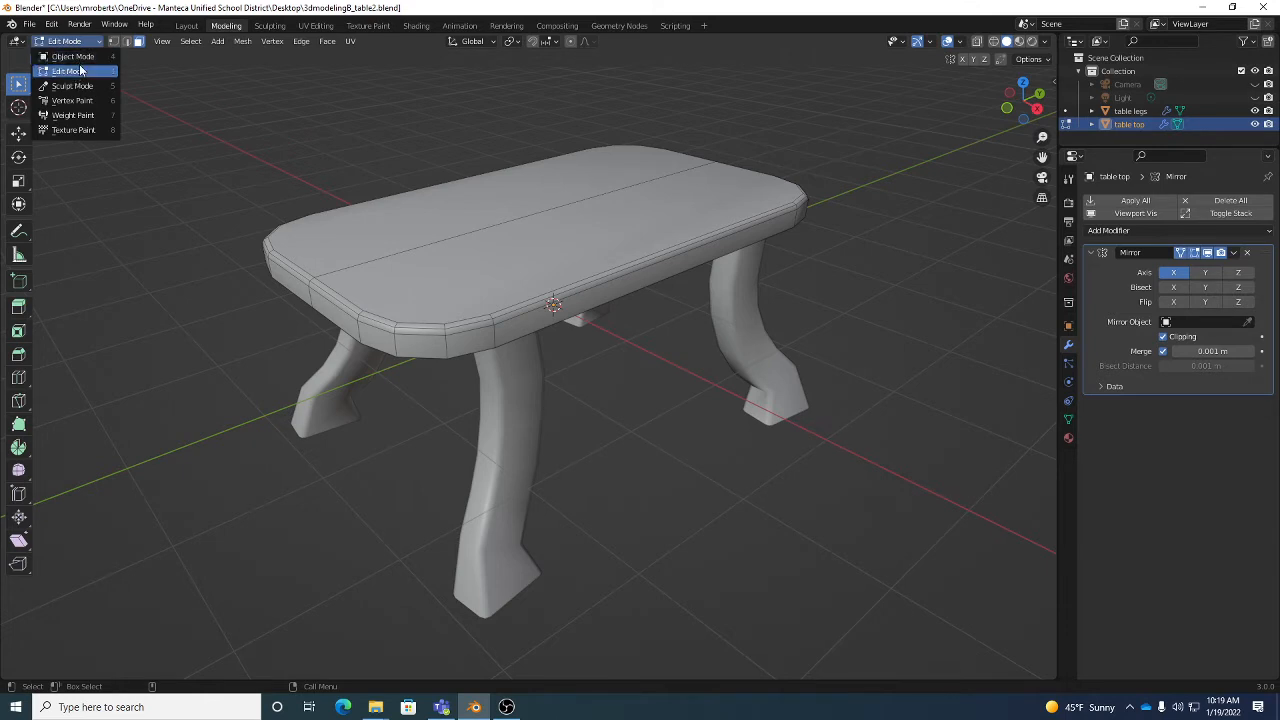
{"action": "left_click", "coordinate": [88, 43]}
{"action": "left_click", "coordinate": [90, 43]}
{"action": "left_click", "coordinate": [83, 72]}
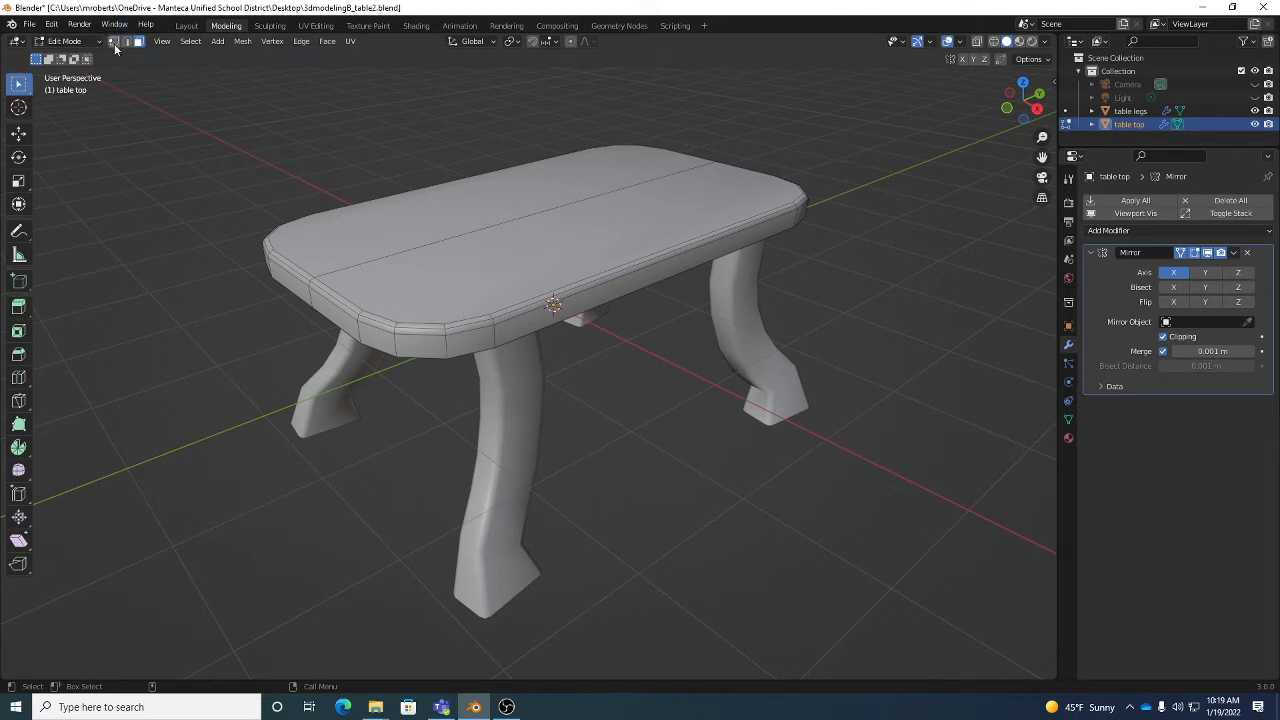
{"action": "left_click", "coordinate": [114, 43]}
{"action": "left_click", "coordinate": [126, 41]}
{"action": "left_click", "coordinate": [139, 41]}
{"action": "left_click", "coordinate": [618, 231]}
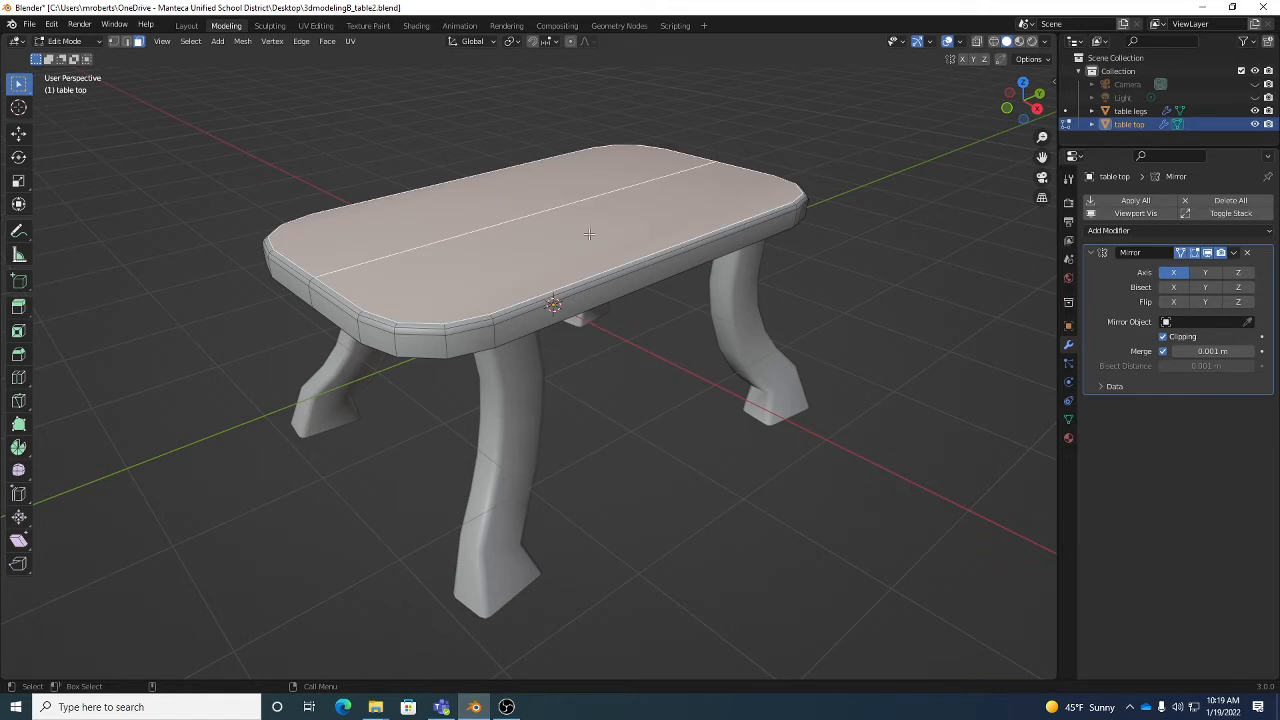
Try moving the selected upper face about 0.39 m along X, undo the move, and return to the selection tool.
{"action": "middle_click_drag", "start_coordinate": [604, 230], "coordinate": [523, 294]}
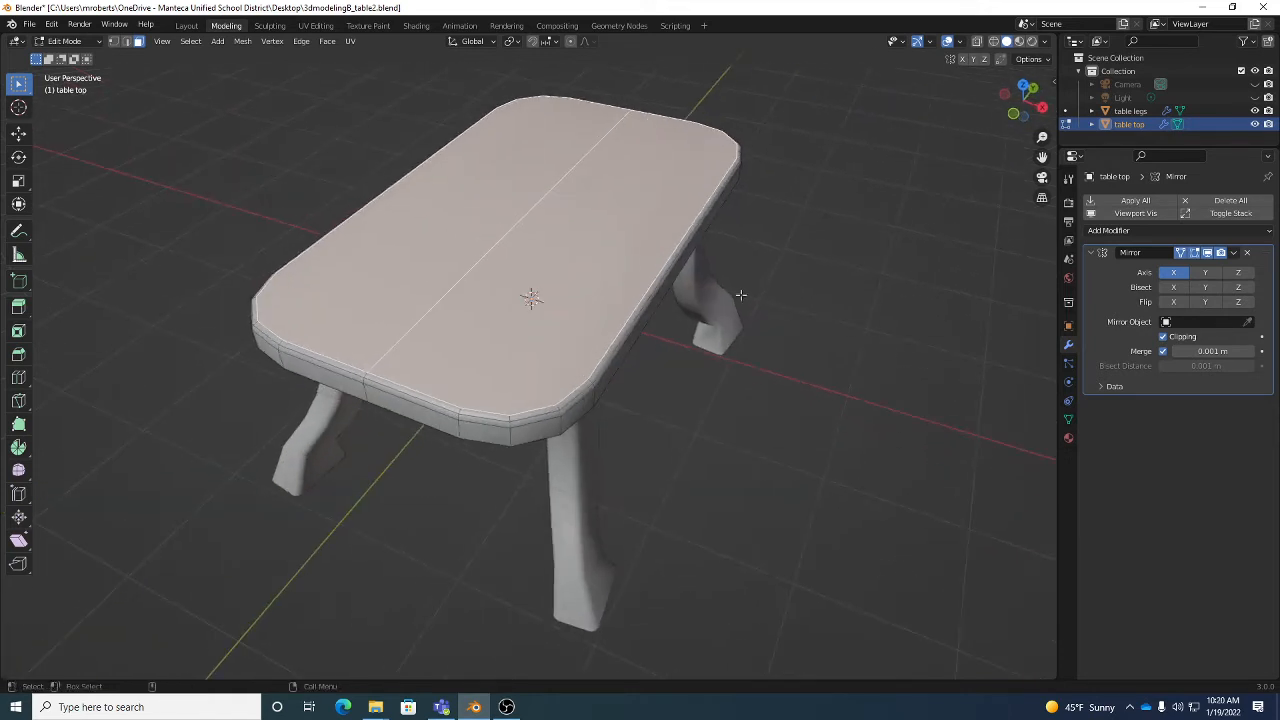
{"action": "key", "text": "shift+space"}
{"action": "key", "text": "g"}
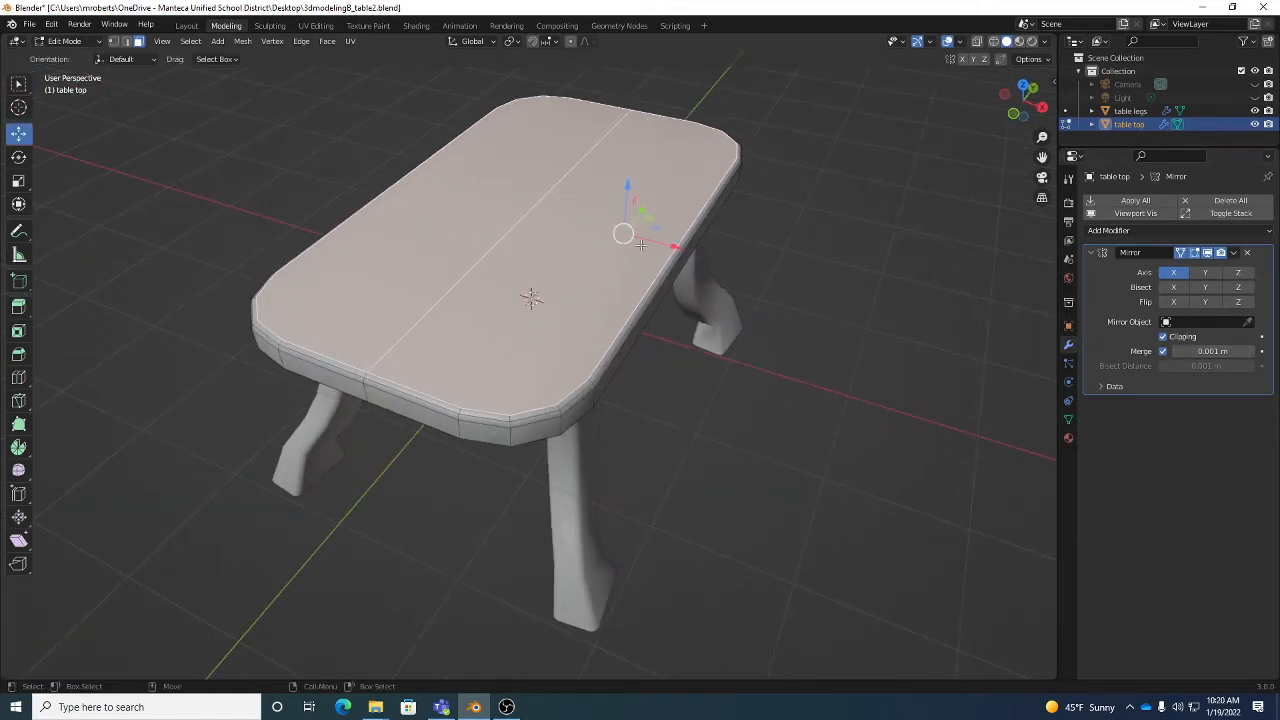
{"action": "left_click_drag", "start_coordinate": [671, 247], "coordinate": [709, 263]}
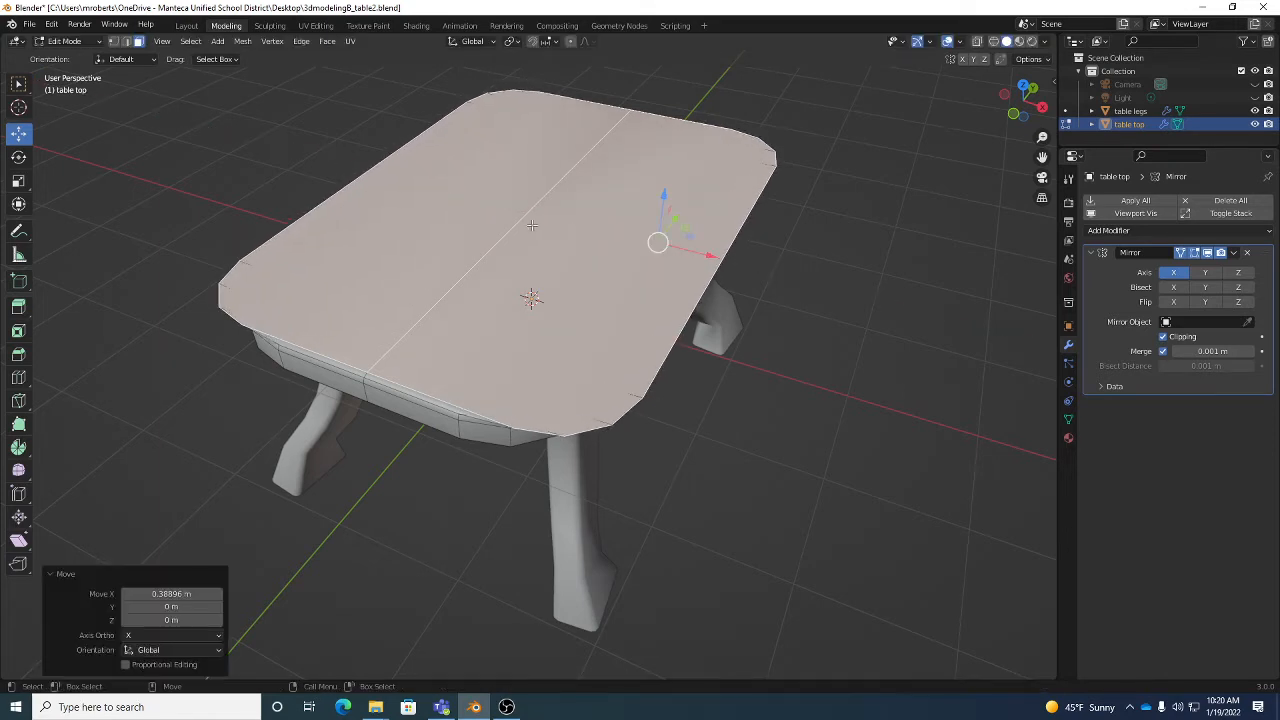
{"action": "key", "text": "ctrl+z"}
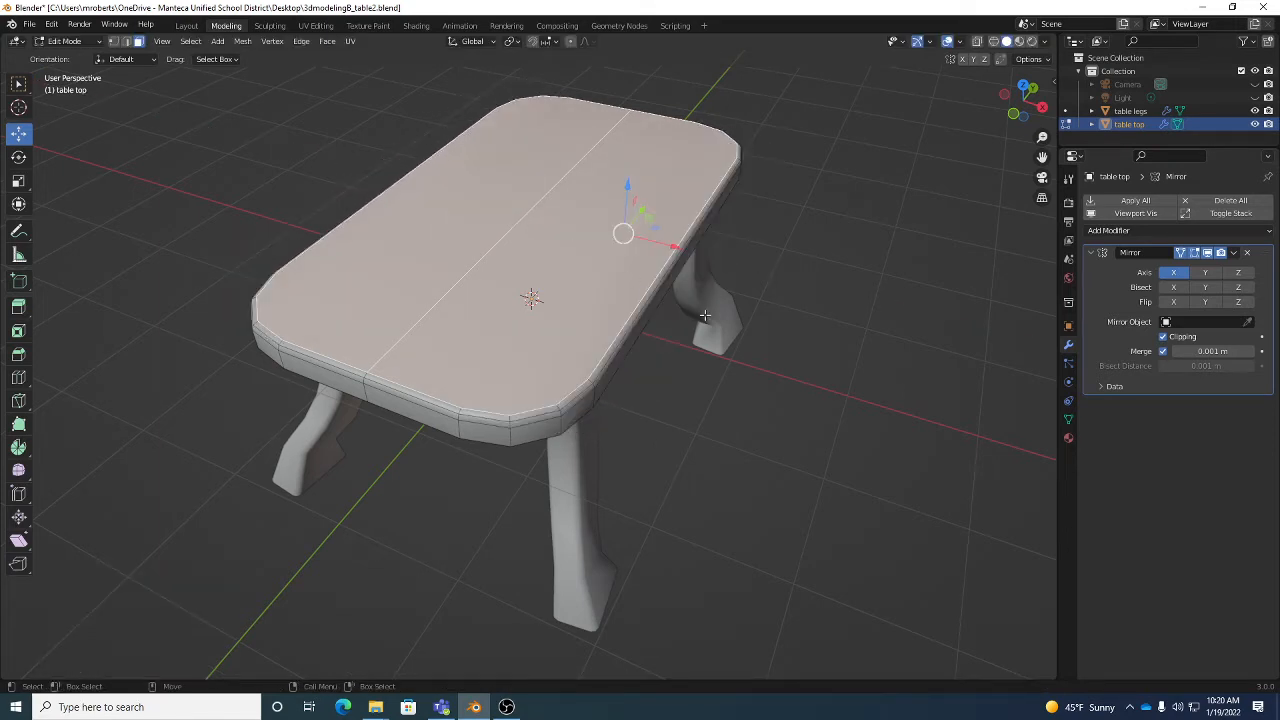
{"action": "key", "text": "w"}
{"action": "middle_click_drag", "start_coordinate": [851, 354], "coordinate": [817, 337]}
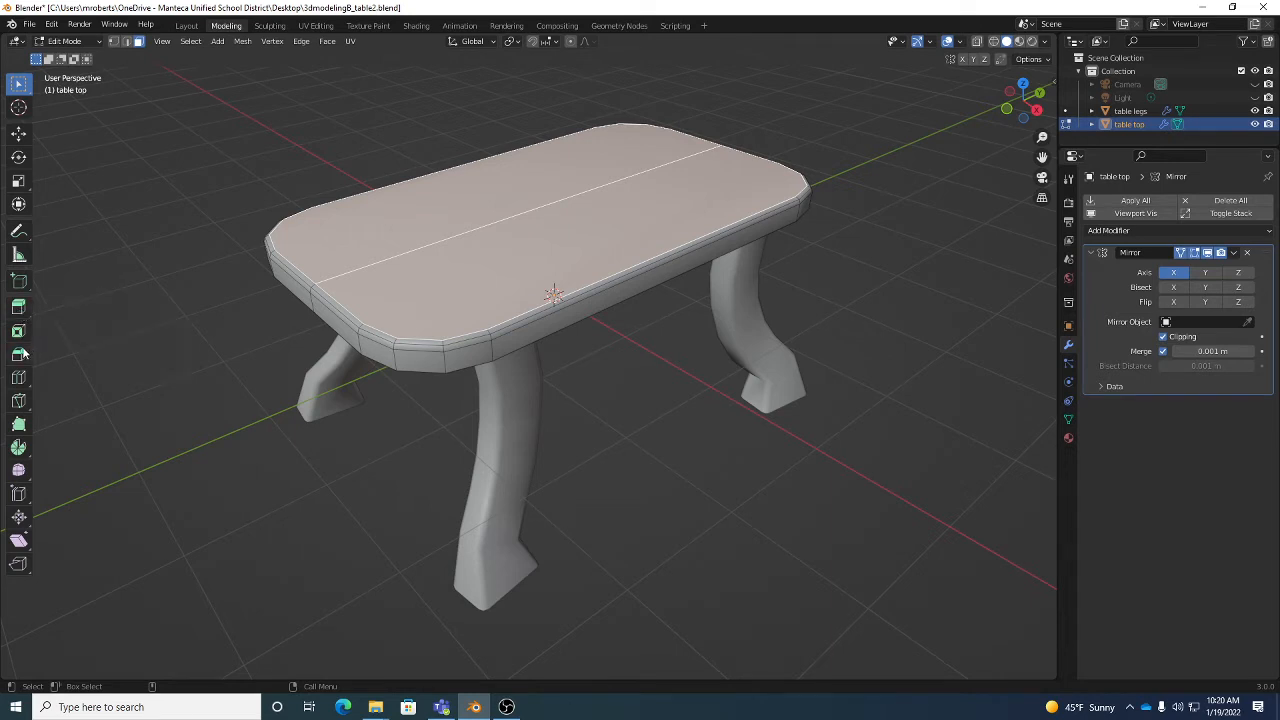
{"action": "left_click", "coordinate": [196, 25]}
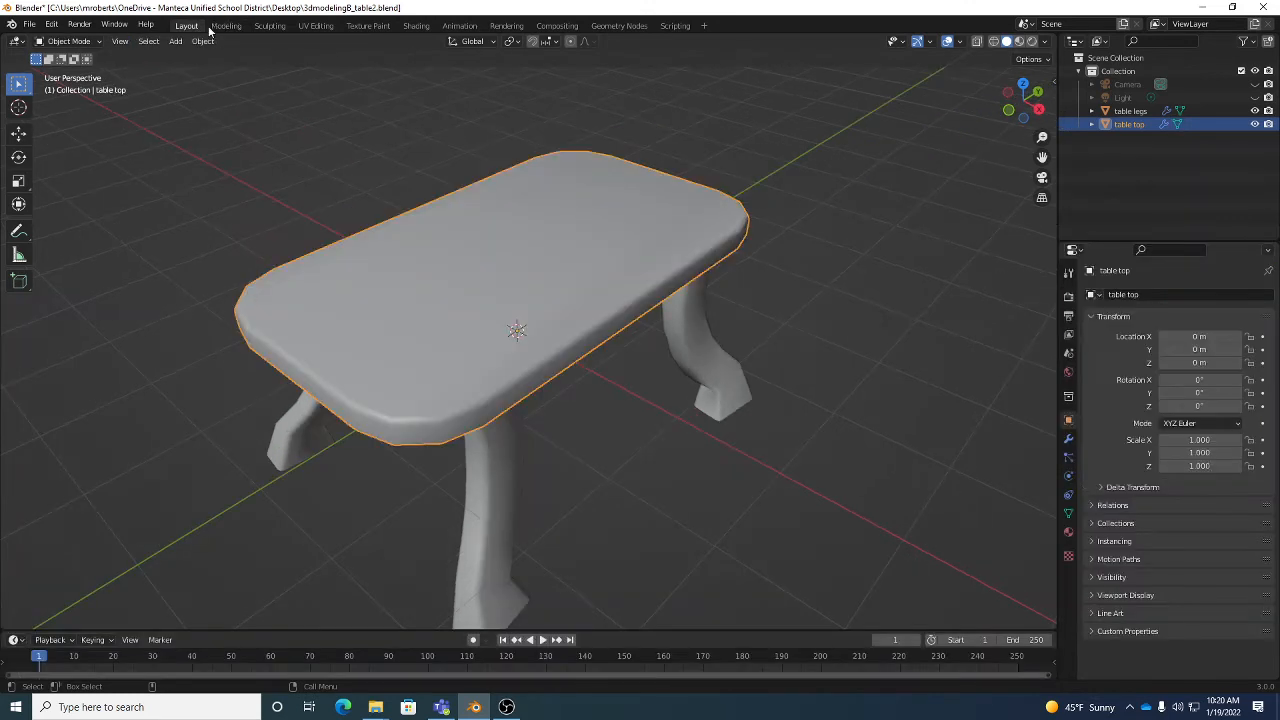
{"action": "left_click", "coordinate": [226, 25]}
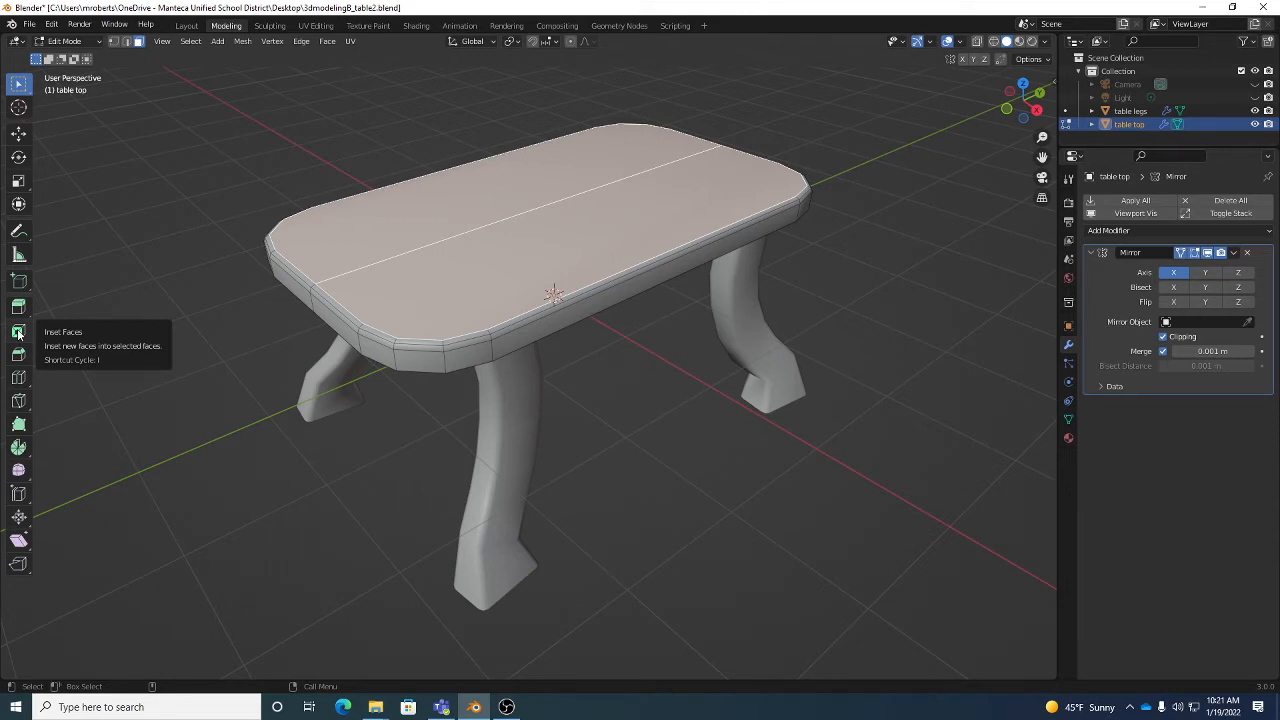
Inset the table top's selected upper face with a thickness of about 0.1375 m.
{"action": "left_click", "coordinate": [18, 333]}
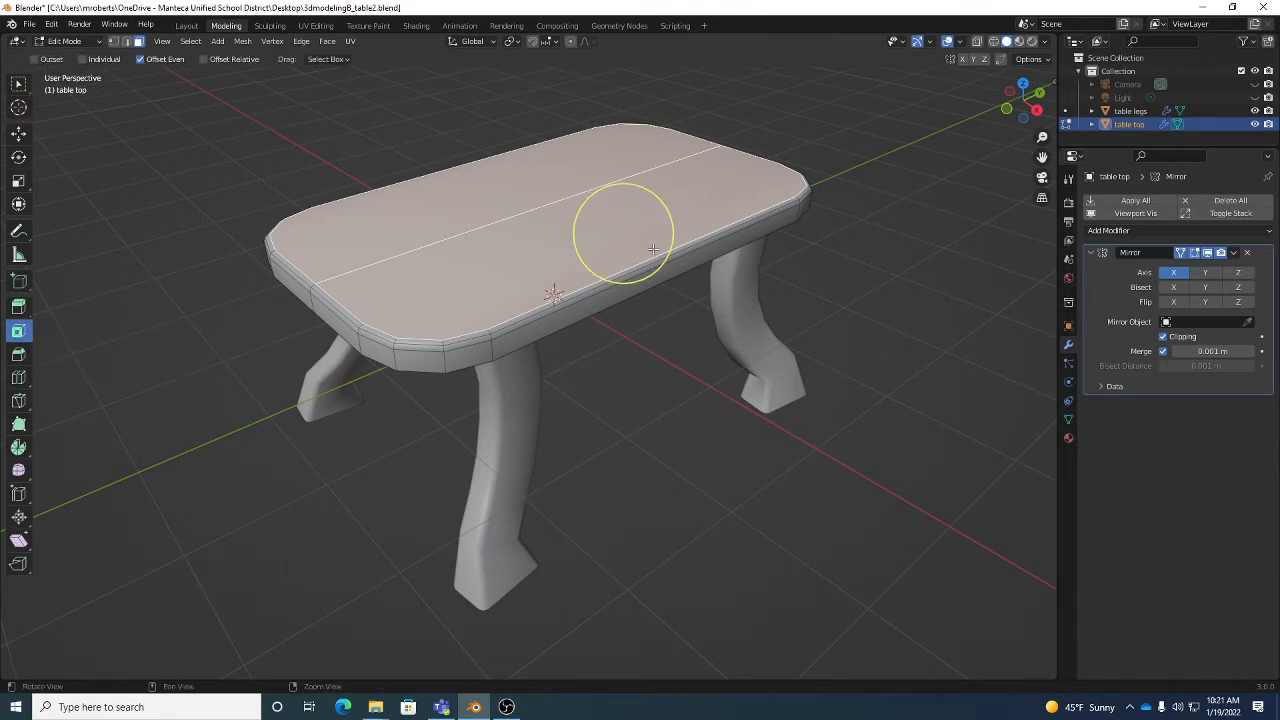
{"action": "middle_click_drag", "start_coordinate": [653, 248], "coordinate": [660, 200]}
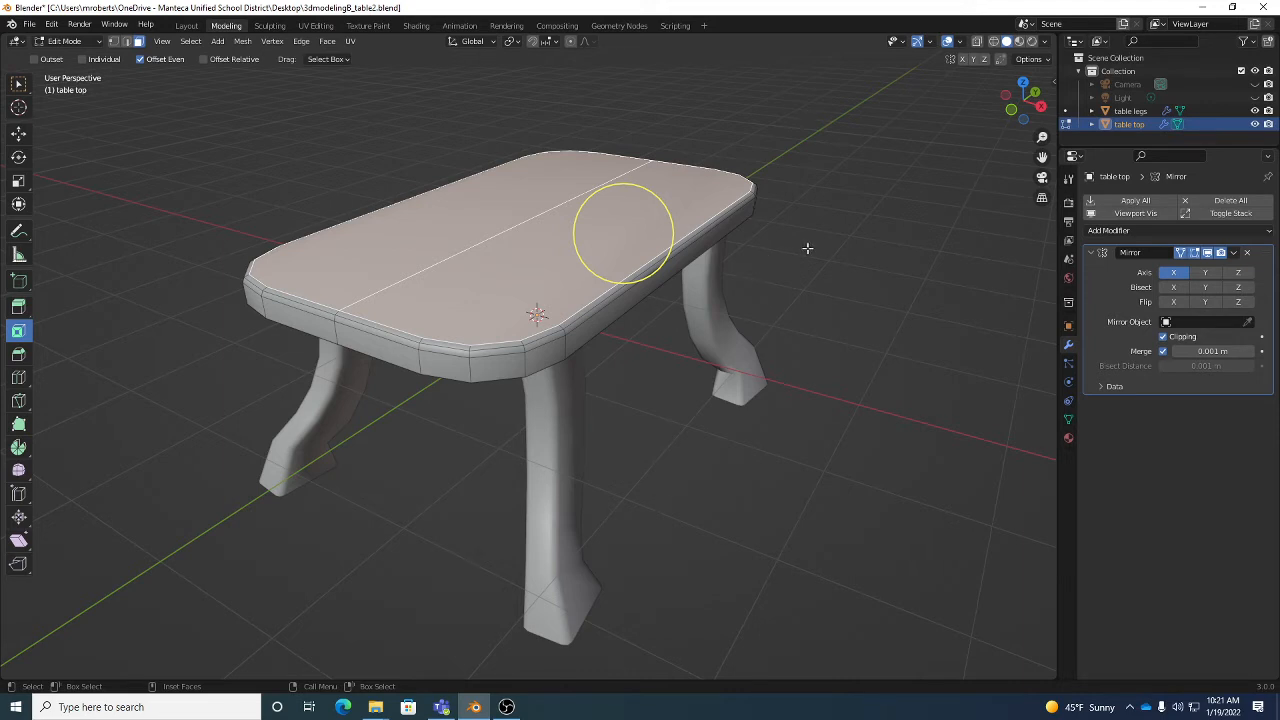
{"action": "key", "text": "i"}
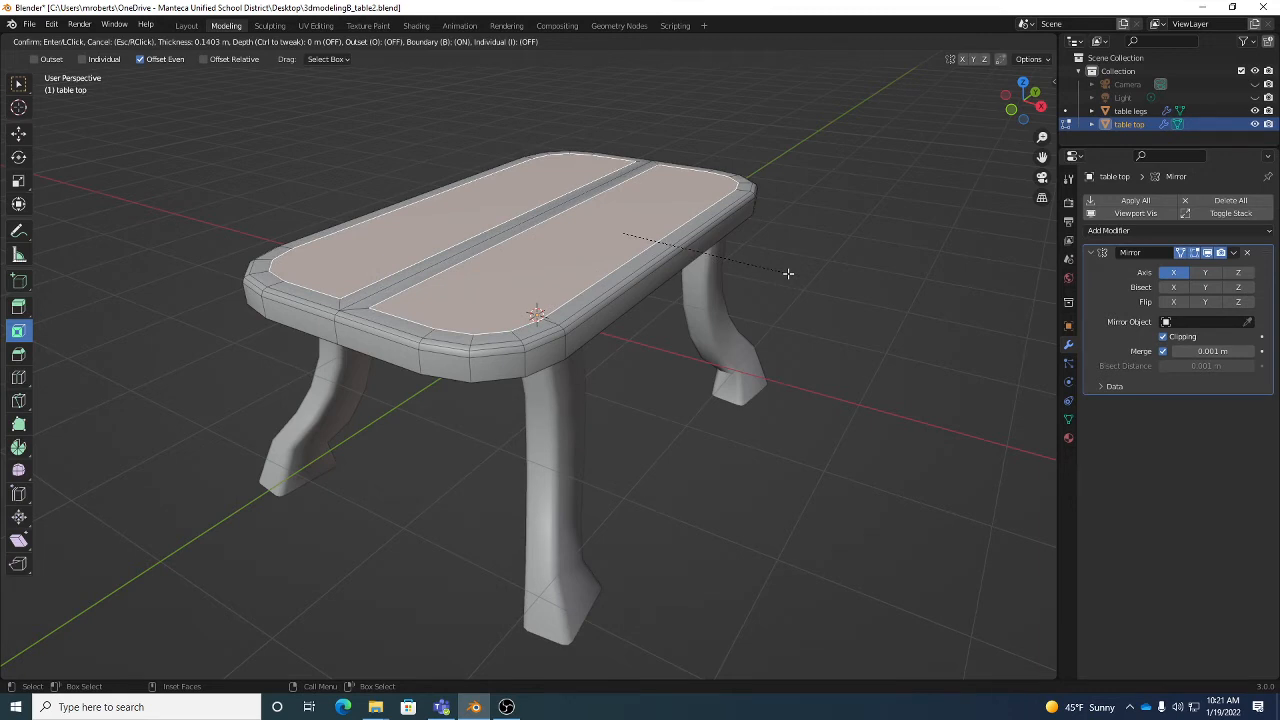
{"action": "left_click", "coordinate": [614, 234]}
{"action": "scroll", "coordinate": [597, 208], "scroll_direction": "up", "scroll_amount": 4}
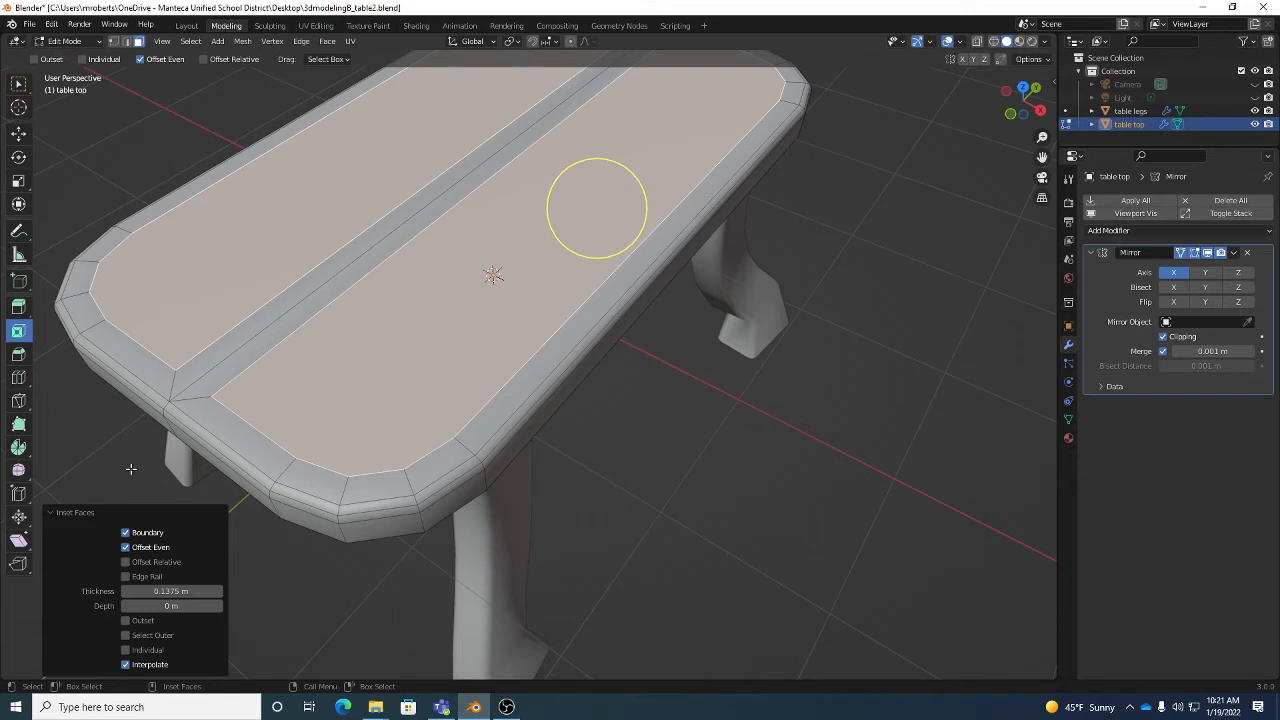
{"action": "left_click", "coordinate": [82, 514]}
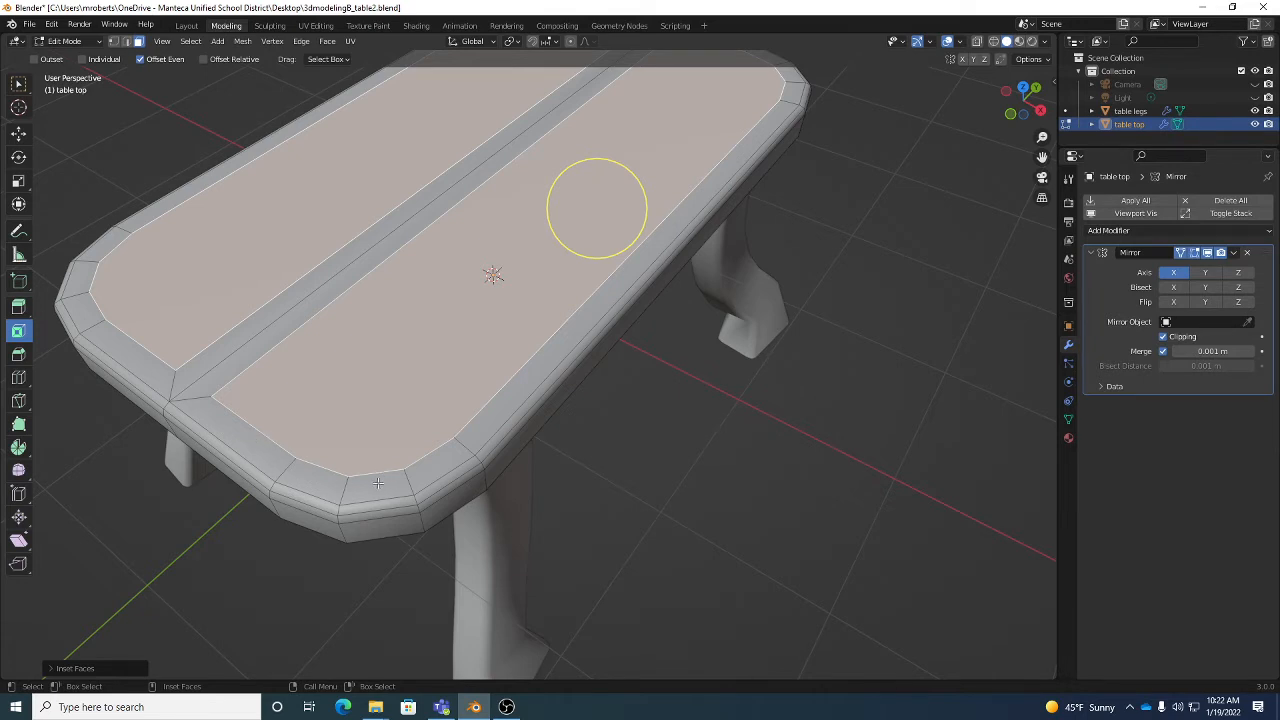
{"action": "middle_click_drag", "start_coordinate": [505, 294], "coordinate": [648, 240]}
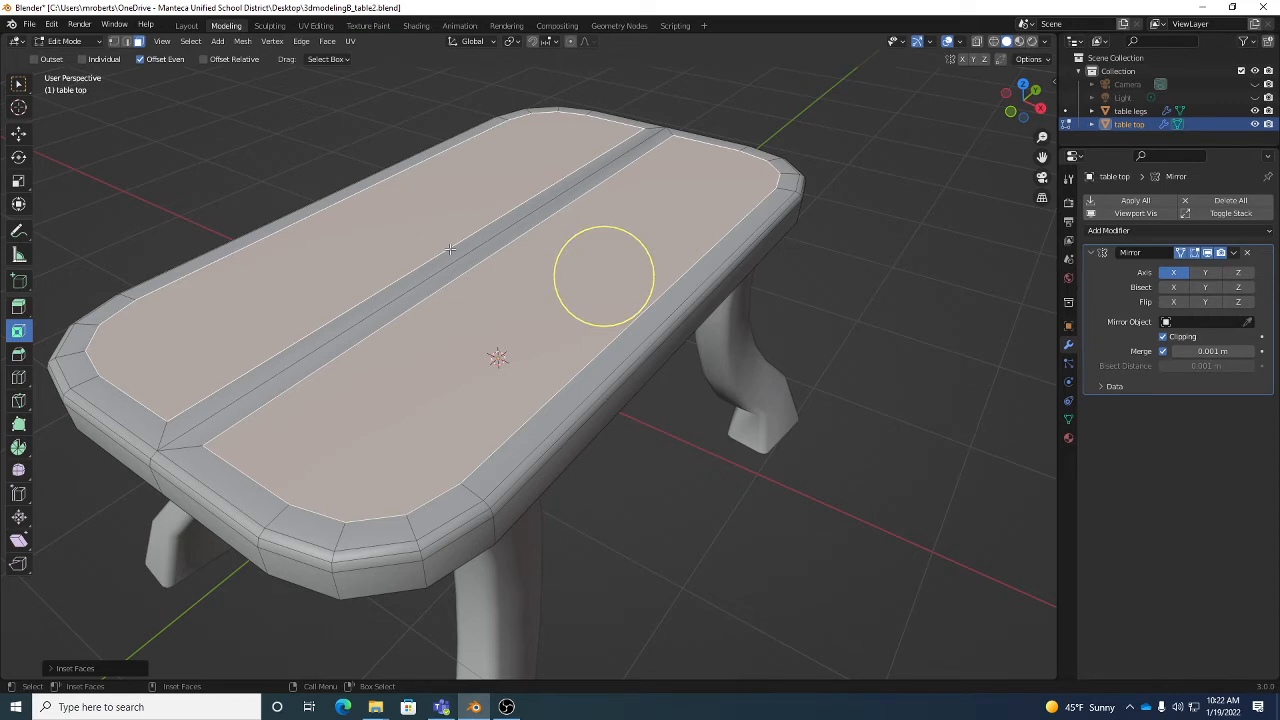
{"action": "left_click", "coordinate": [72, 670]}
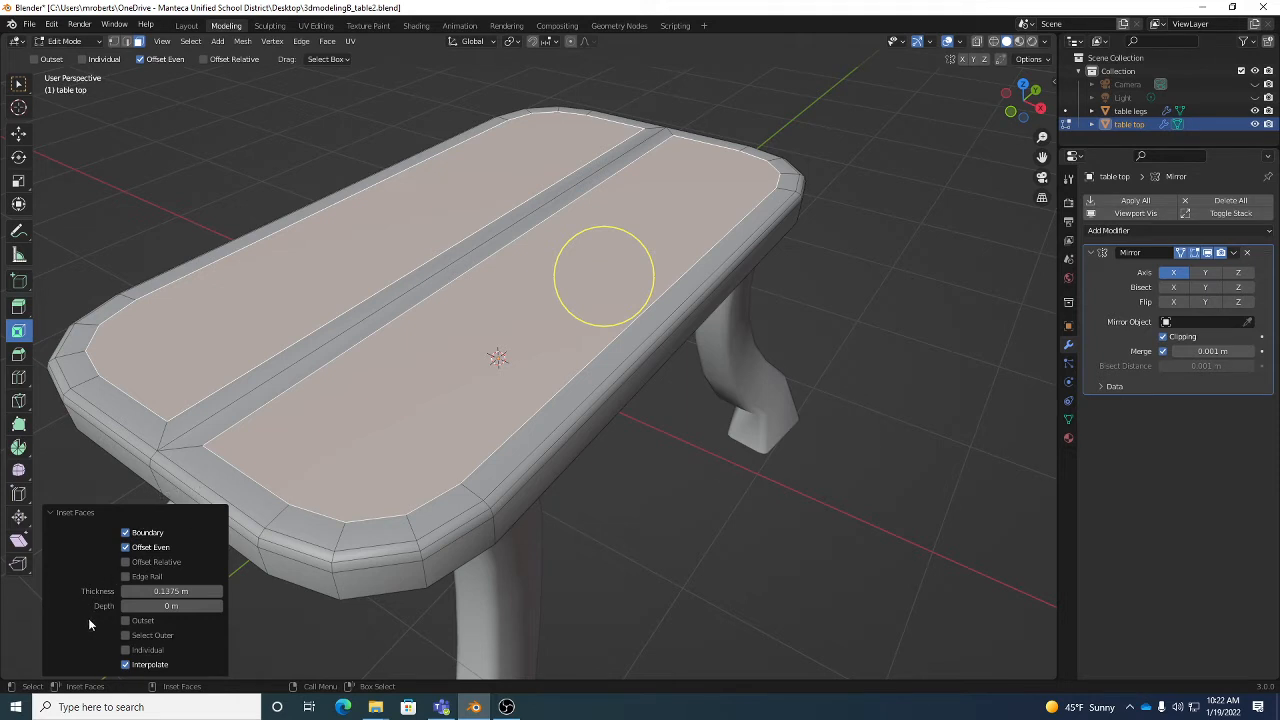
{"action": "left_click", "coordinate": [75, 514]}
{"action": "left_click", "coordinate": [78, 670]}
{"action": "left_click", "coordinate": [76, 513]}
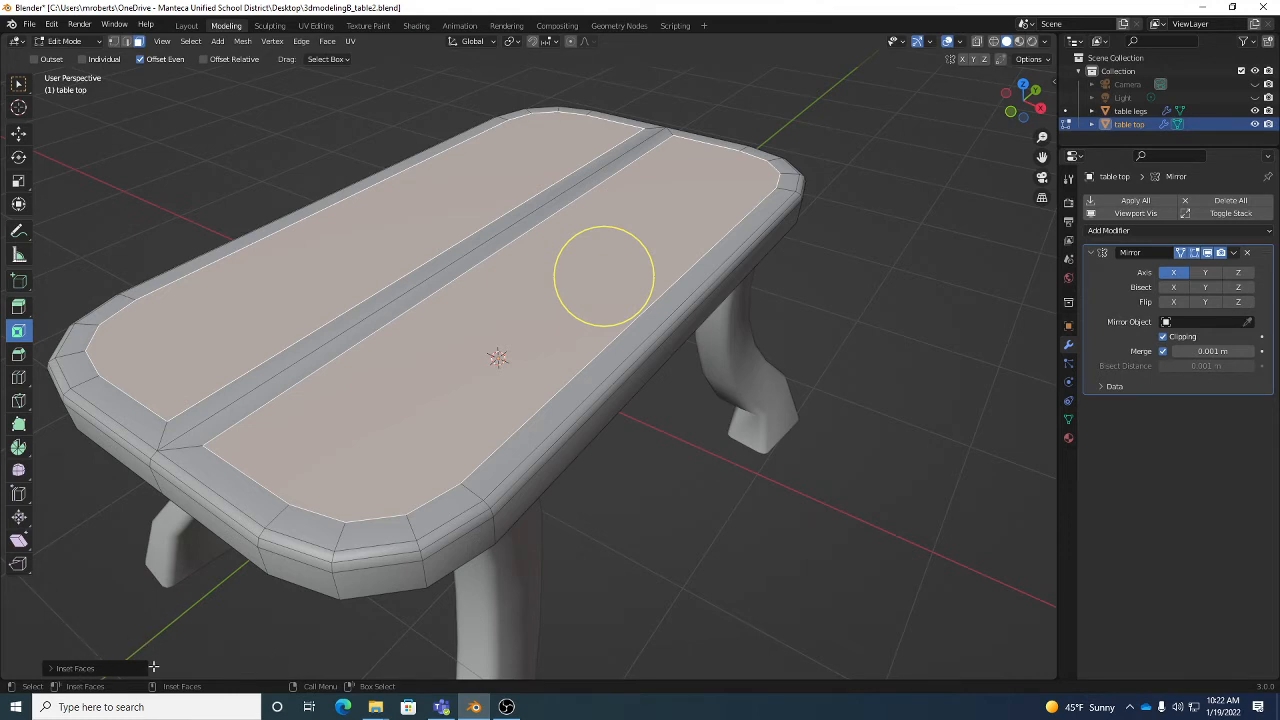
Turn off the Boundary option of the table top inset so no border runs along the mirror centreline.
{"action": "left_click", "coordinate": [104, 670]}
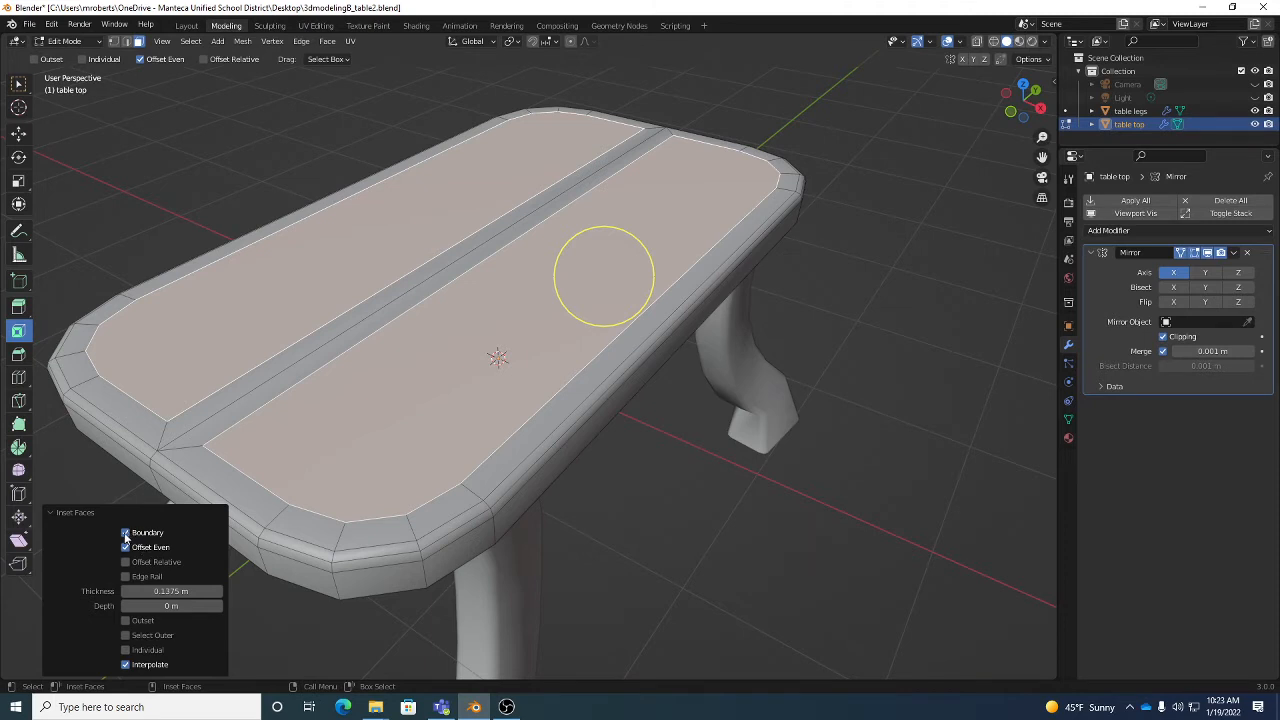
{"action": "left_click", "coordinate": [126, 534]}
{"action": "left_click", "coordinate": [126, 534]}
{"action": "left_click", "coordinate": [126, 534]}
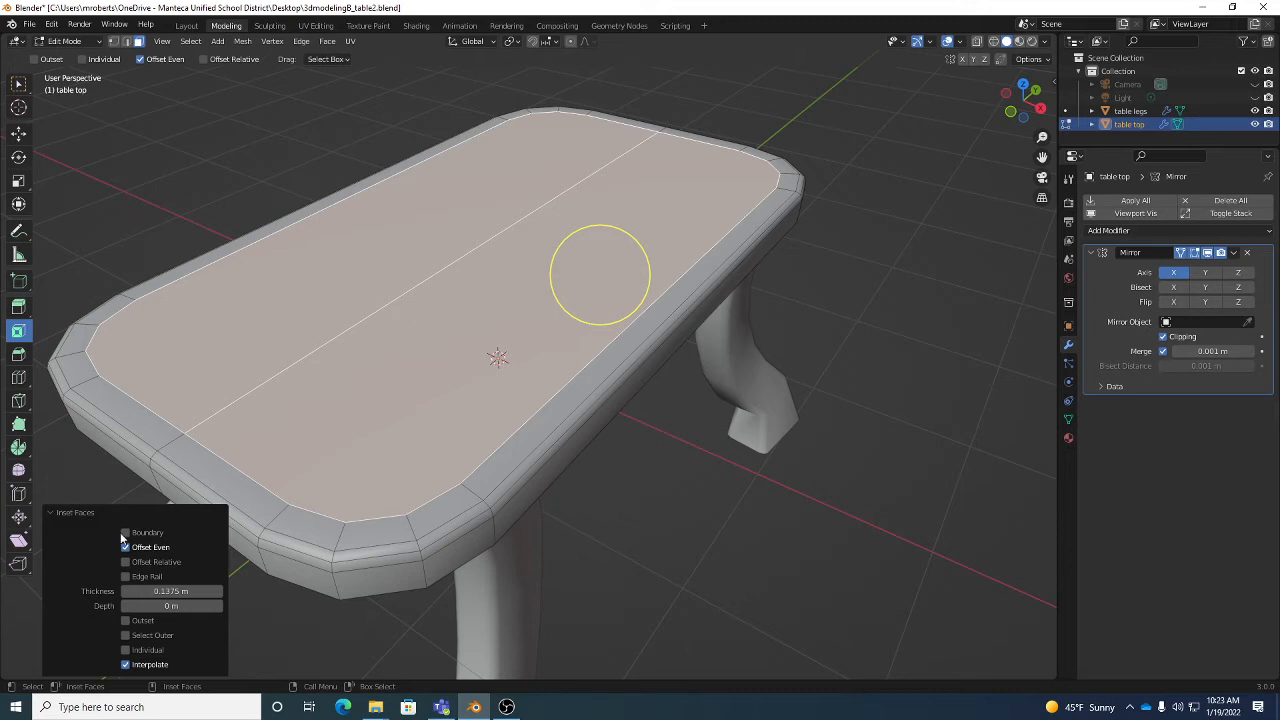
{"action": "left_click", "coordinate": [78, 516]}
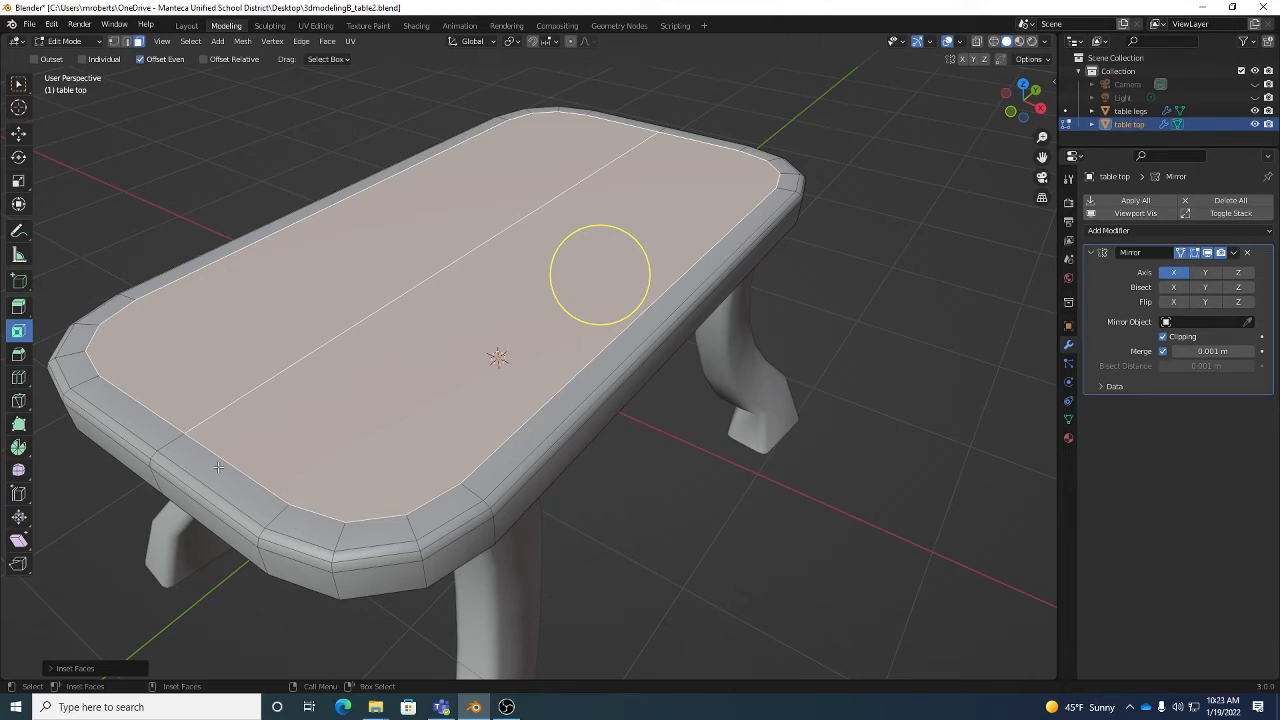
Extrude the inset upper face slightly downward to make a recessed table surface inside a raised rim.
{"action": "left_click", "coordinate": [18, 307]}
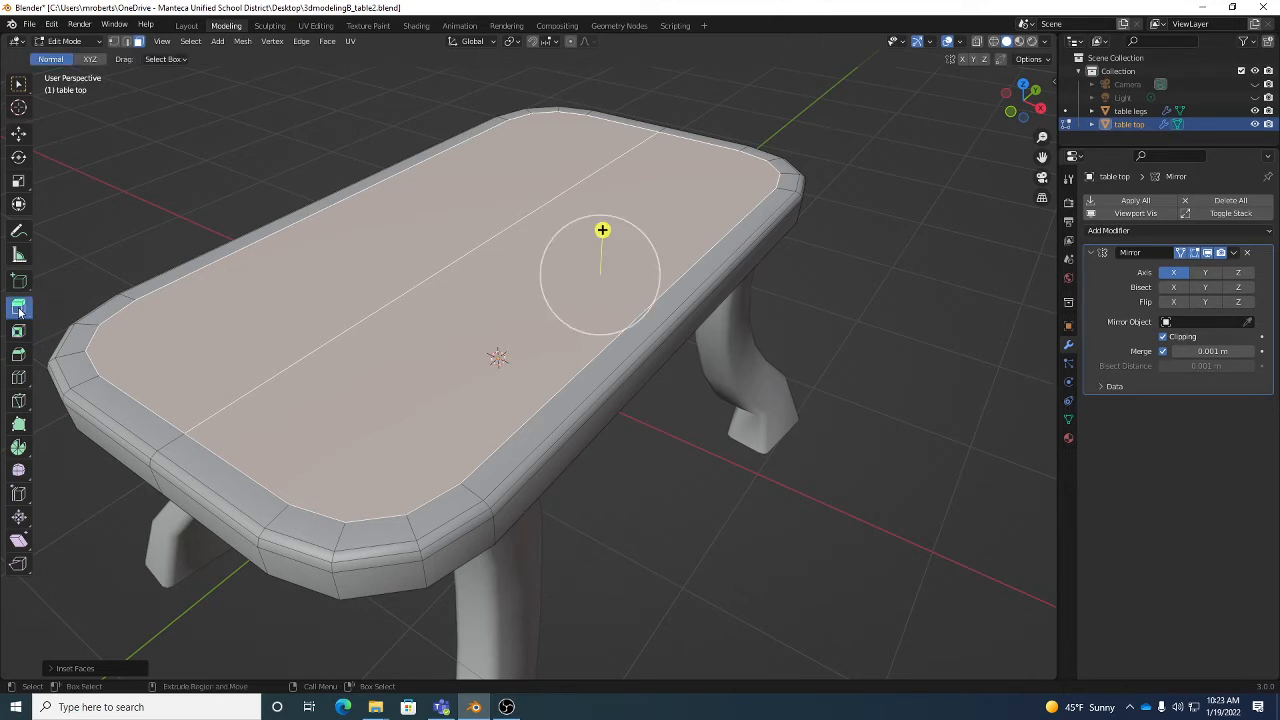
{"action": "left_click_drag", "start_coordinate": [602, 230], "coordinate": [601, 242]}
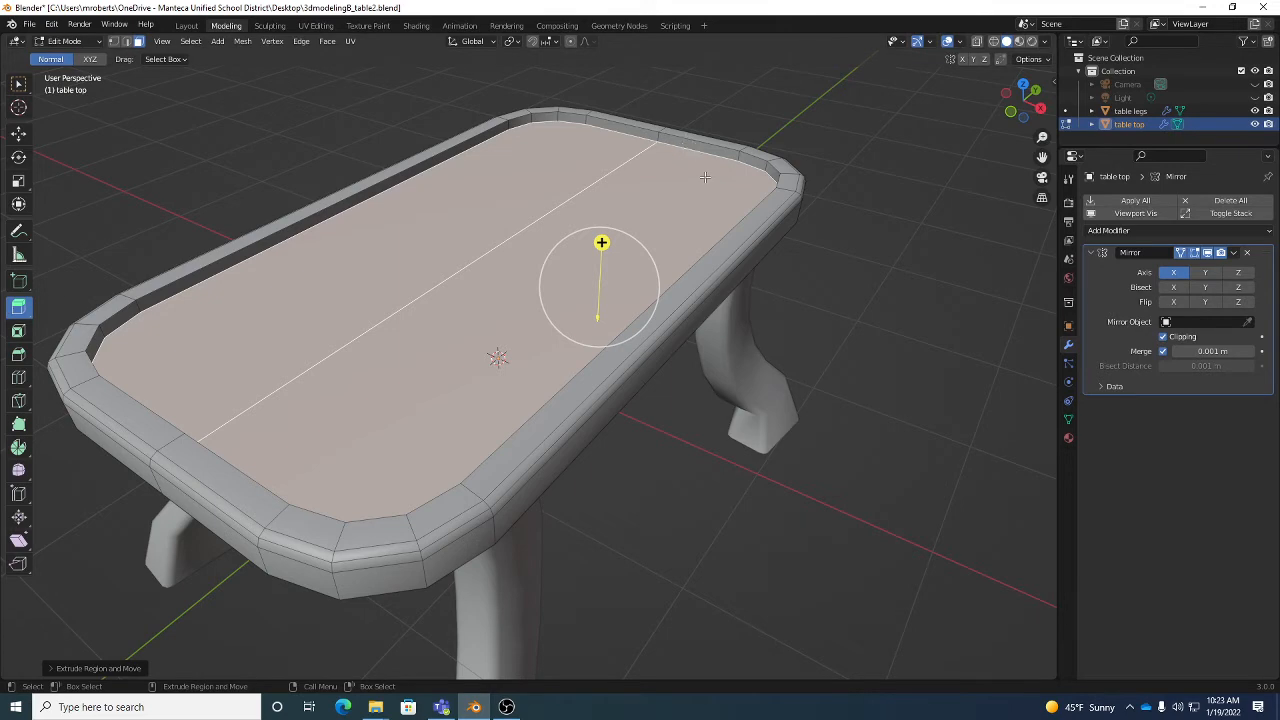
{"action": "middle_click_drag", "start_coordinate": [690, 163], "coordinate": [763, 260]}
{"action": "scroll", "coordinate": [700, 166], "scroll_direction": "up", "scroll_amount": 1}
{"action": "scroll", "coordinate": [763, 260], "scroll_direction": "up", "scroll_amount": 2}
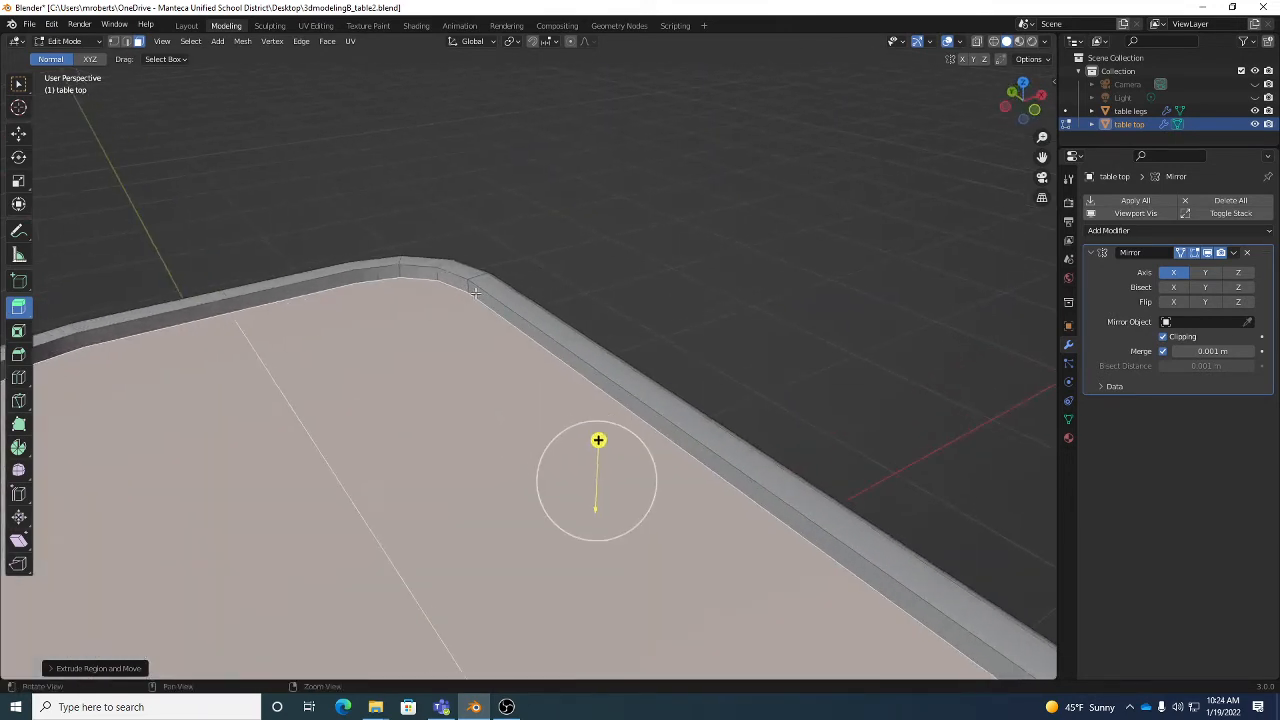
{"action": "middle_click_drag", "start_coordinate": [495, 290], "coordinate": [550, 284]}
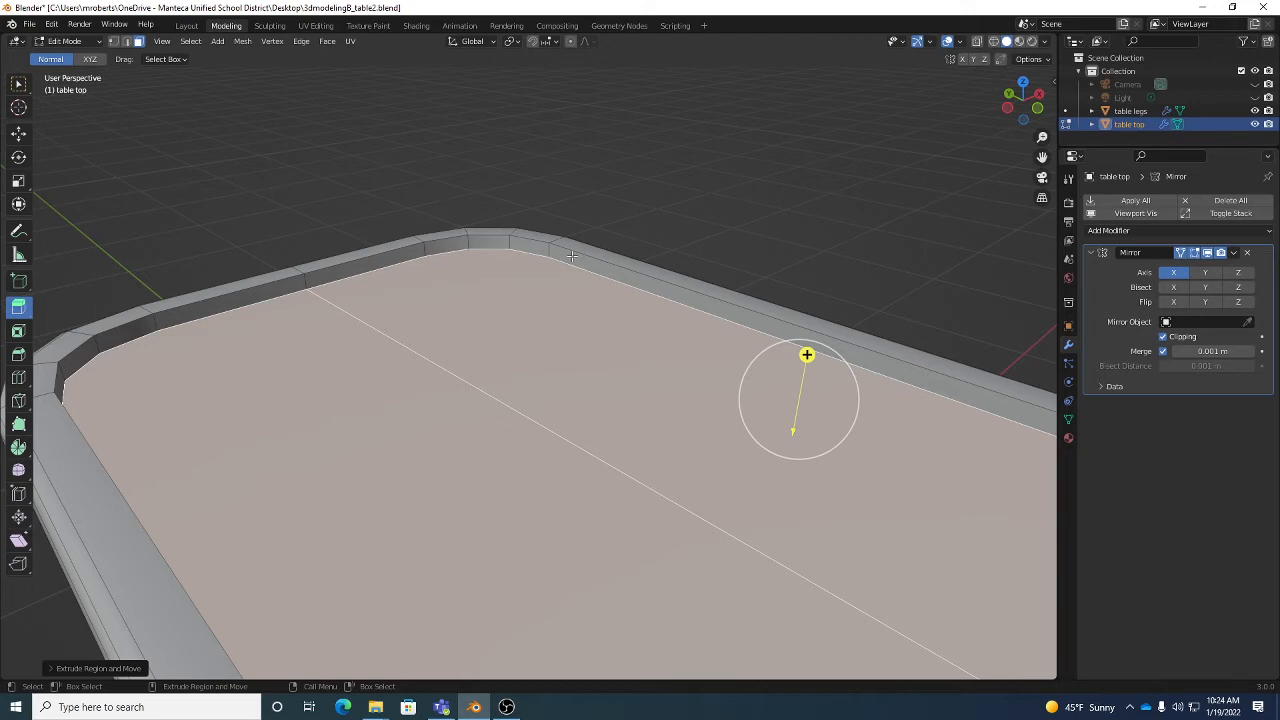
{"action": "scroll", "coordinate": [572, 256], "scroll_direction": "down", "scroll_amount": 6}
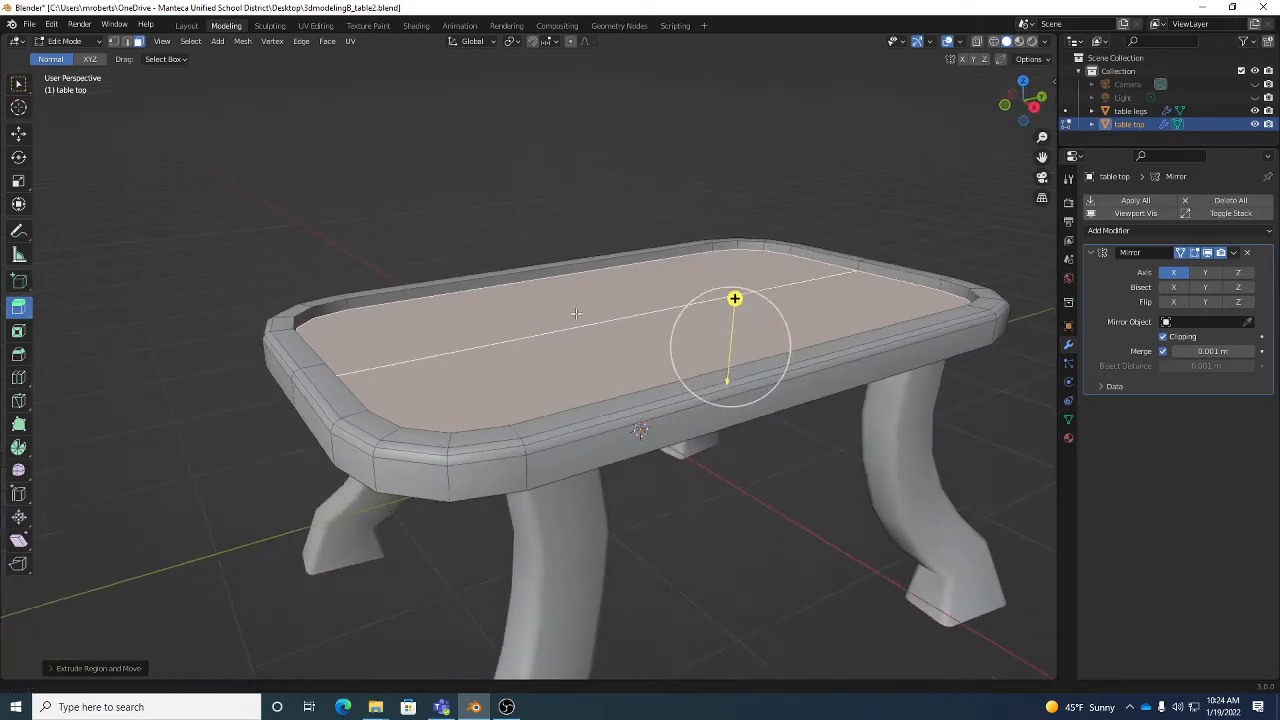
{"action": "middle_click_drag", "start_coordinate": [576, 313], "coordinate": [583, 336]}
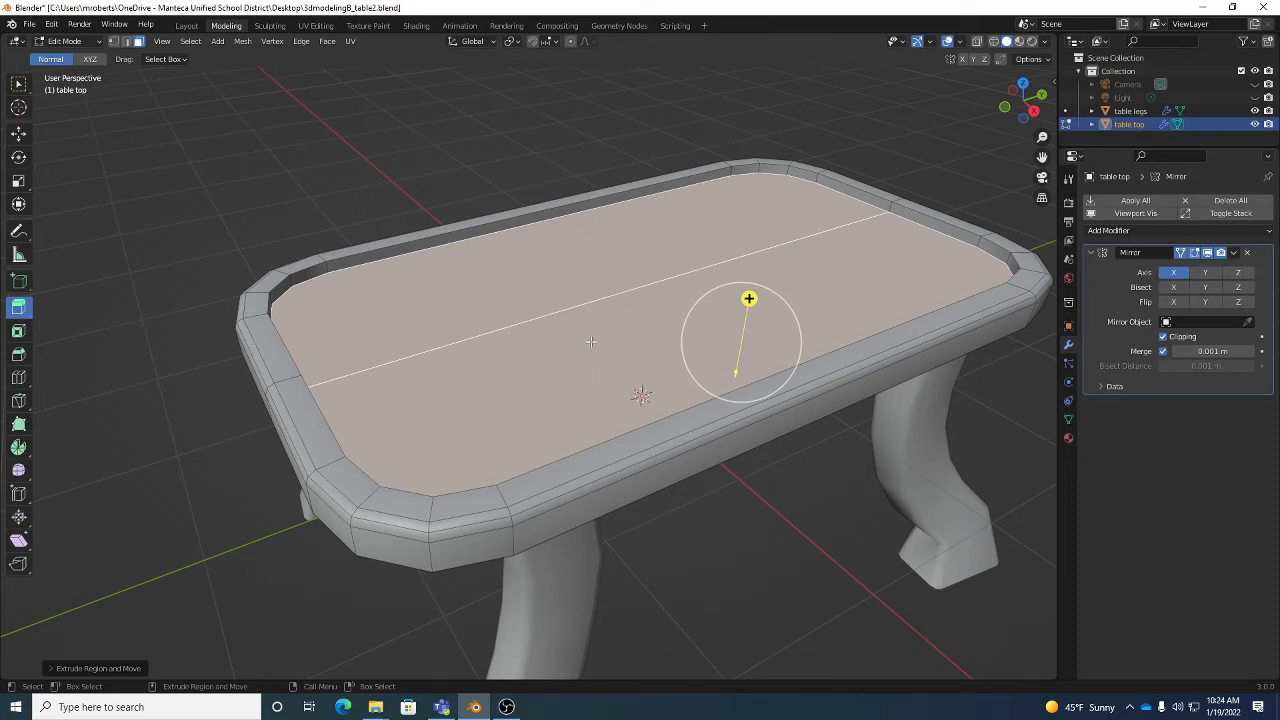
Select the adjoining outer side faces of the table top along one long edge and around its corners.
{"action": "key", "text": "w"}
{"action": "middle_click_drag", "start_coordinate": [680, 358], "coordinate": [710, 358]}
{"action": "scroll", "coordinate": [711, 359], "scroll_direction": "down", "scroll_amount": 2}
{"action": "left_click_drag", "start_coordinate": [711, 359], "coordinate": [693, 338], "text": "alt"}
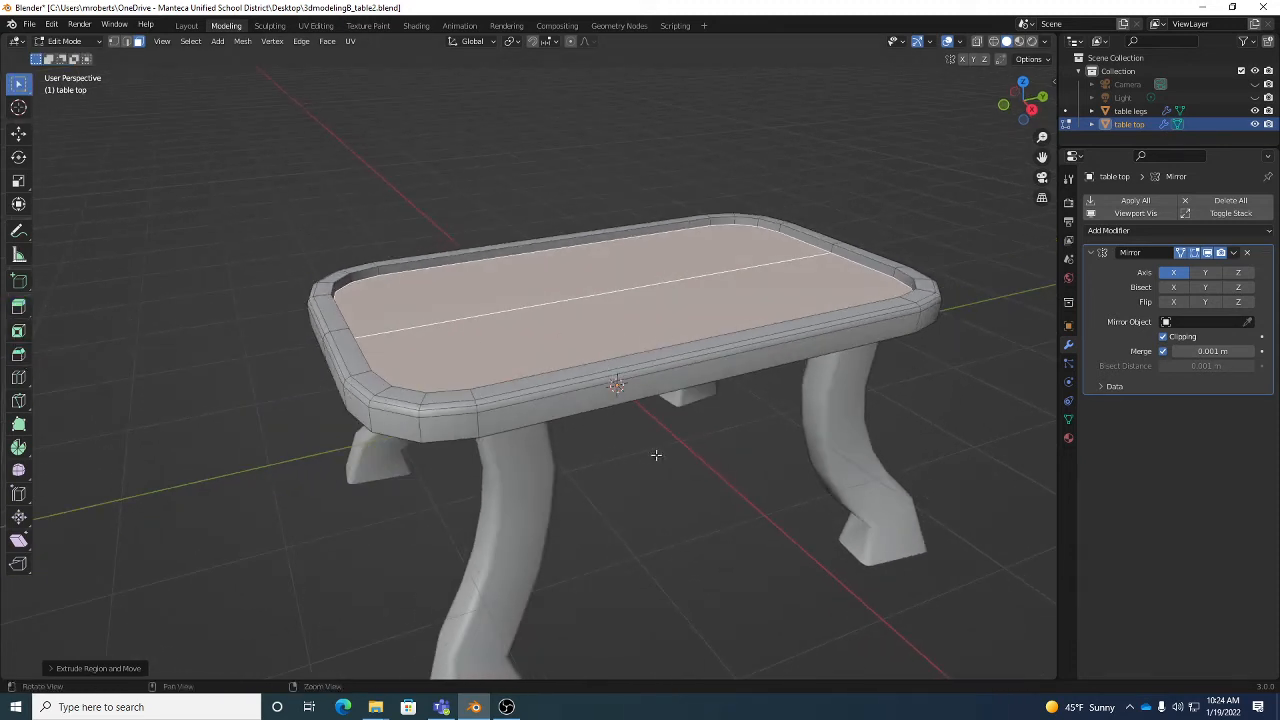
{"action": "left_click_drag", "start_coordinate": [654, 454], "coordinate": [675, 424], "text": "alt"}
{"action": "left_click", "coordinate": [446, 401]}
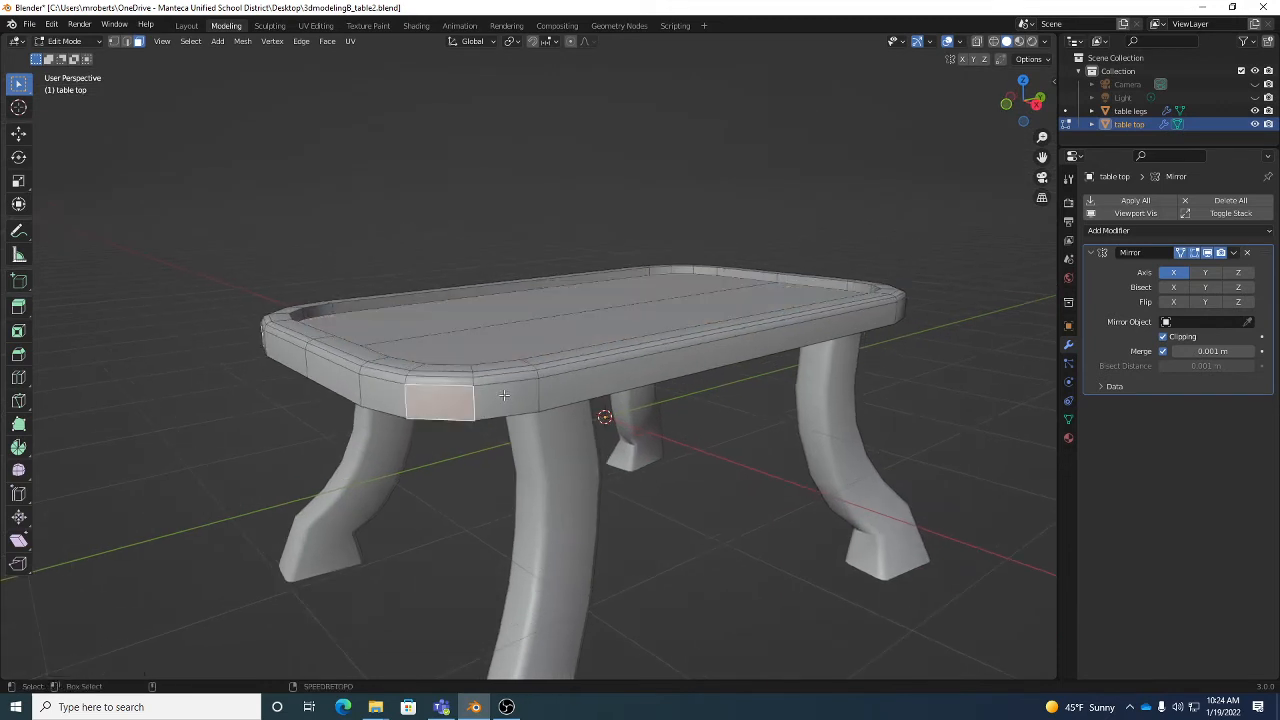
{"action": "left_click", "coordinate": [584, 387], "text": "shift"}
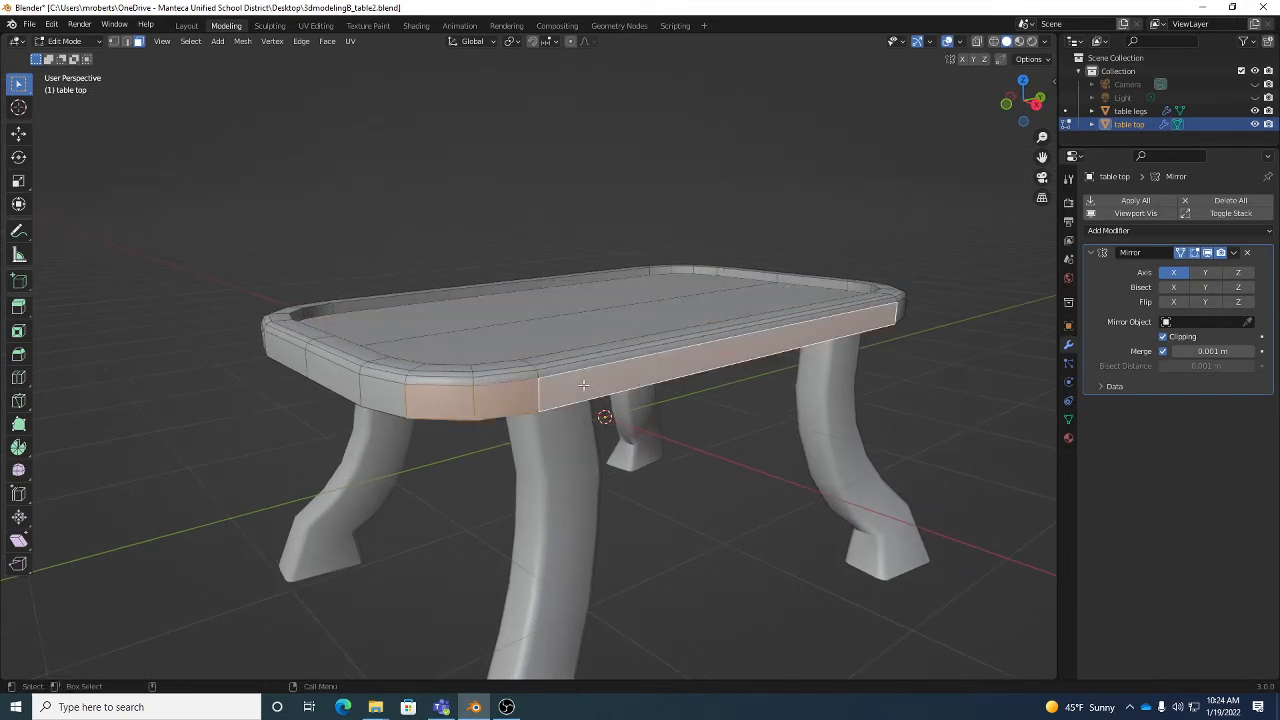
{"action": "left_click", "coordinate": [899, 314], "text": "shift"}
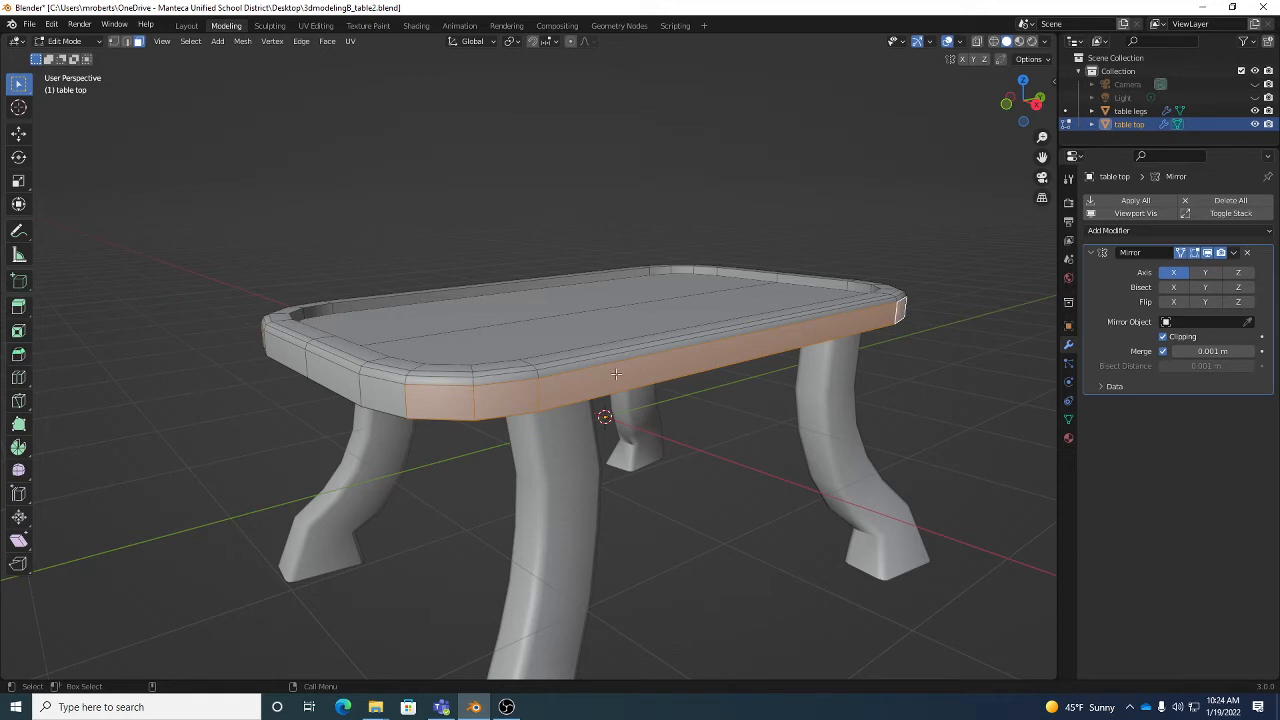
Try a narrow inset on the selected side faces of the table top, check its settings, and undo it.
{"action": "left_click", "coordinate": [15, 332]}
{"action": "left_click_drag", "start_coordinate": [745, 372], "coordinate": [737, 374]}
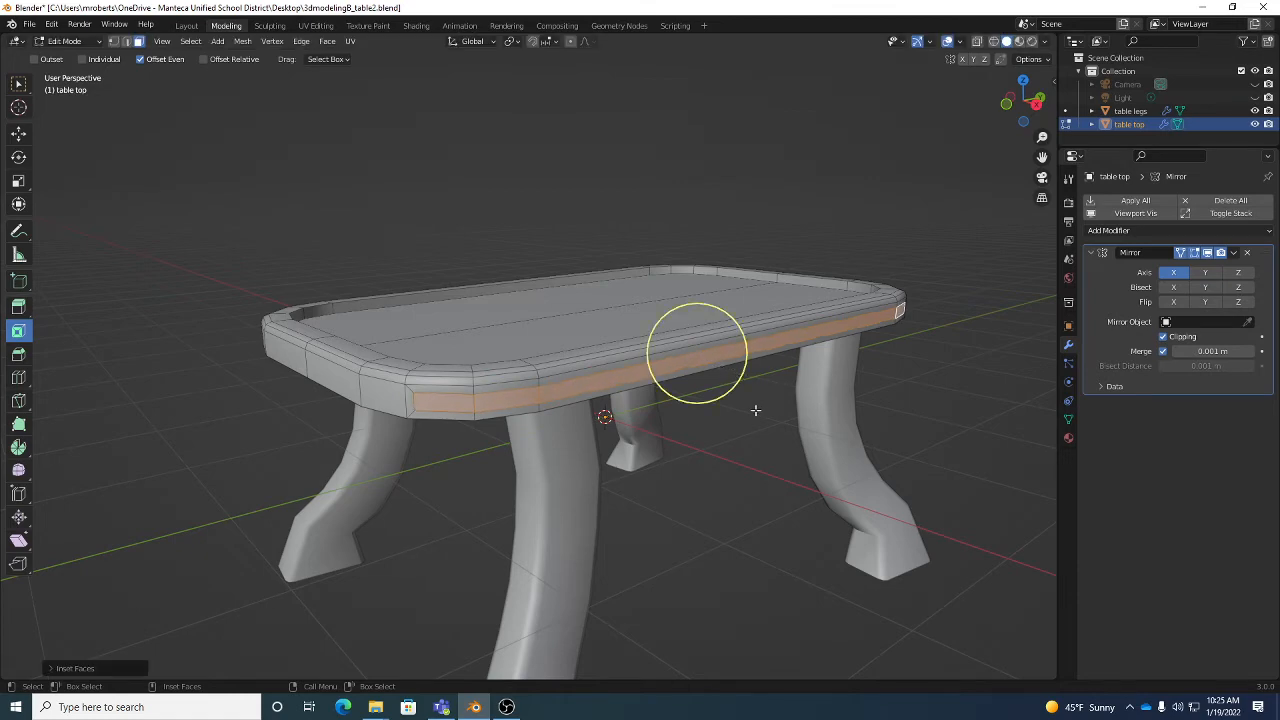
{"action": "middle_click_drag", "start_coordinate": [896, 440], "coordinate": [728, 460]}
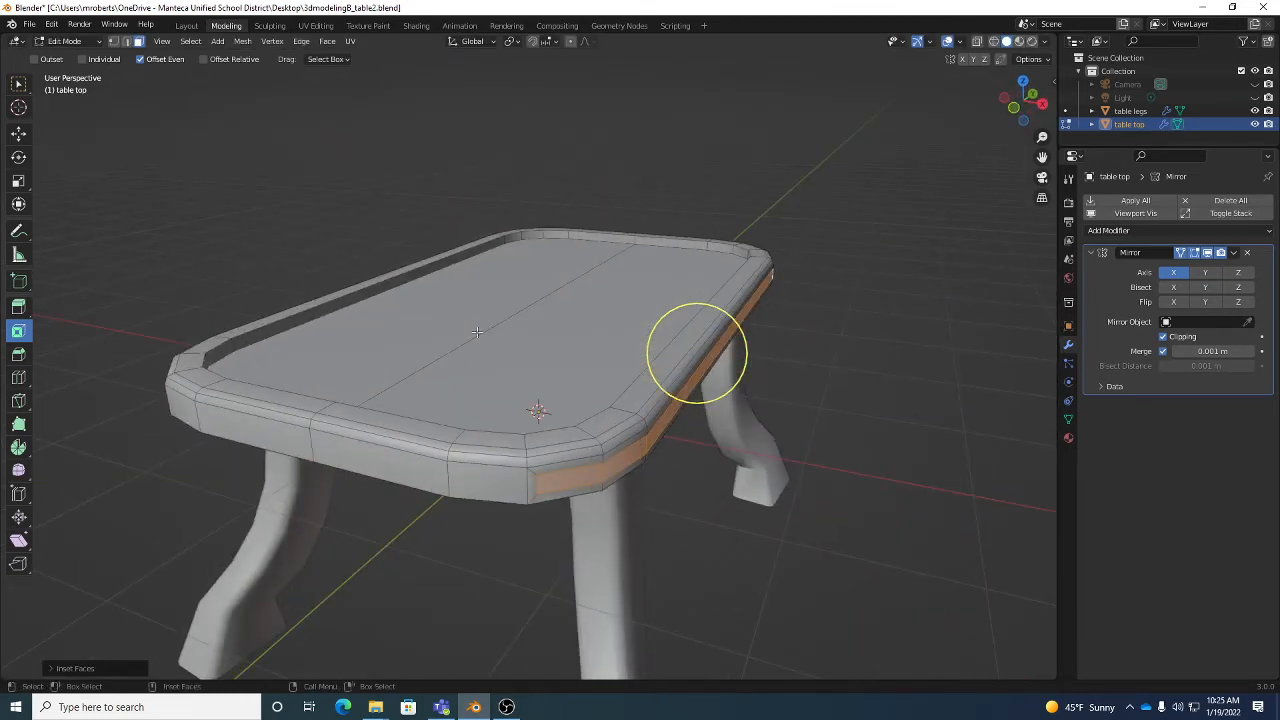
{"action": "left_click", "coordinate": [84, 669]}
{"action": "left_click", "coordinate": [71, 514]}
{"action": "key", "text": "ctrl+z"}
{"action": "key", "text": "ctrl+z"}
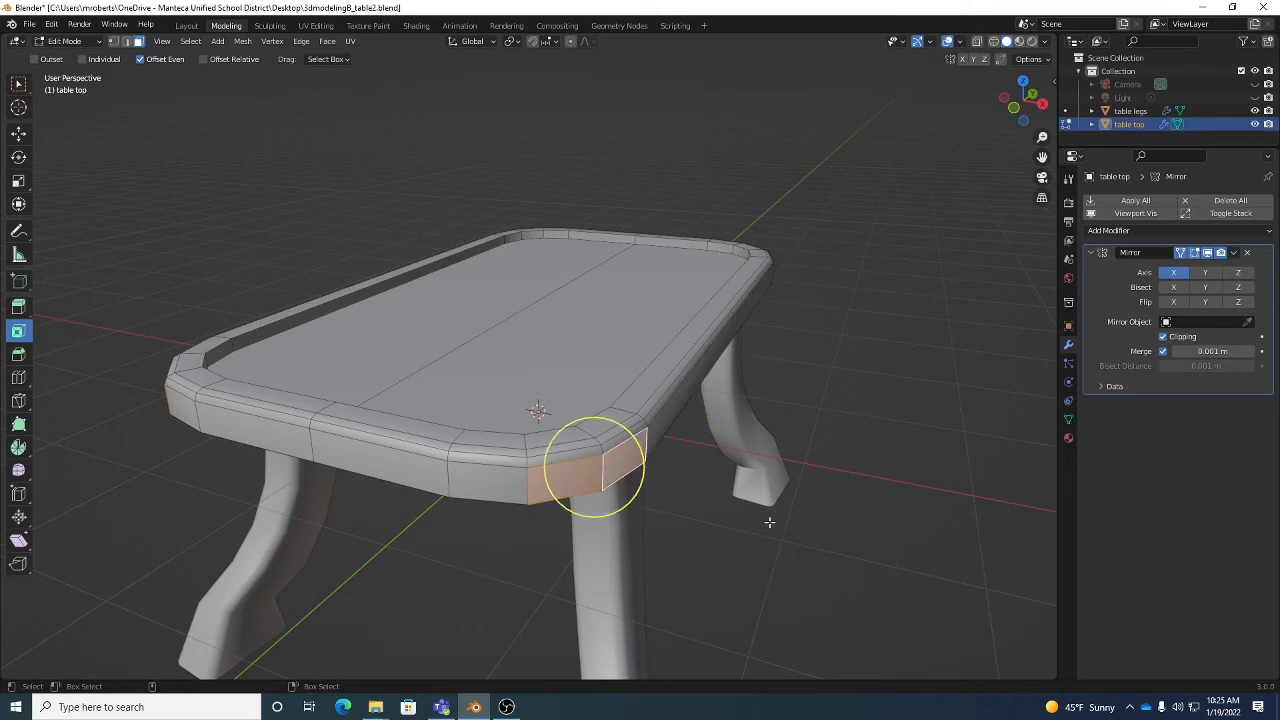
Return to the selection tool, deselect all faces of the table top, and save the file.
{"action": "key", "text": "w"}
{"action": "key", "text": "alt+a"}
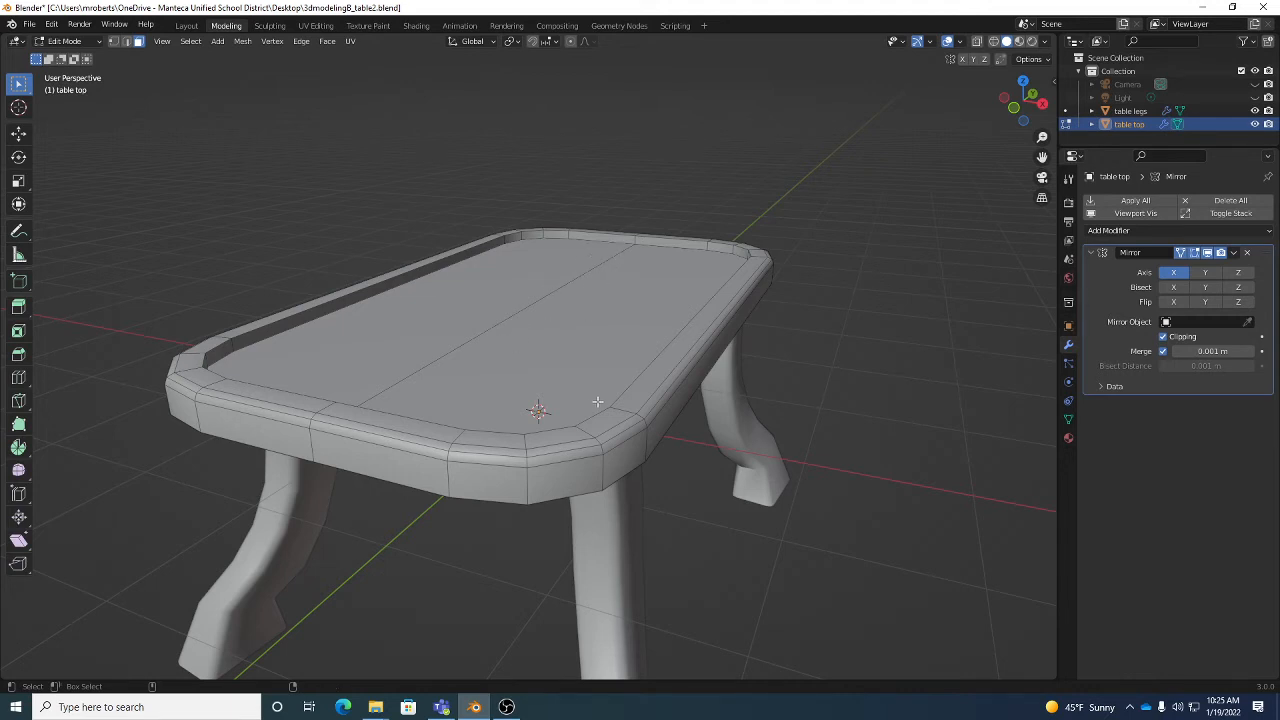
{"action": "key", "text": "ctrl+s"}
{"action": "middle_click_drag", "start_coordinate": [628, 426], "coordinate": [661, 396]}
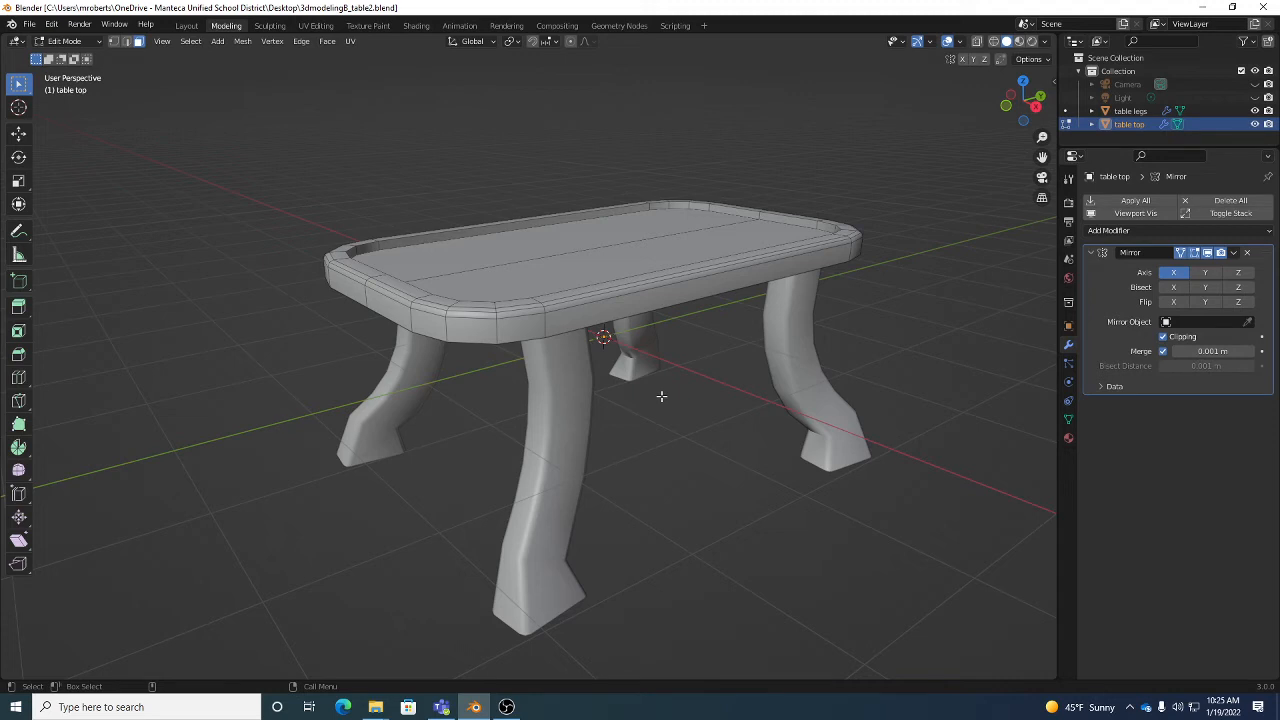
Switch the table top back to Object Mode and add a new cube mesh to the scene.
{"action": "key", "text": "Tab"}
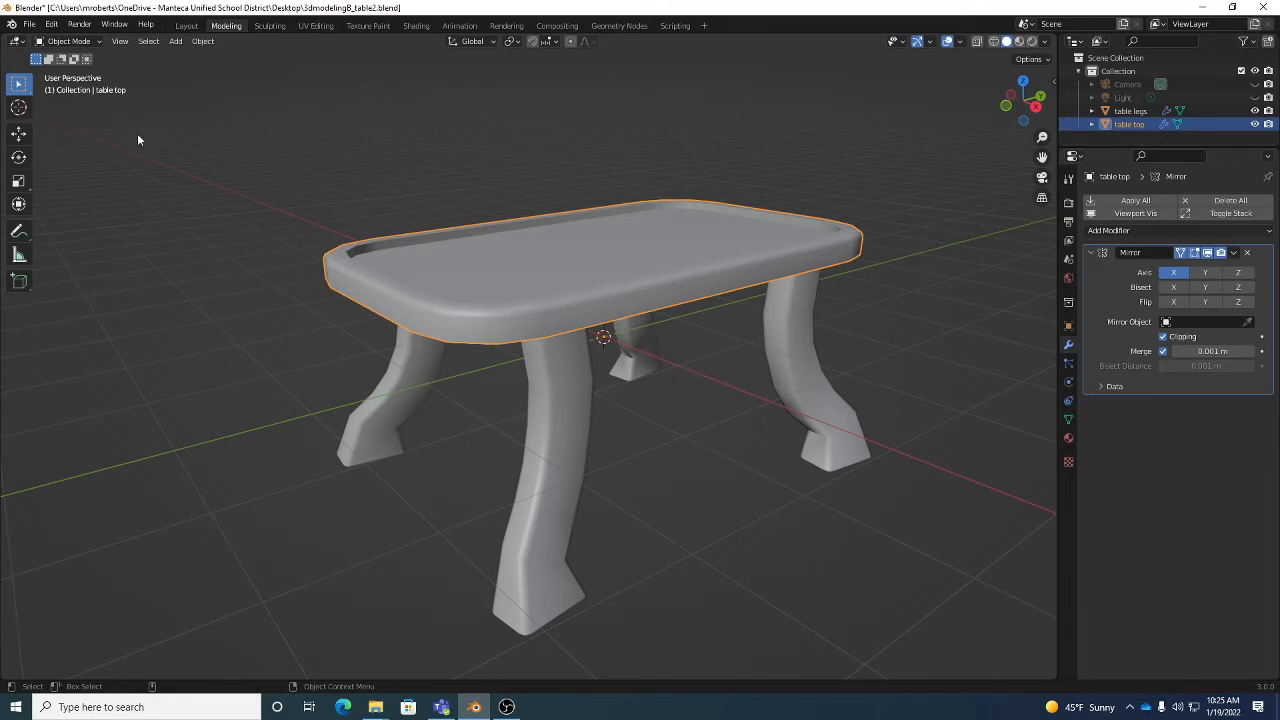
{"action": "left_click", "coordinate": [90, 41]}
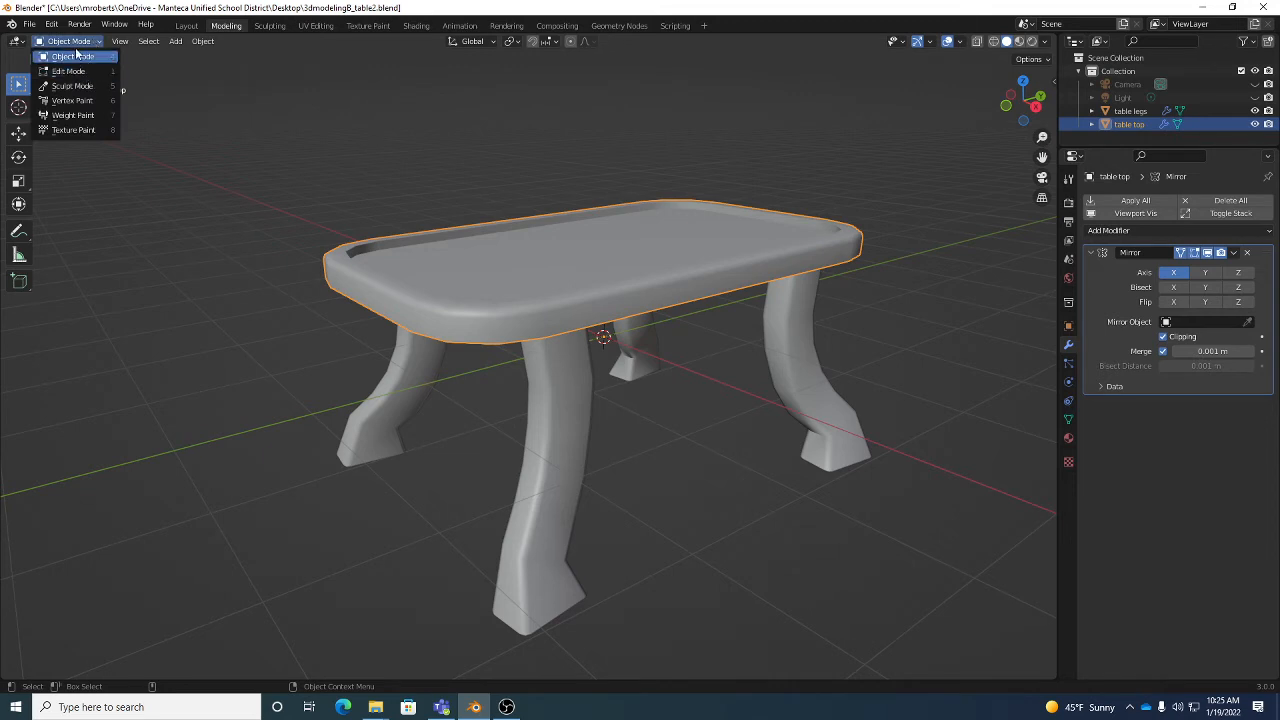
{"action": "left_click", "coordinate": [79, 56]}
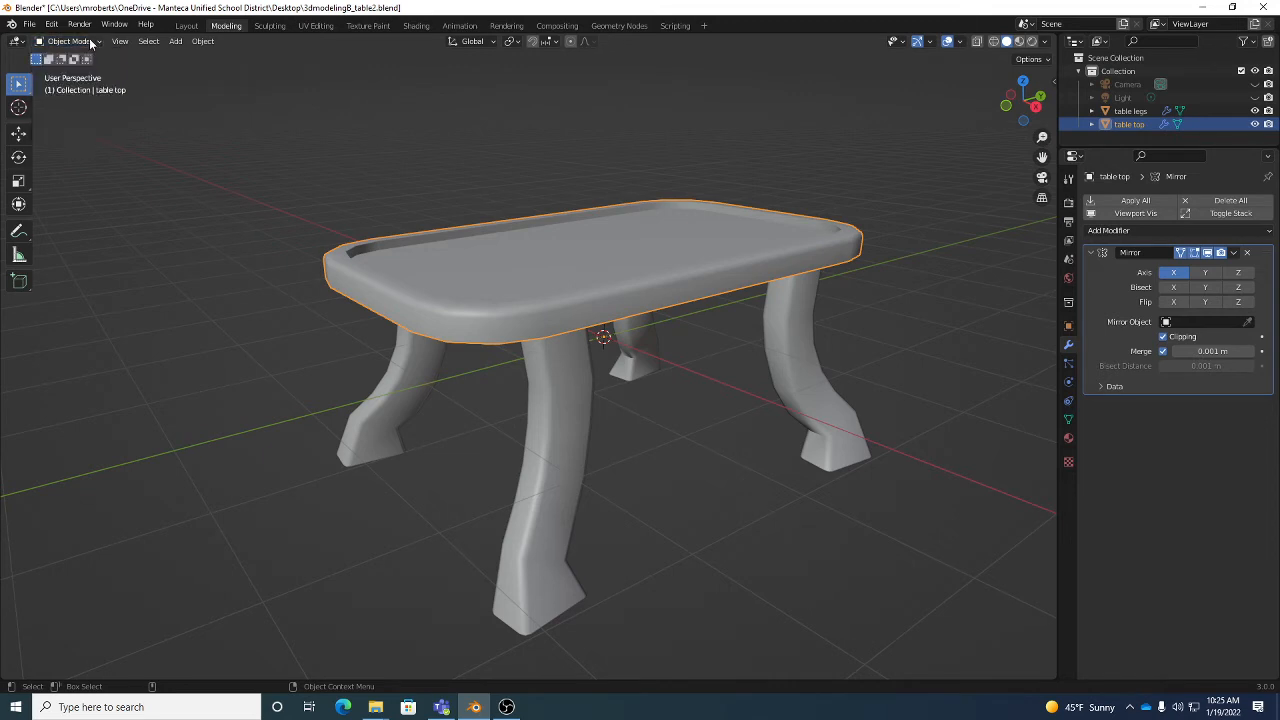
{"action": "left_click", "coordinate": [176, 41]}
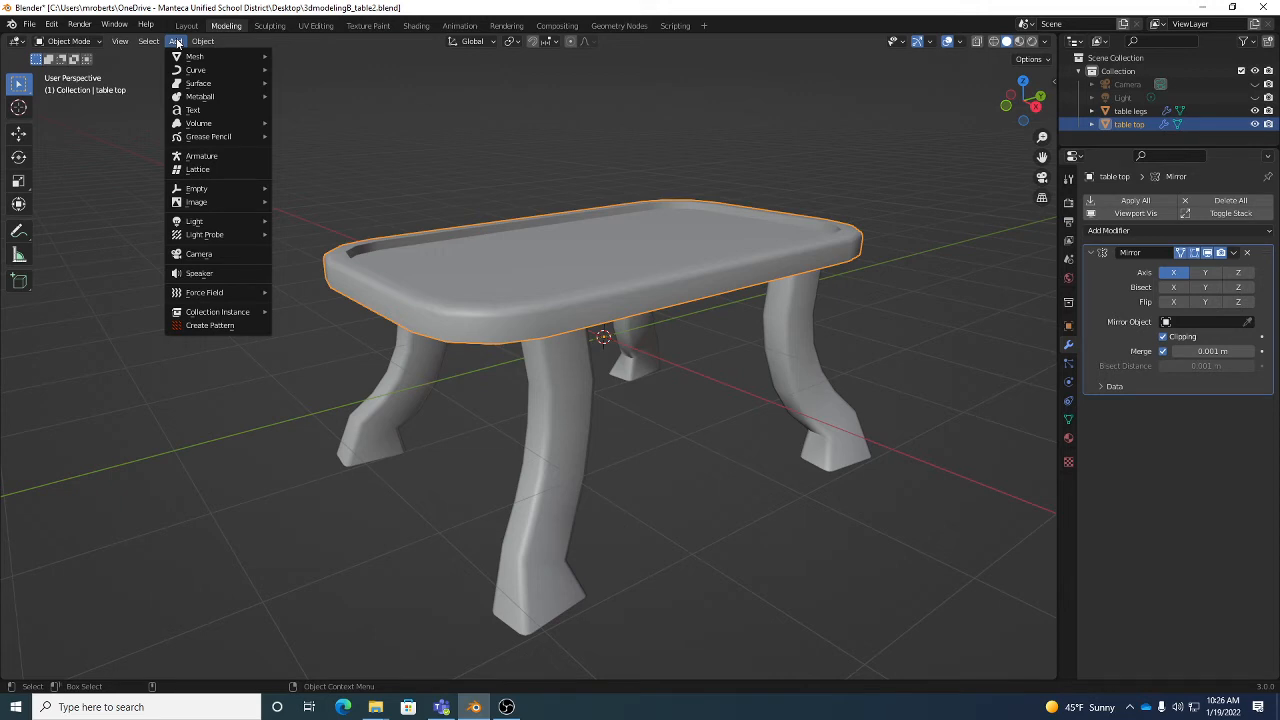
{"action": "mouse_move", "coordinate": [188, 60]}
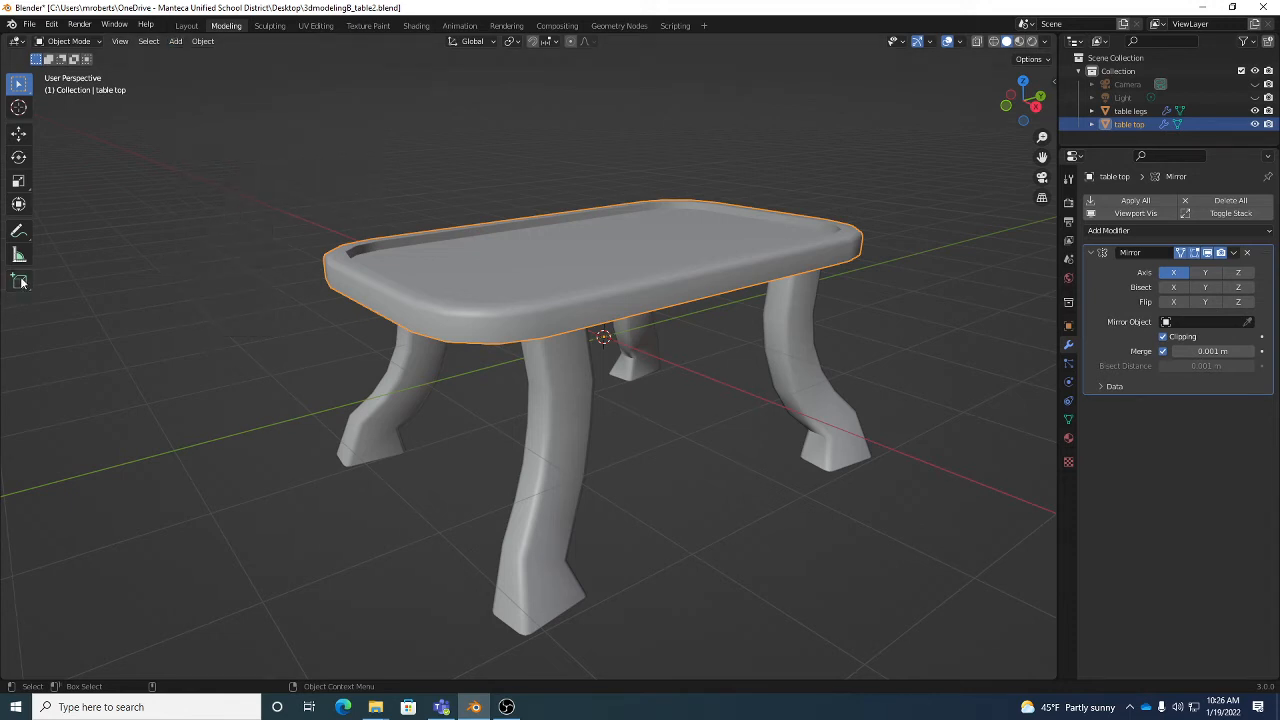
{"action": "left_click", "coordinate": [181, 40]}
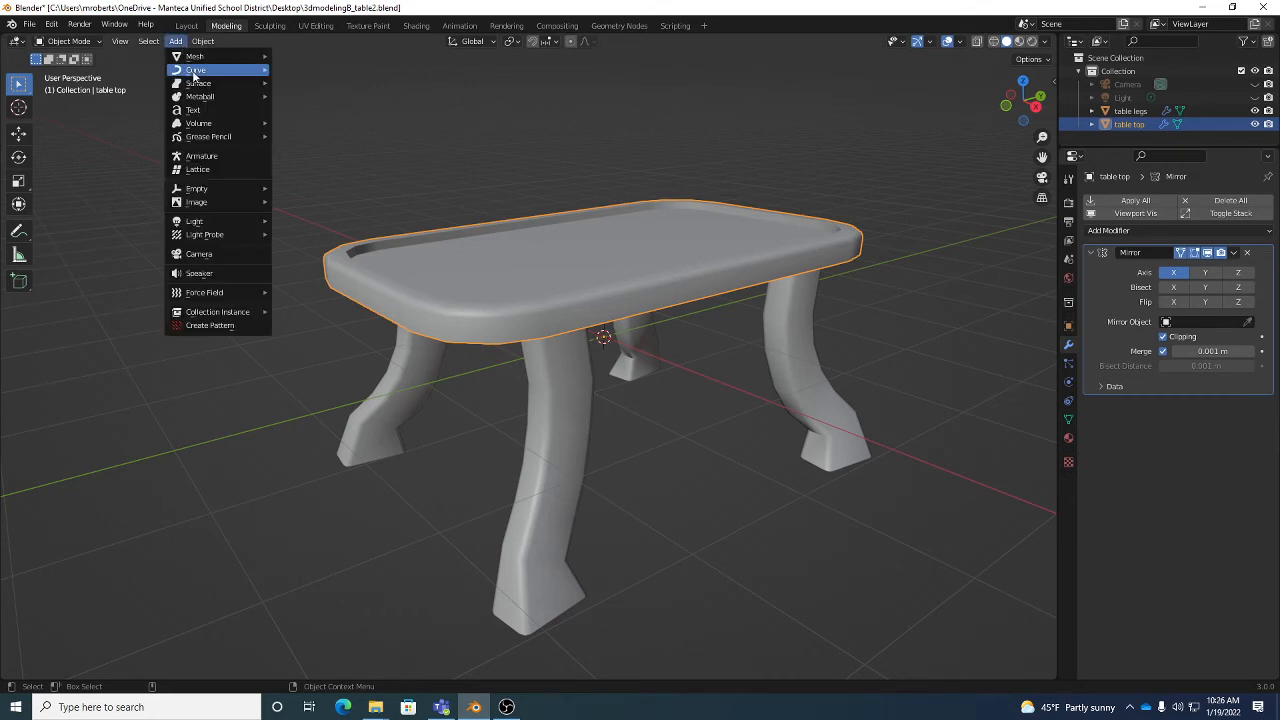
{"action": "mouse_move", "coordinate": [198, 67]}
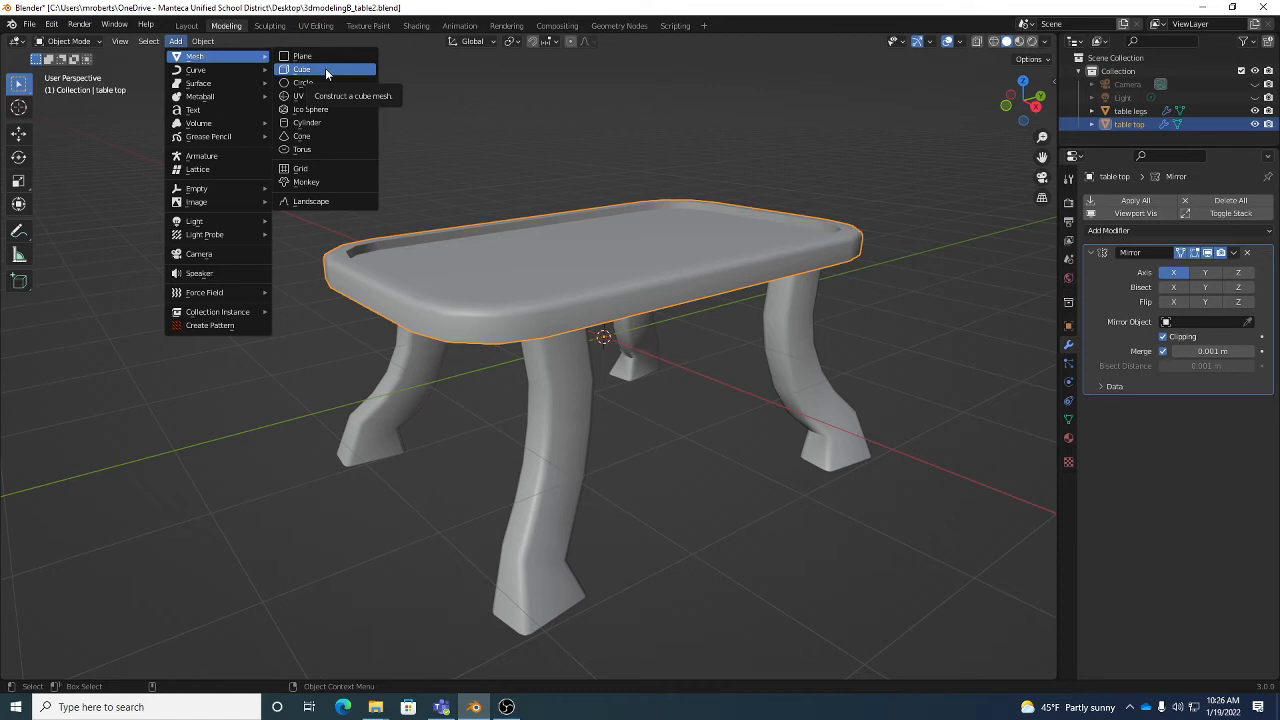
{"action": "left_click", "coordinate": [326, 70]}
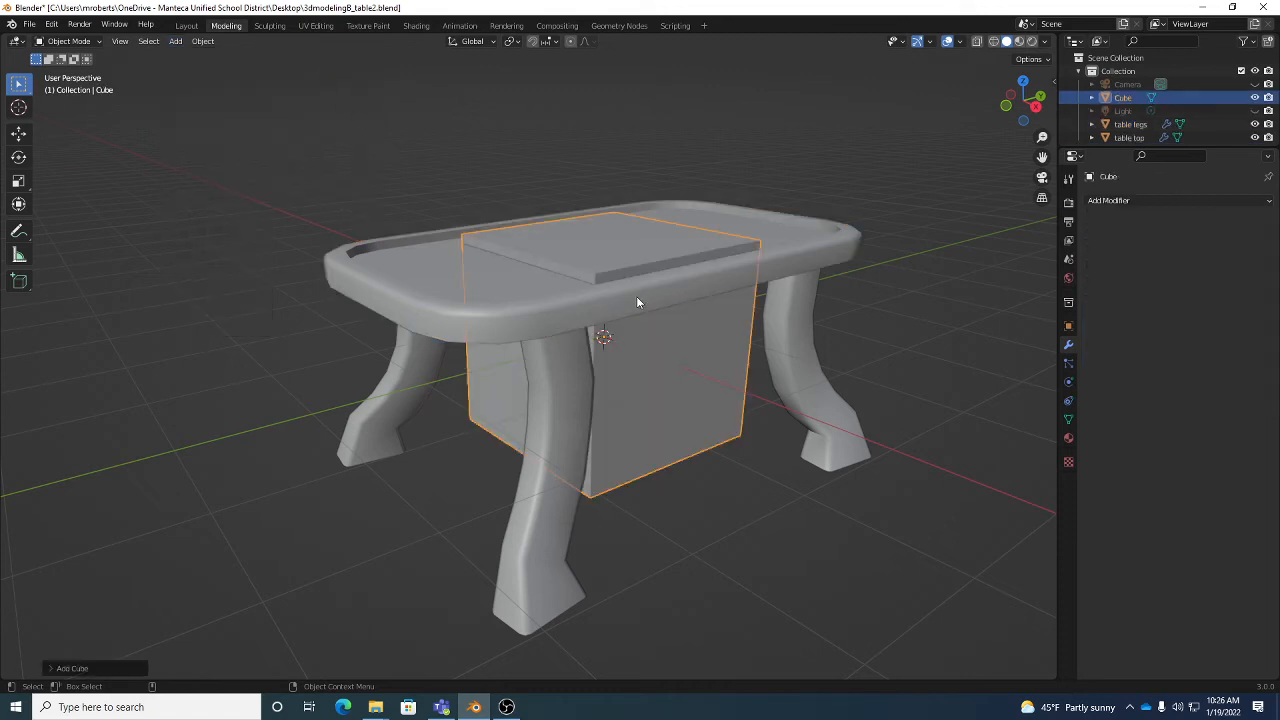
Enter Edit Mode on the newly added cube.
{"action": "middle_click_drag", "start_coordinate": [637, 300], "coordinate": [691, 244]}
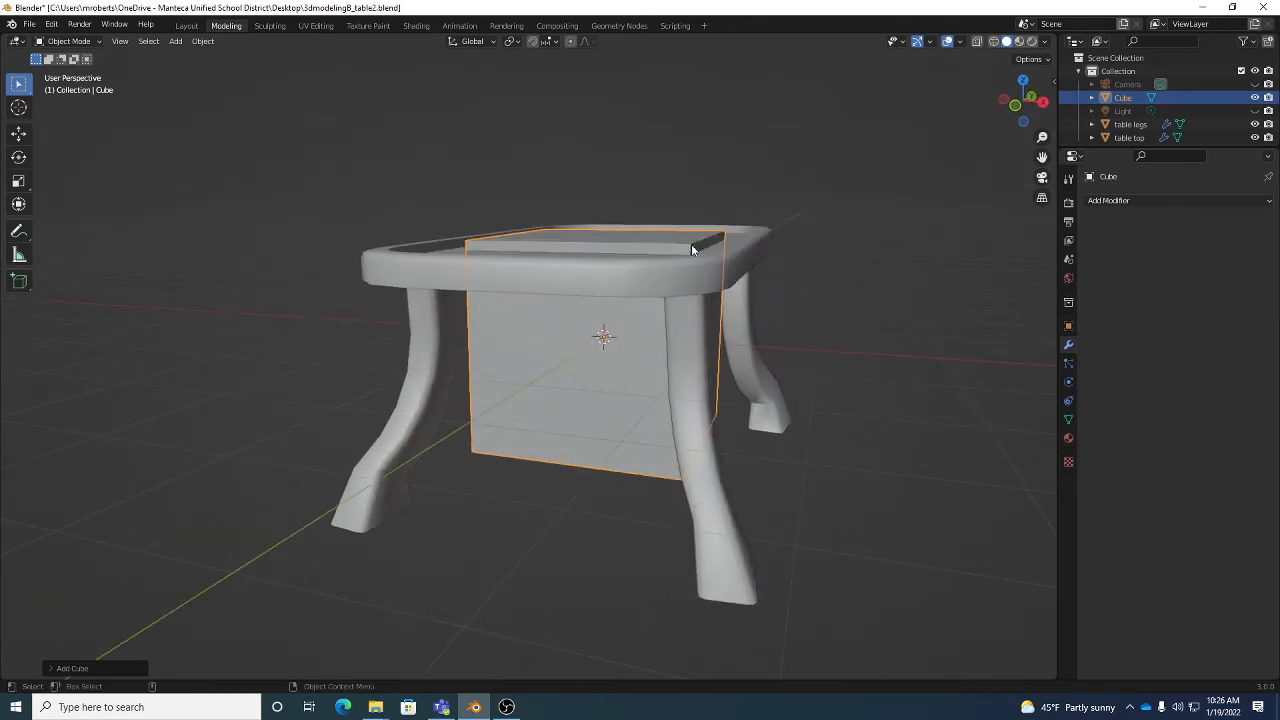
{"action": "middle_click_drag", "start_coordinate": [620, 323], "coordinate": [630, 332]}
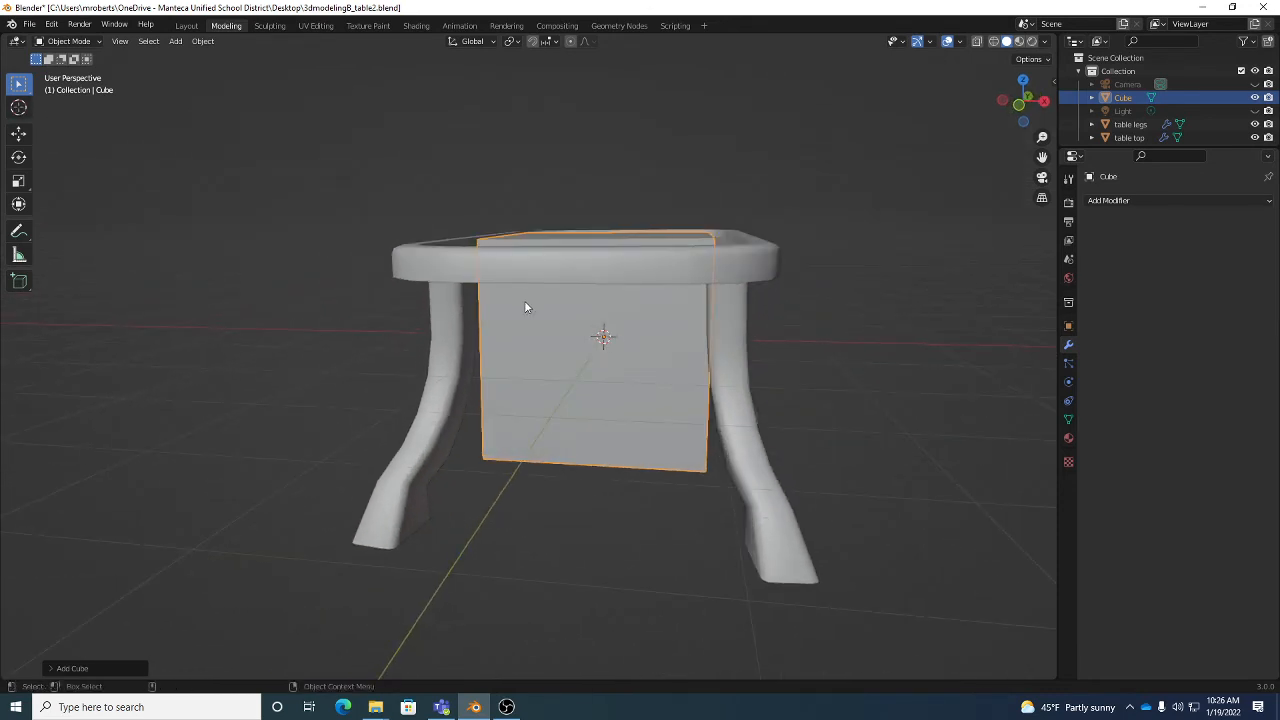
{"action": "middle_click_drag", "start_coordinate": [634, 363], "coordinate": [676, 362]}
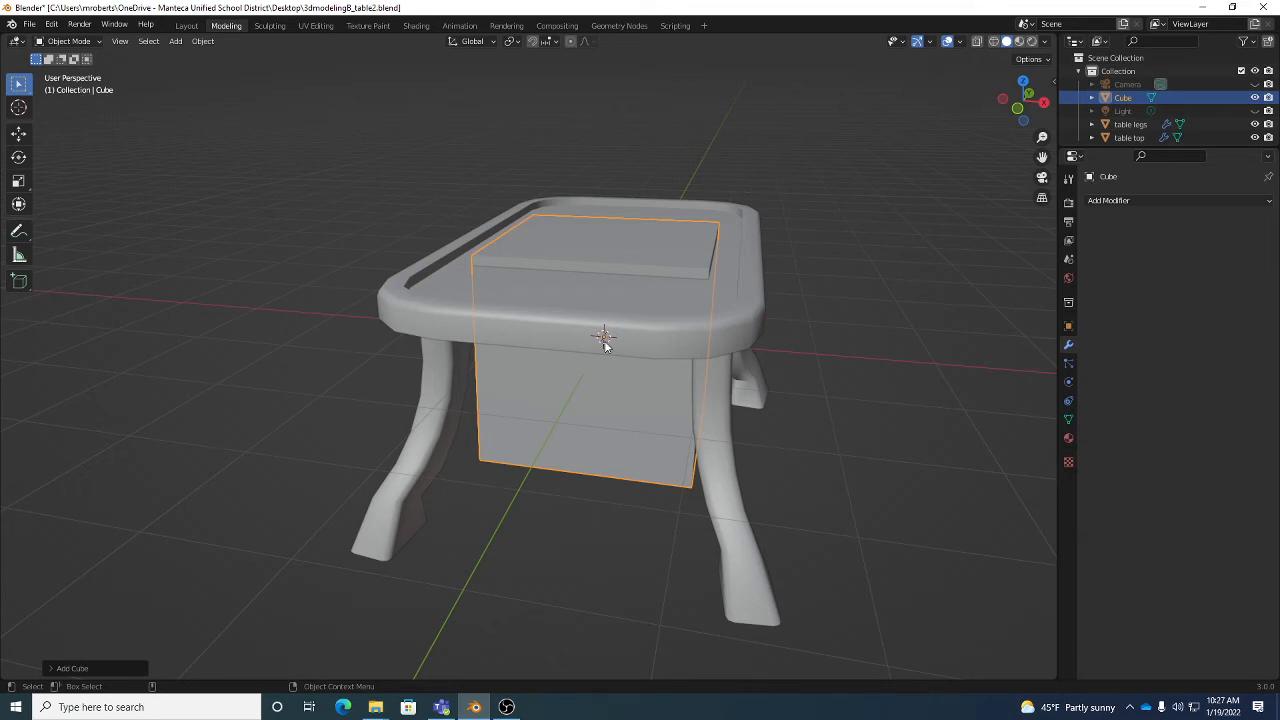
{"action": "left_click", "coordinate": [176, 41]}
{"action": "mouse_move", "coordinate": [190, 72]}
{"action": "middle_click_drag", "start_coordinate": [635, 268], "coordinate": [603, 309]}
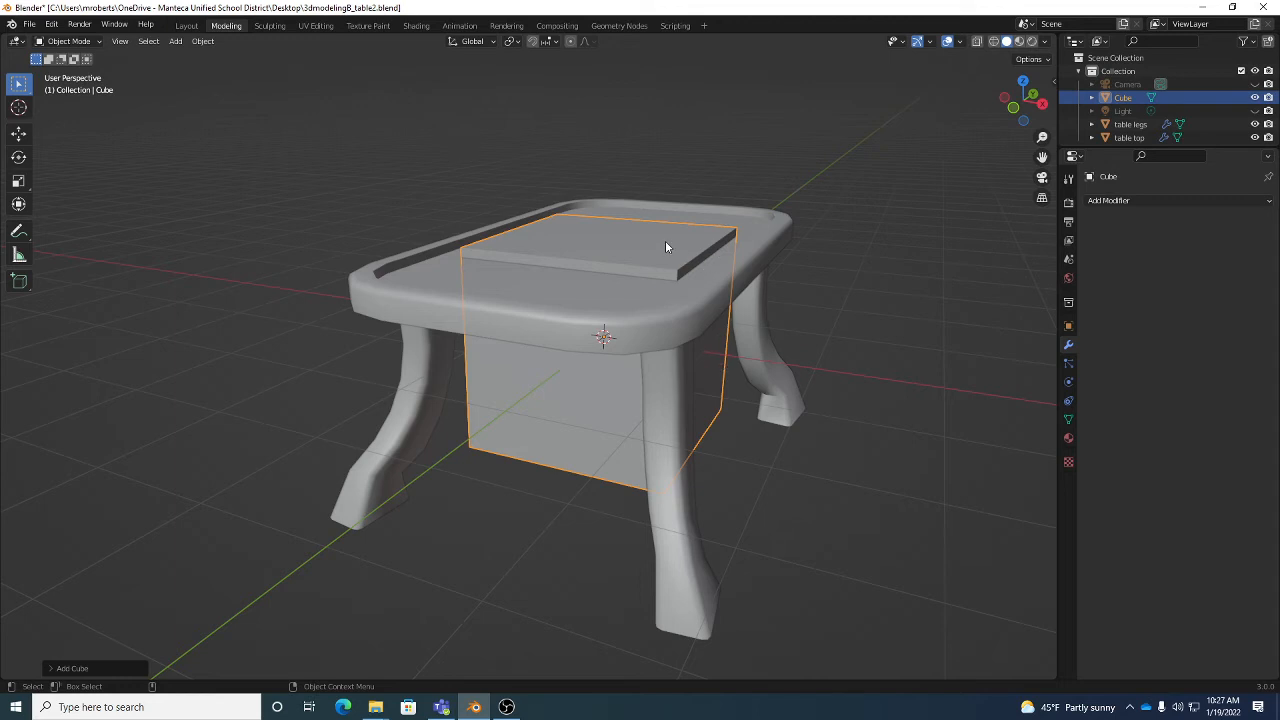
{"action": "key", "text": "Tab"}
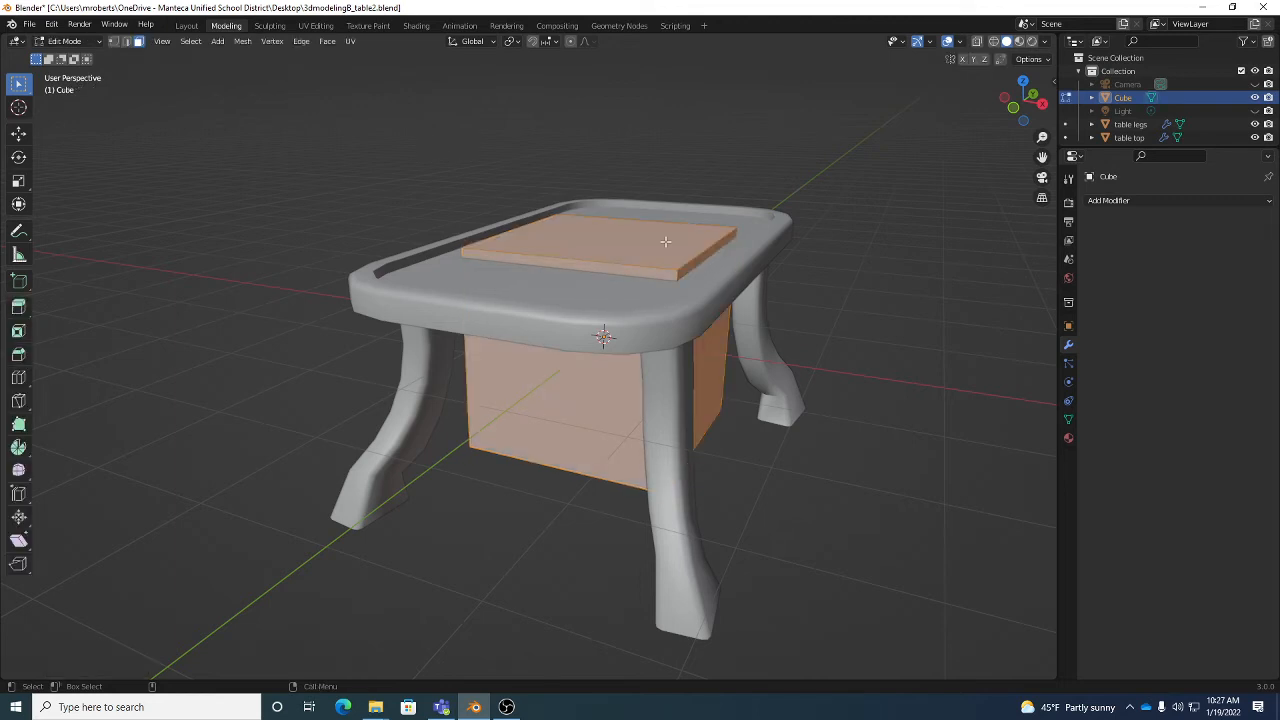
{"action": "left_click", "coordinate": [85, 42]}
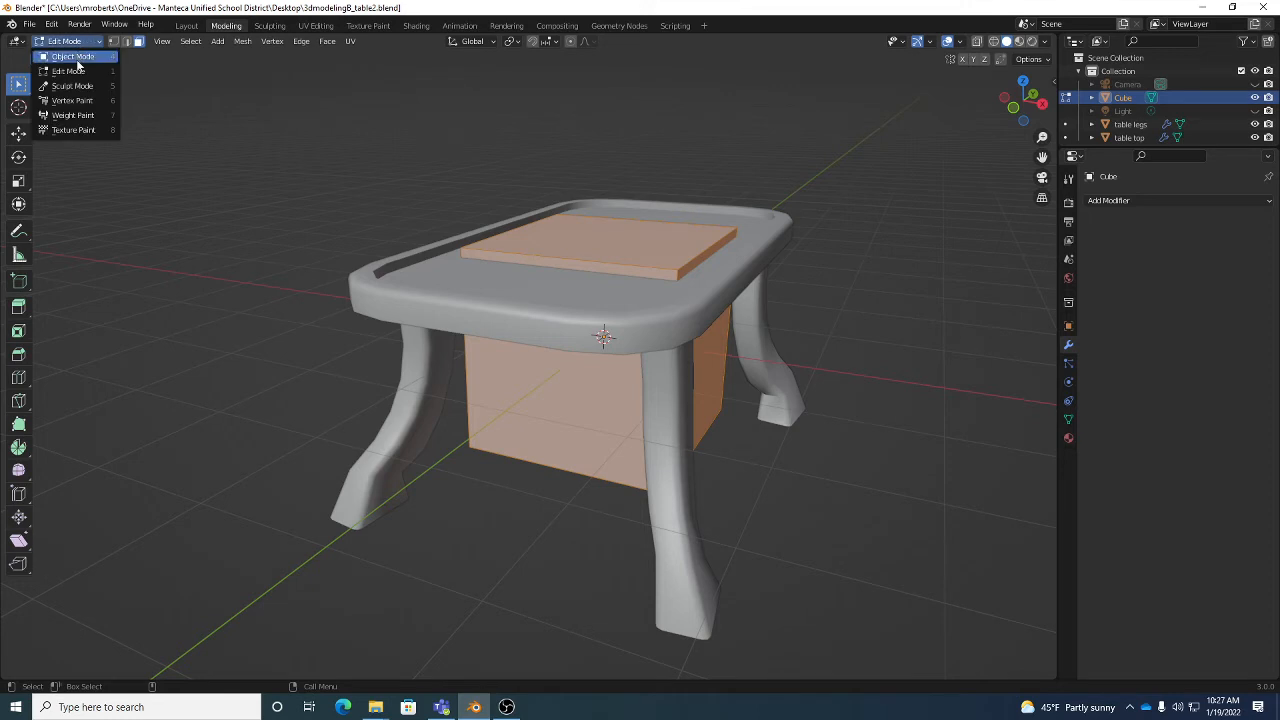
{"action": "left_click", "coordinate": [81, 75]}
{"action": "left_click", "coordinate": [115, 42]}
{"action": "left_click", "coordinate": [128, 42]}
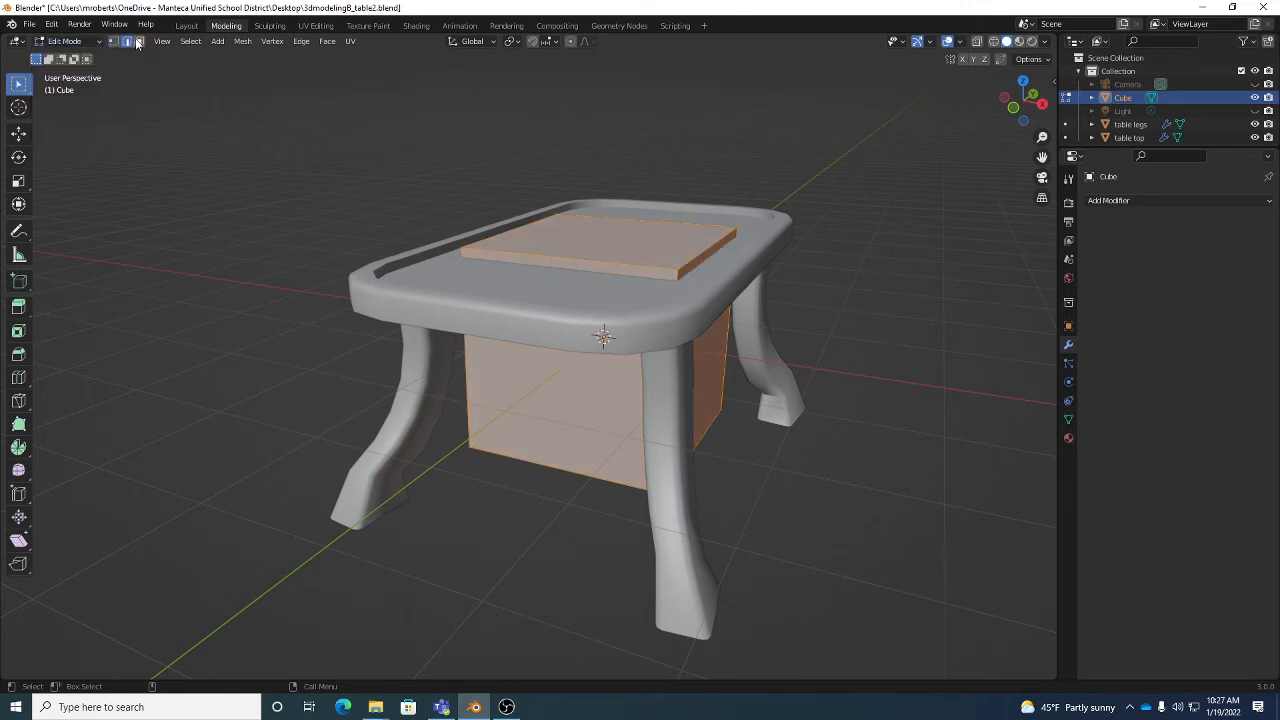
{"action": "left_click", "coordinate": [141, 42]}
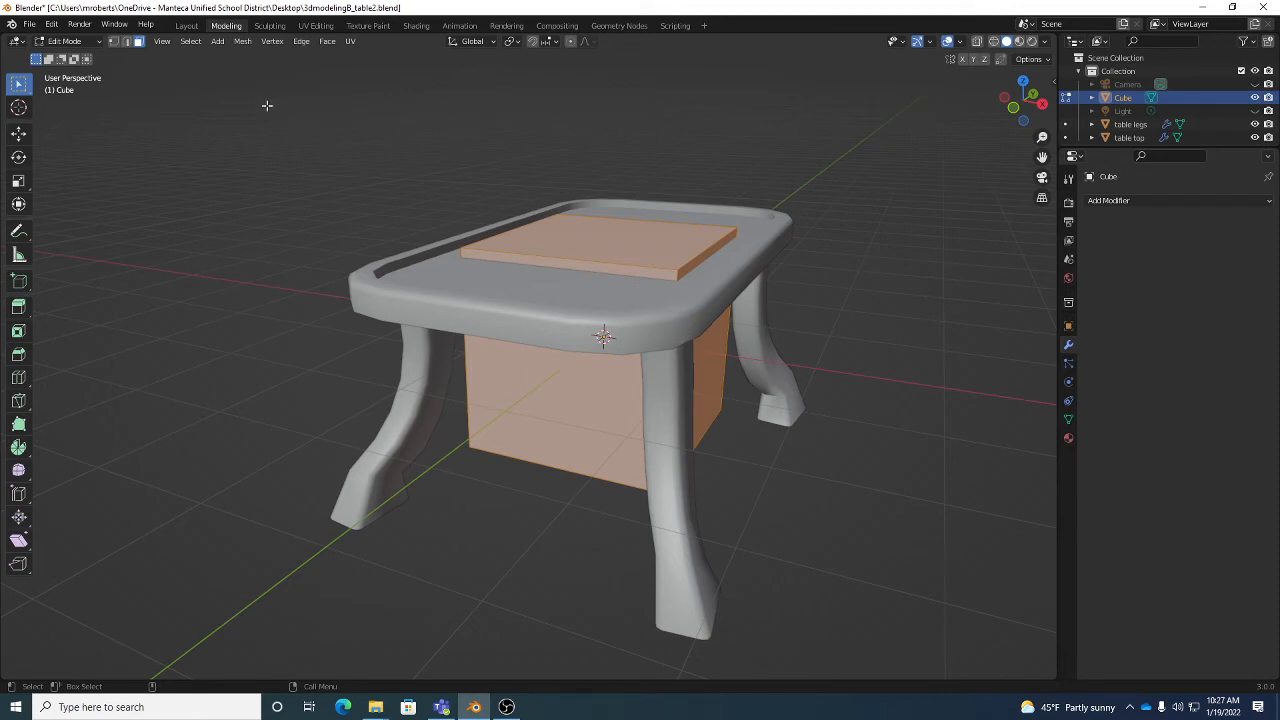
{"action": "left_click", "coordinate": [192, 44]}
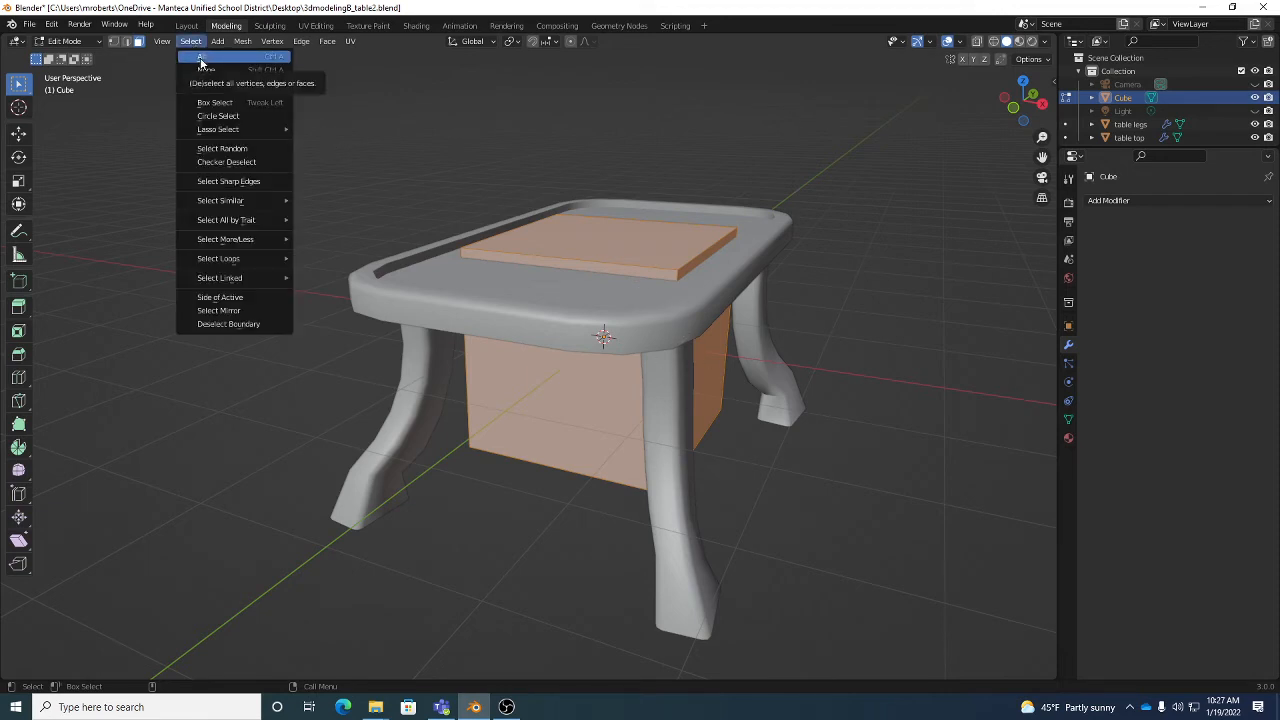
{"action": "mouse_move", "coordinate": [214, 279]}
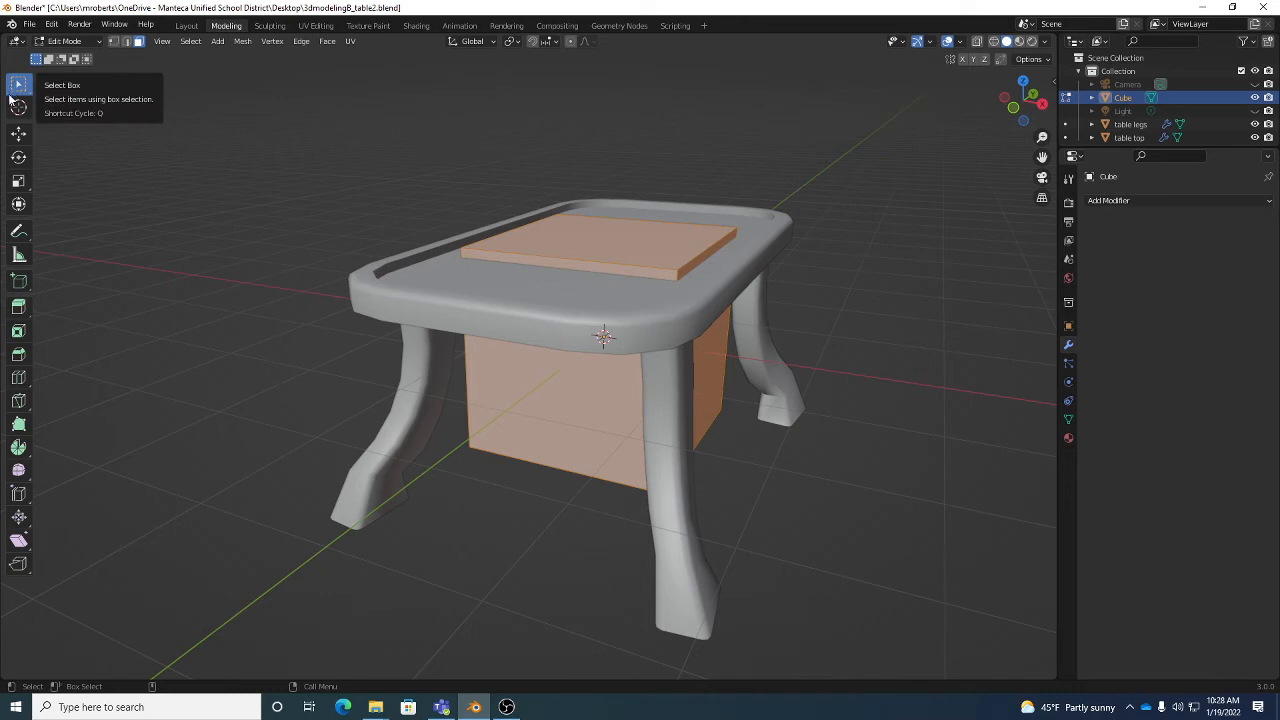
Move the selected cube along X until it sits partly outside the table's long side.
{"action": "left_click", "coordinate": [16, 136]}
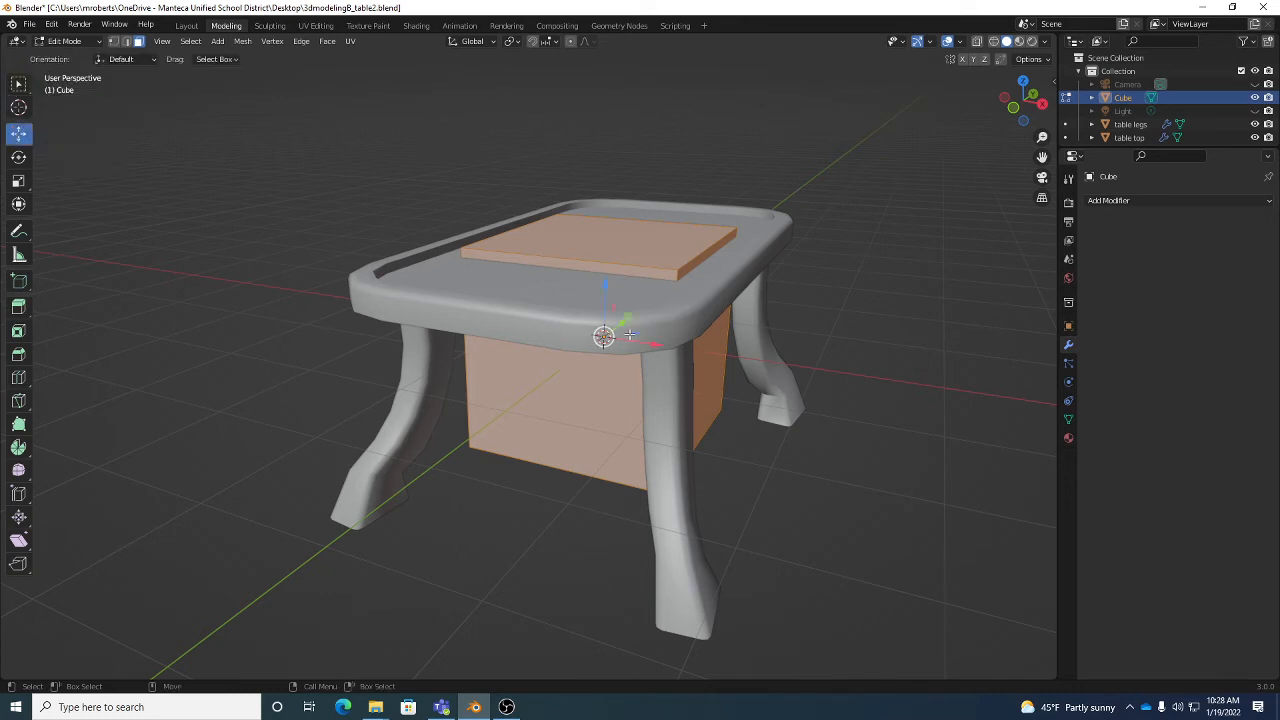
{"action": "middle_click_drag", "start_coordinate": [655, 345], "coordinate": [671, 350]}
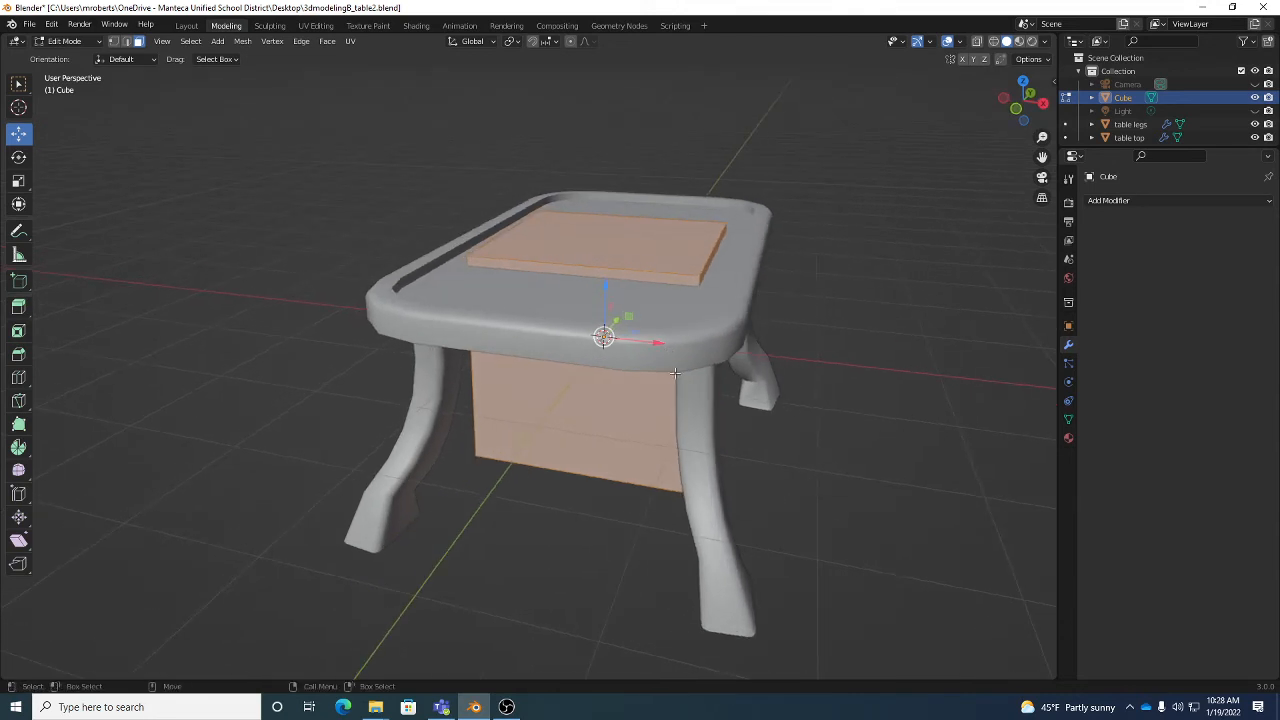
{"action": "middle_click_drag", "start_coordinate": [607, 289], "coordinate": [649, 346]}
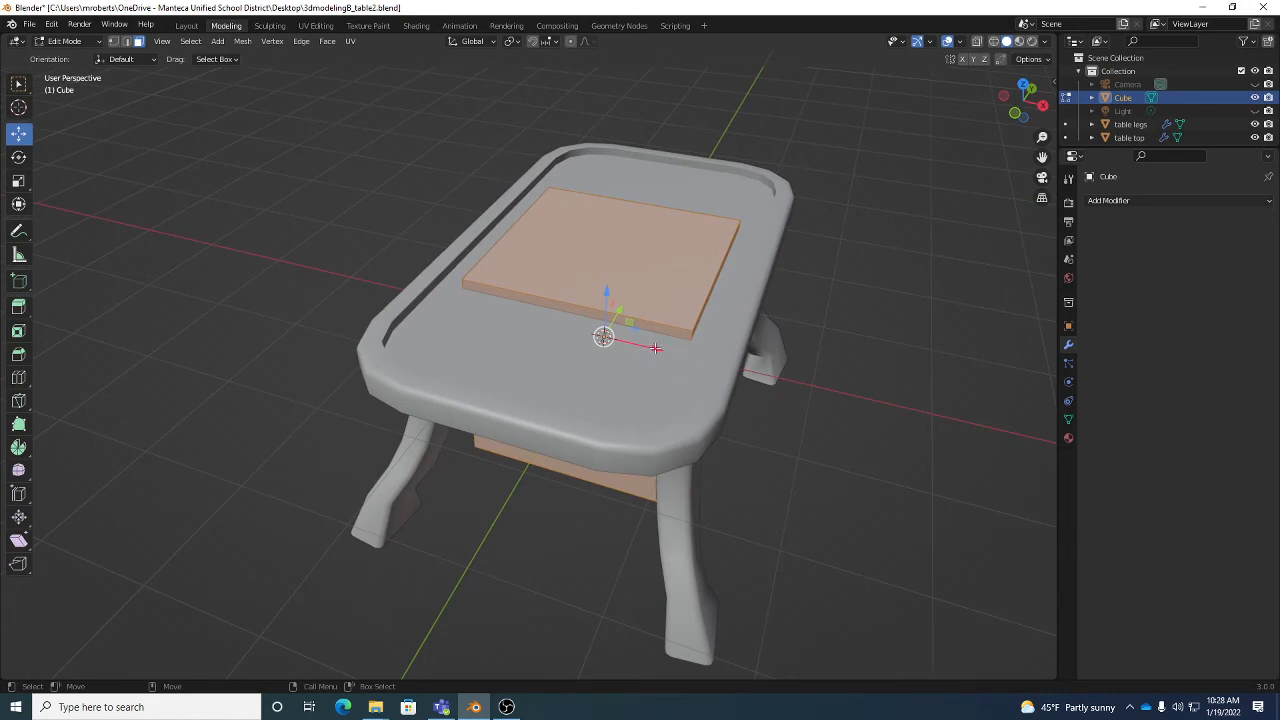
{"action": "left_click_drag", "start_coordinate": [650, 358], "coordinate": [788, 363]}
{"action": "middle_click_drag", "start_coordinate": [788, 363], "coordinate": [619, 362]}
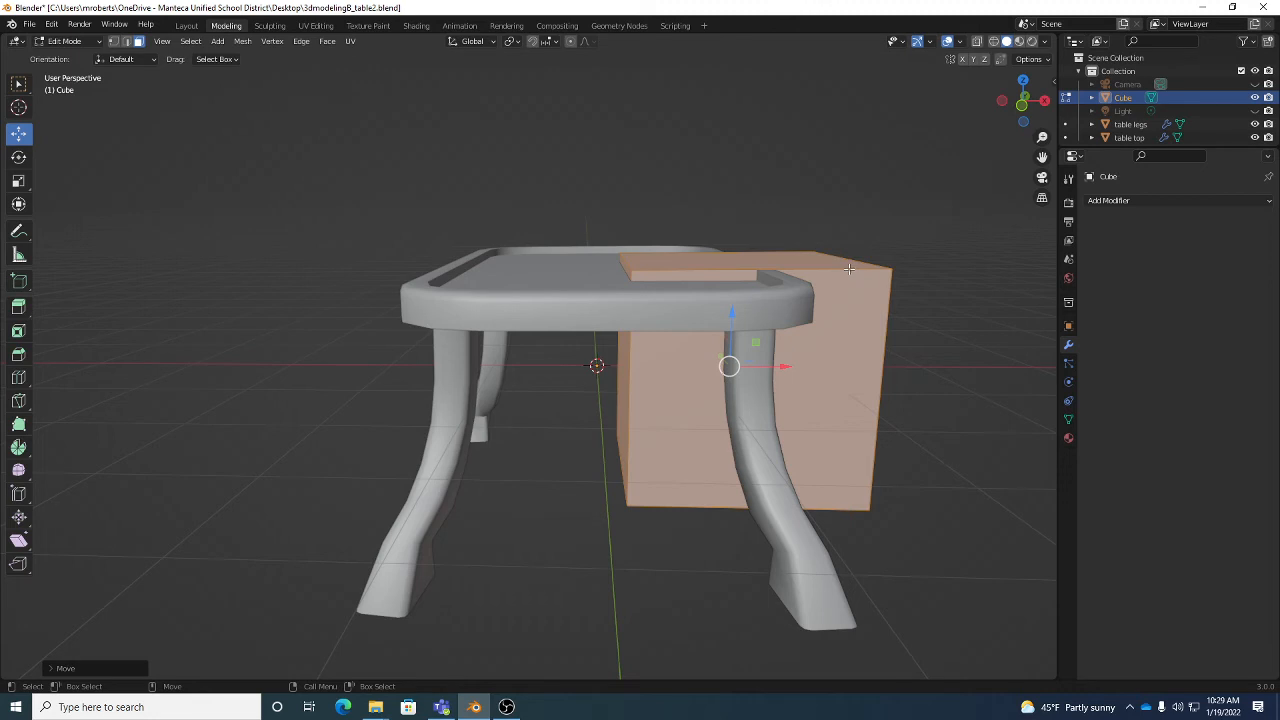
Scale the cube down uniformly to about 0.38, and again to about 0.72 of that size.
{"action": "key", "text": "r"}
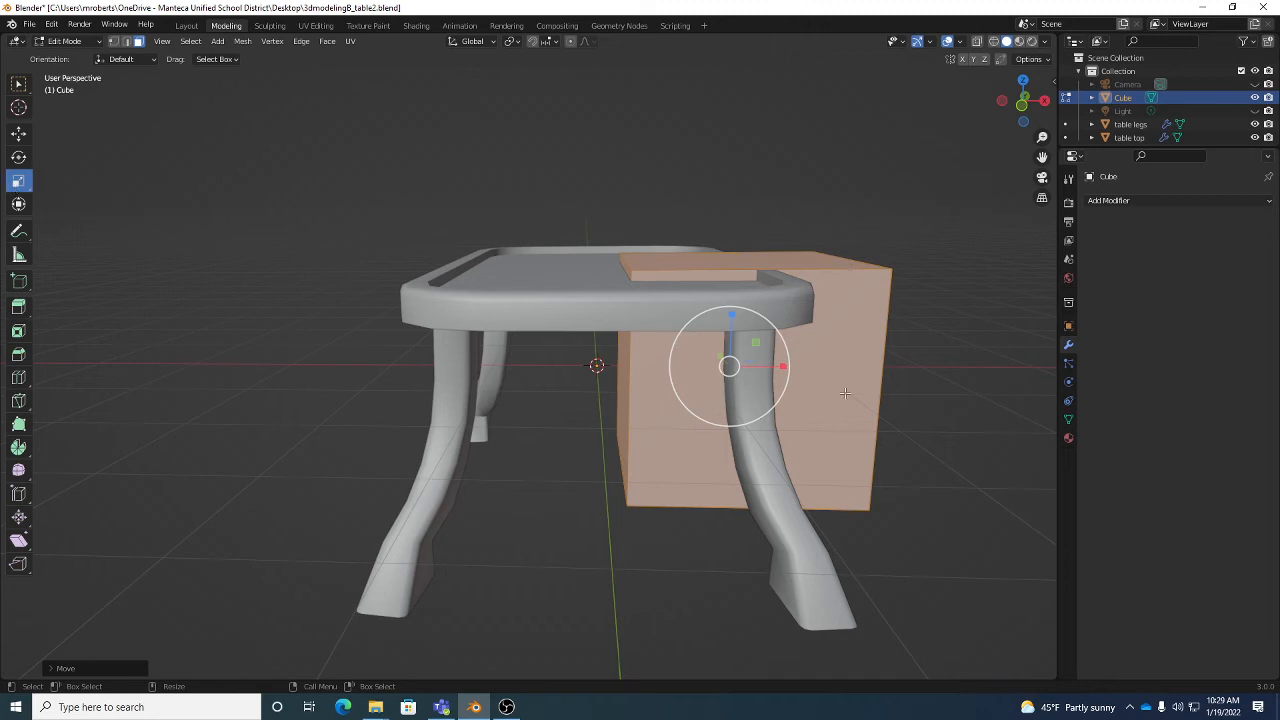
{"action": "middle_click_drag", "start_coordinate": [846, 394], "coordinate": [800, 399]}
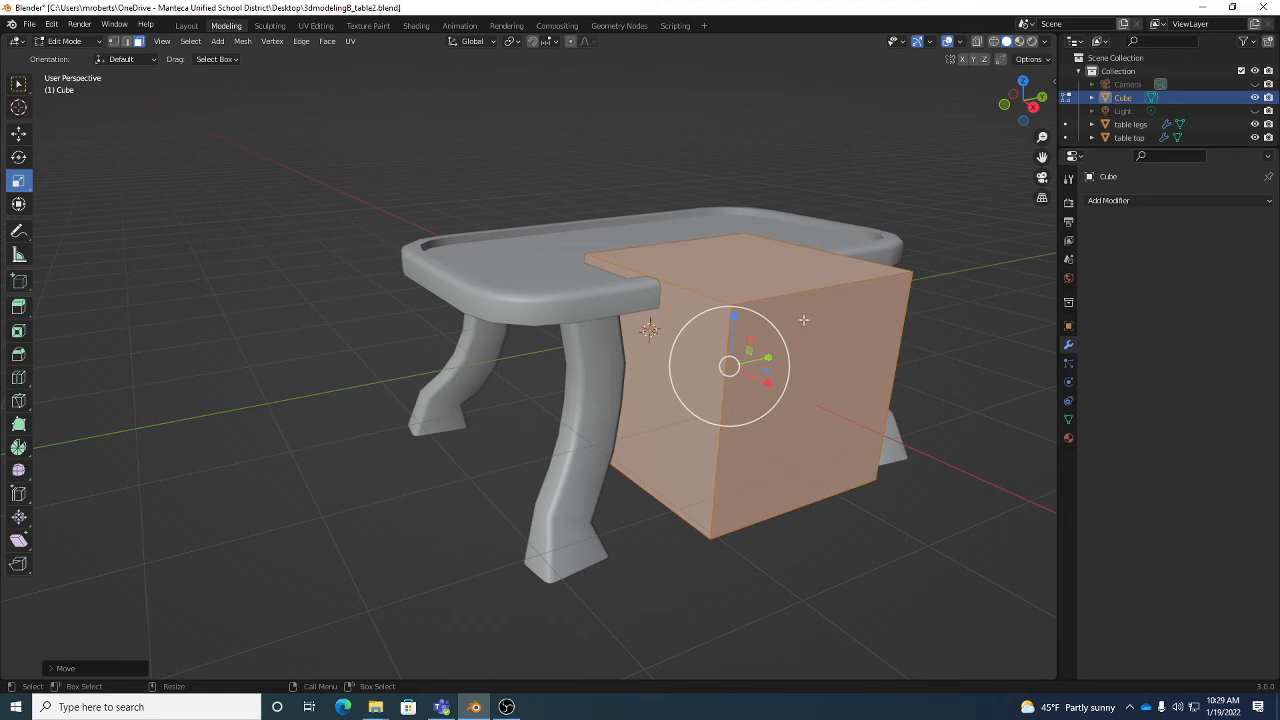
{"action": "left_click_drag", "start_coordinate": [770, 350], "coordinate": [748, 370]}
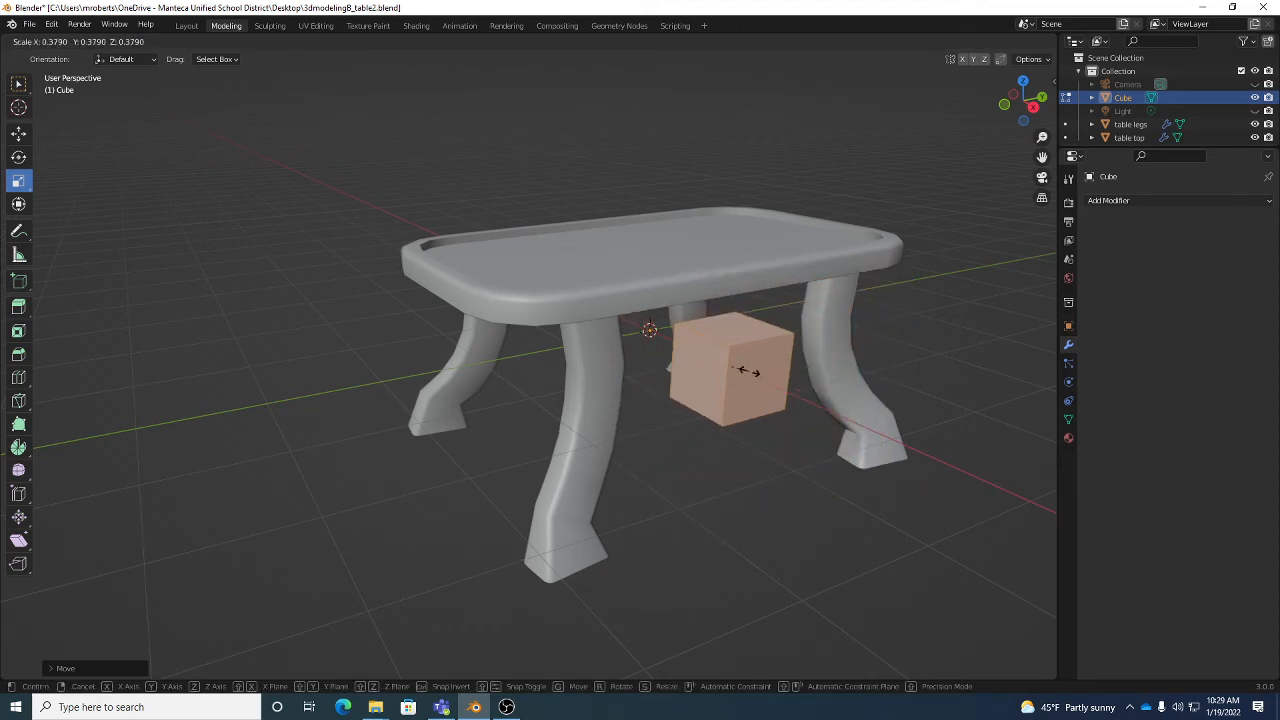
{"action": "left_click", "coordinate": [751, 371]}
{"action": "key", "text": "s"}
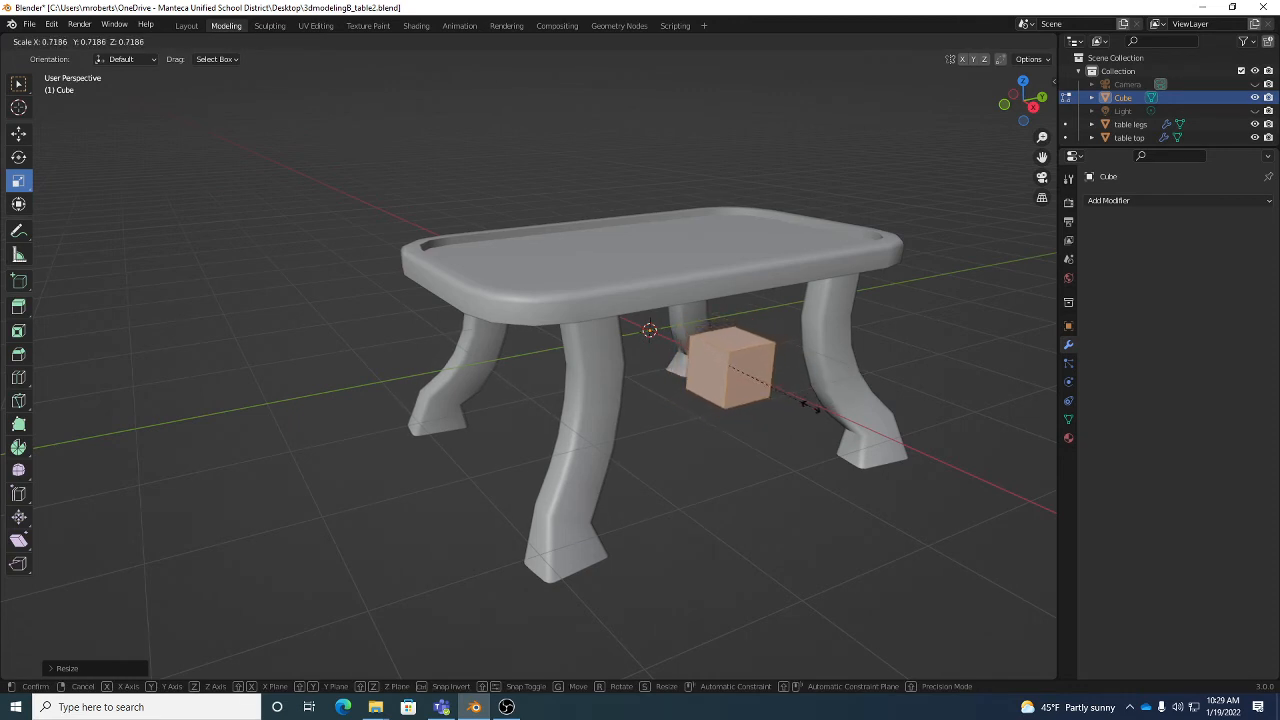
{"action": "left_click", "coordinate": [815, 408]}
Reshape the cube into a rail: scale X to about 0.43, flatten it along Z, and stretch it along Y between the legs.
{"action": "middle_click_drag", "start_coordinate": [811, 412], "coordinate": [802, 392]}
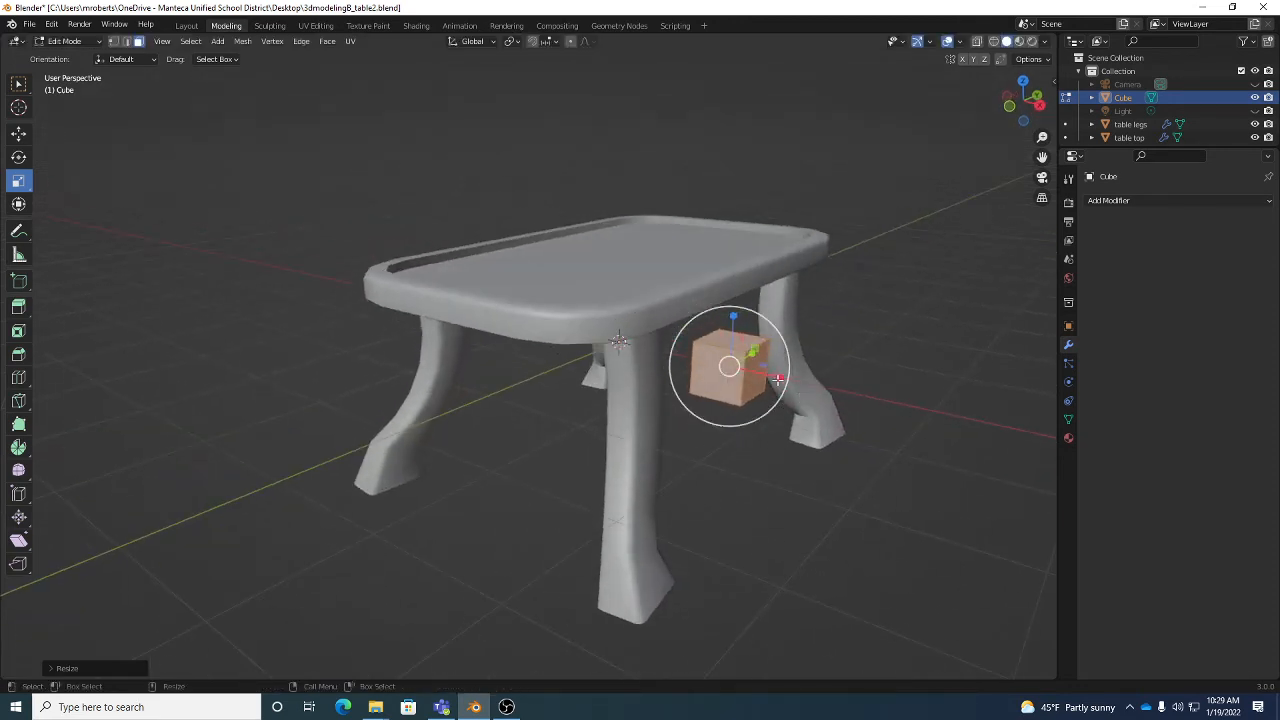
{"action": "left_click_drag", "start_coordinate": [775, 378], "coordinate": [737, 378]}
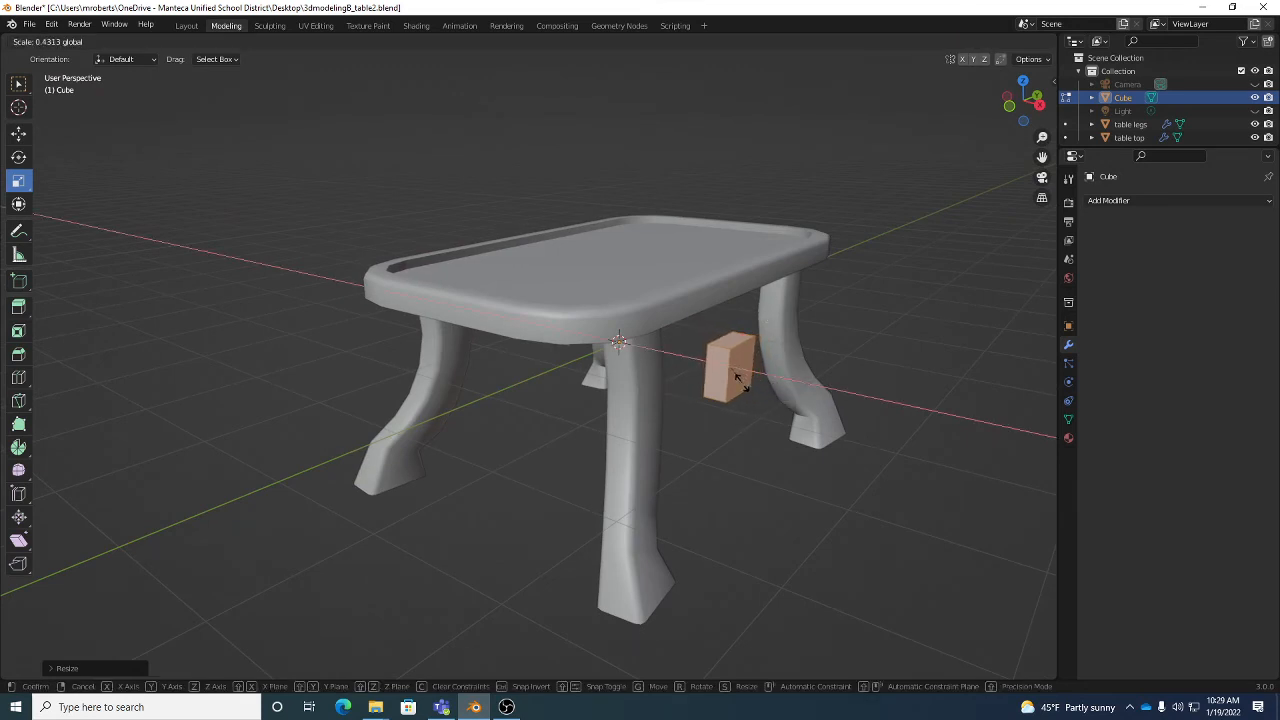
{"action": "middle_click_drag", "start_coordinate": [735, 376], "coordinate": [664, 338]}
{"action": "left_click_drag", "start_coordinate": [729, 317], "coordinate": [733, 346]}
{"action": "middle_click_drag", "start_coordinate": [734, 347], "coordinate": [763, 400]}
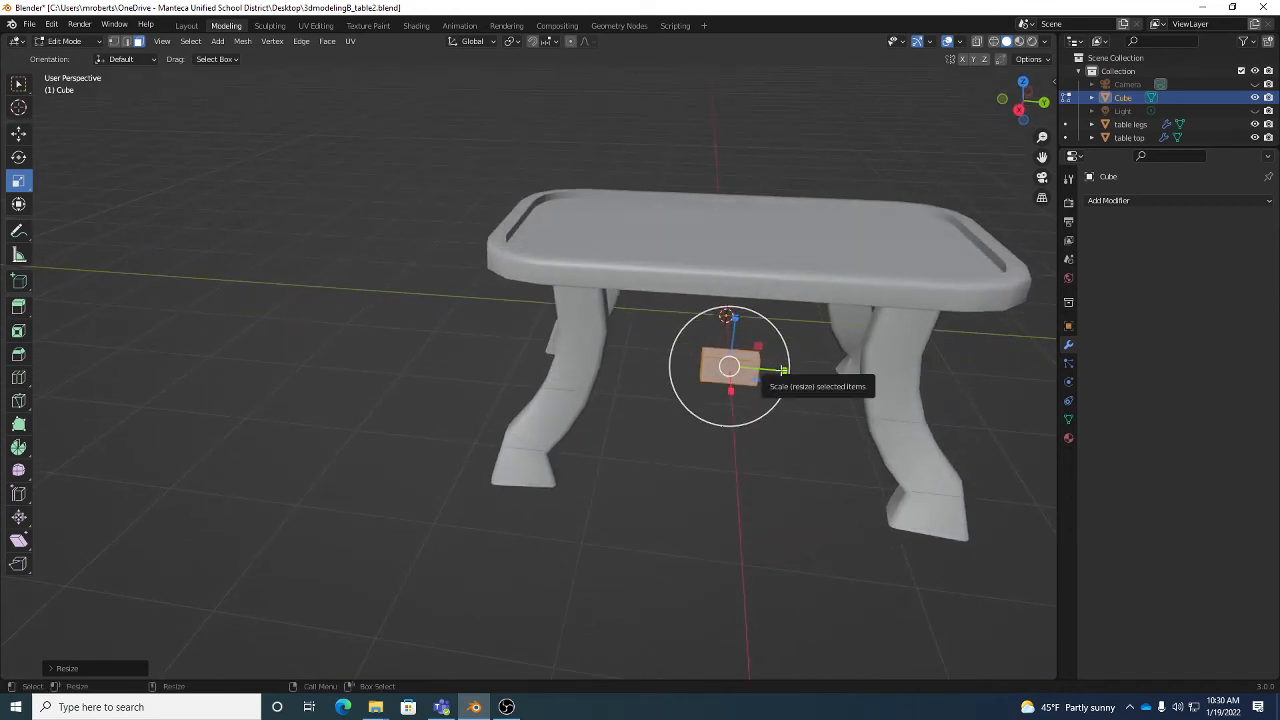
{"action": "left_click_drag", "start_coordinate": [783, 370], "coordinate": [905, 398]}
{"action": "middle_click_drag", "start_coordinate": [905, 398], "coordinate": [820, 387]}
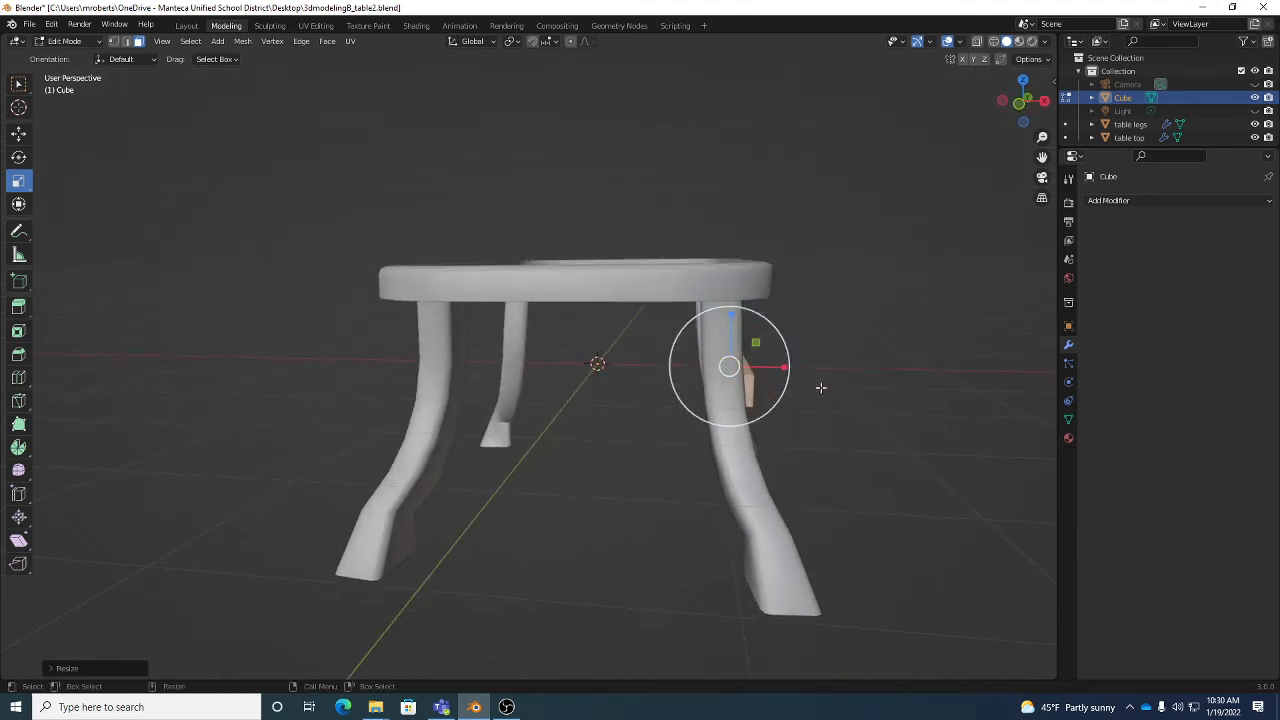
Move the rail along X so it lines up between the two legs on the table's long side.
{"action": "key", "text": "w"}
{"action": "left_click_drag", "start_coordinate": [786, 367], "coordinate": [766, 371]}
{"action": "mouse_move", "coordinate": [766, 371]}
{"action": "middle_mouse_down"}
{"action": "mouse_move", "coordinate": [790, 405]}
{"action": "mouse_move", "coordinate": [767, 378]}
{"action": "middle_mouse_up"}
{"action": "left_click_drag", "start_coordinate": [767, 378], "coordinate": [792, 402]}
{"action": "middle_click_drag", "start_coordinate": [792, 402], "coordinate": [805, 427]}
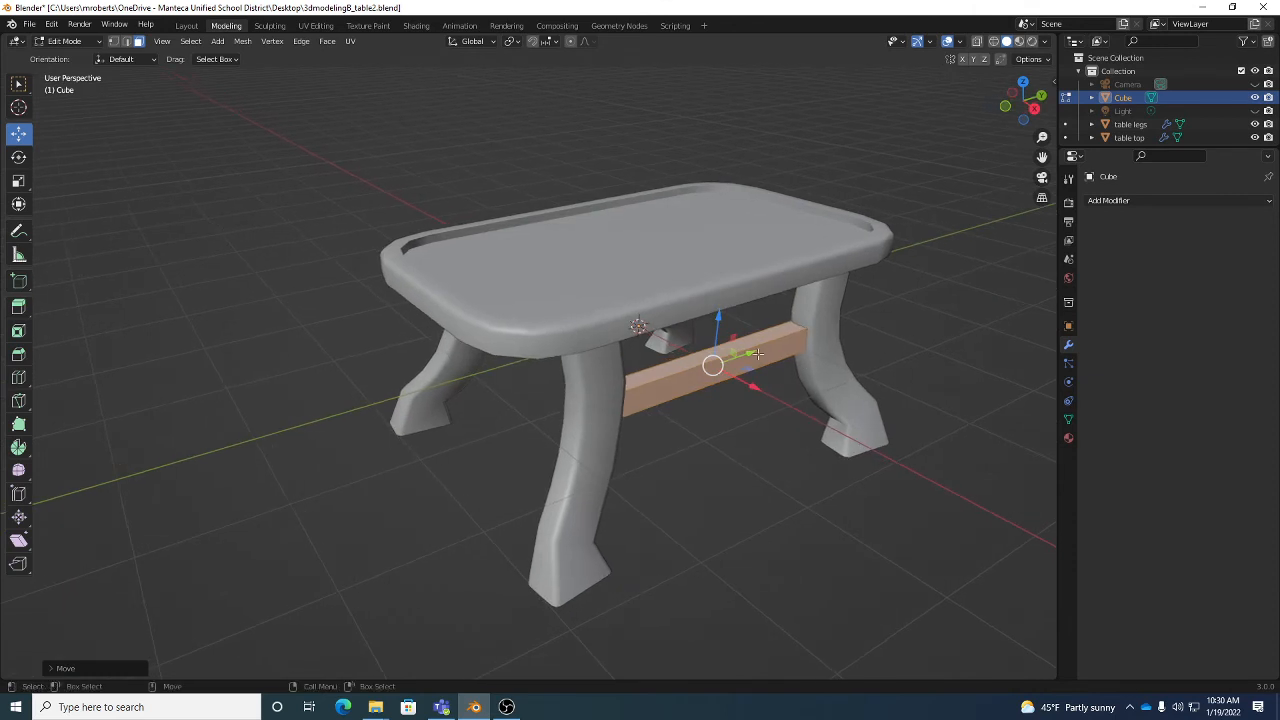
{"action": "middle_click_drag", "start_coordinate": [481, 387], "coordinate": [440, 346]}
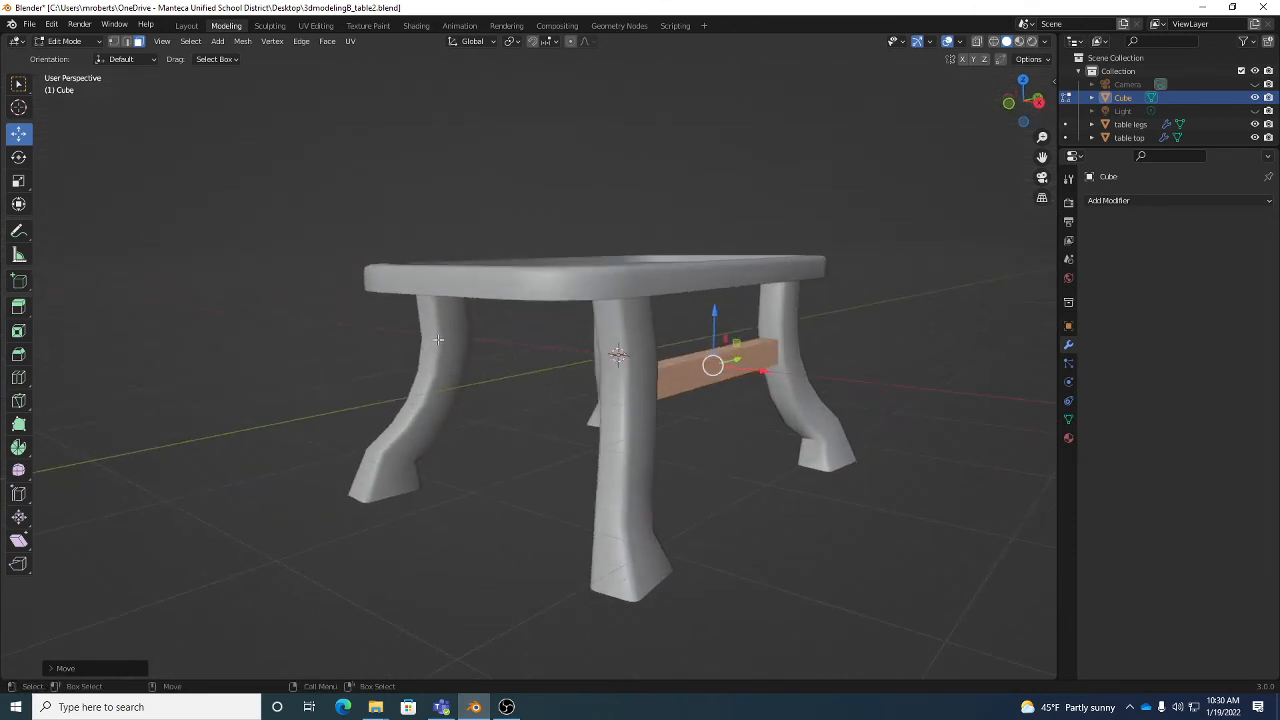
{"action": "middle_click_drag", "start_coordinate": [679, 360], "coordinate": [731, 428]}
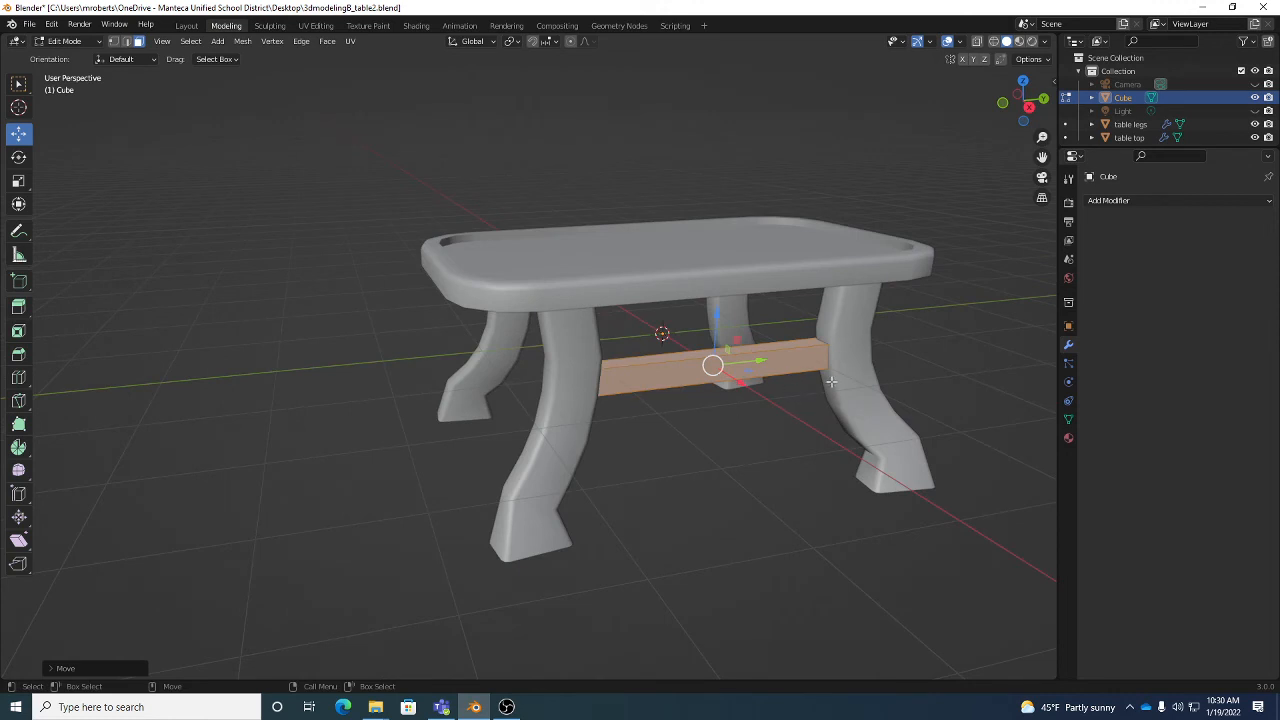
Duplicate the side rail and place the copy about 0.41 m below the original.
{"action": "left_click", "coordinate": [242, 41]}
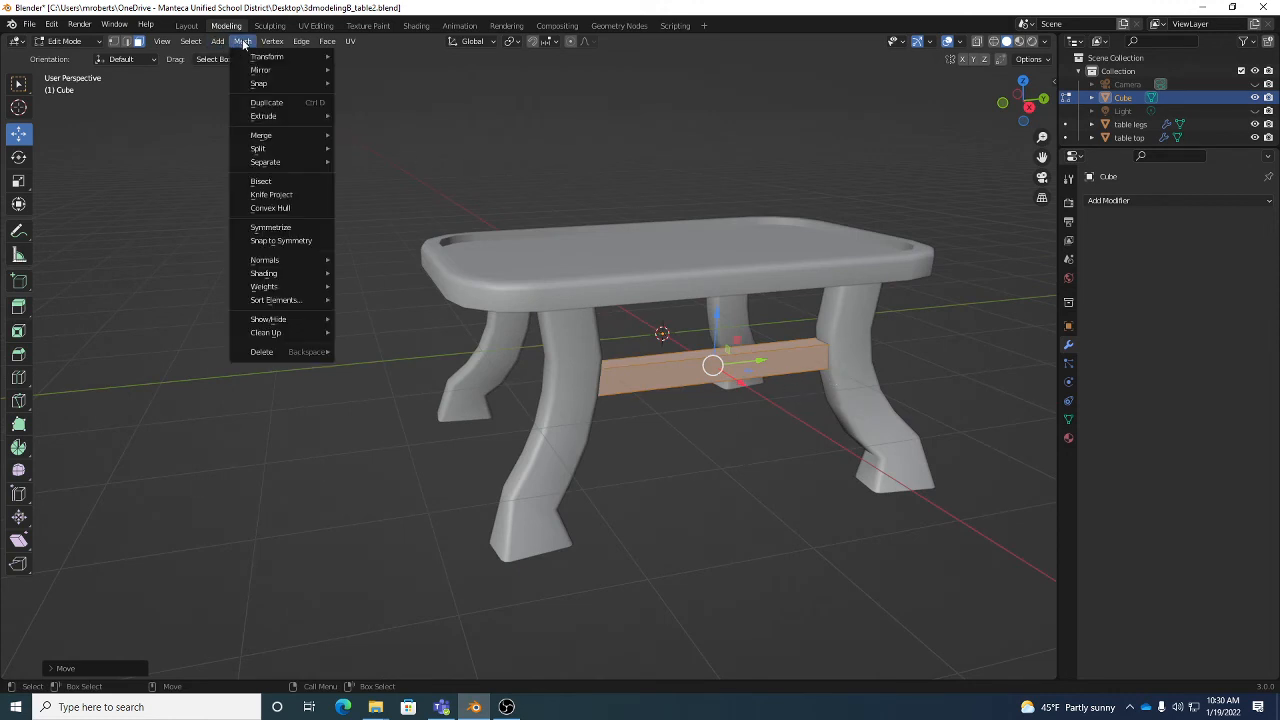
{"action": "left_click", "coordinate": [266, 103]}
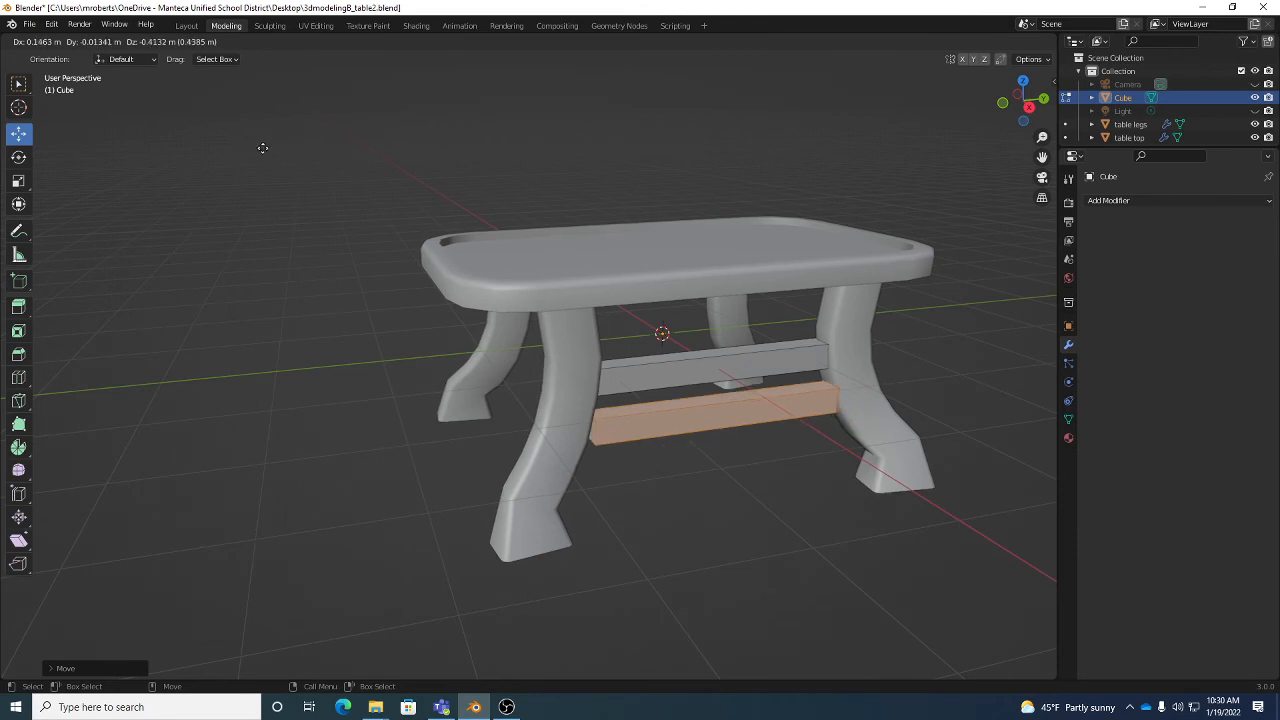
{"action": "left_click", "coordinate": [265, 150]}
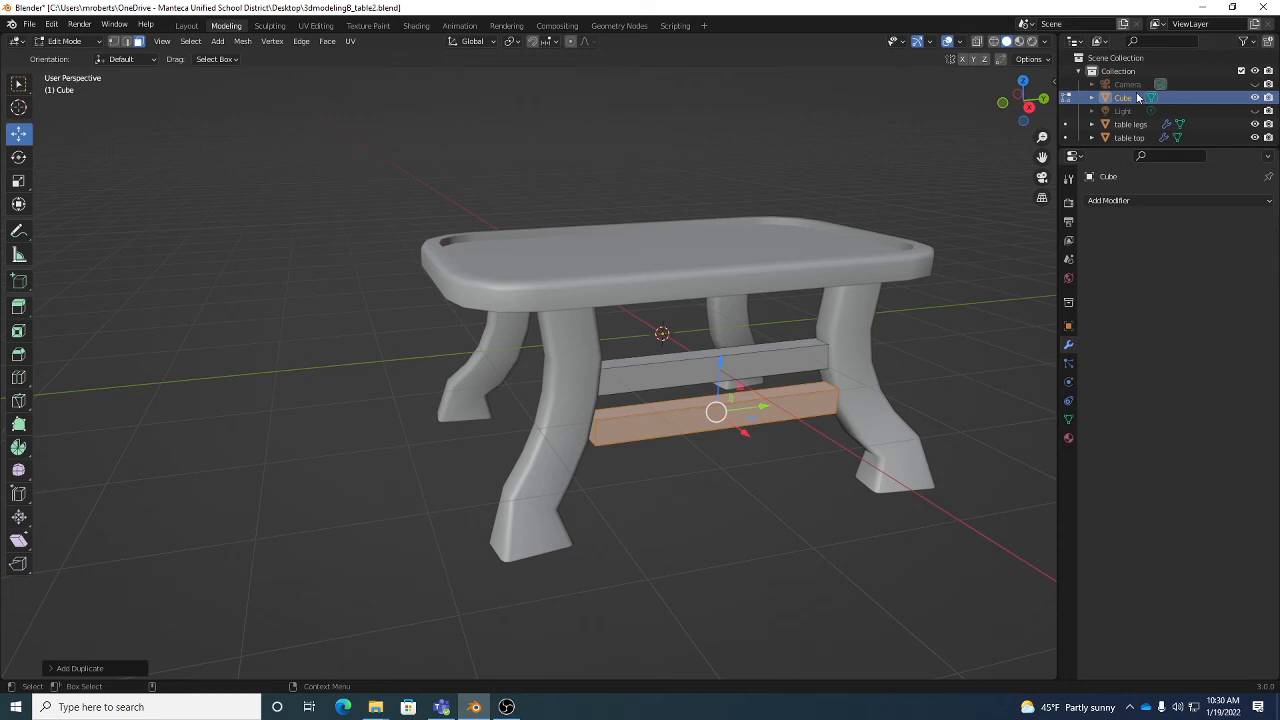
Move the duplicated rail along Y toward the leg at the short end of the table.
{"action": "middle_click_drag", "start_coordinate": [811, 457], "coordinate": [769, 442]}
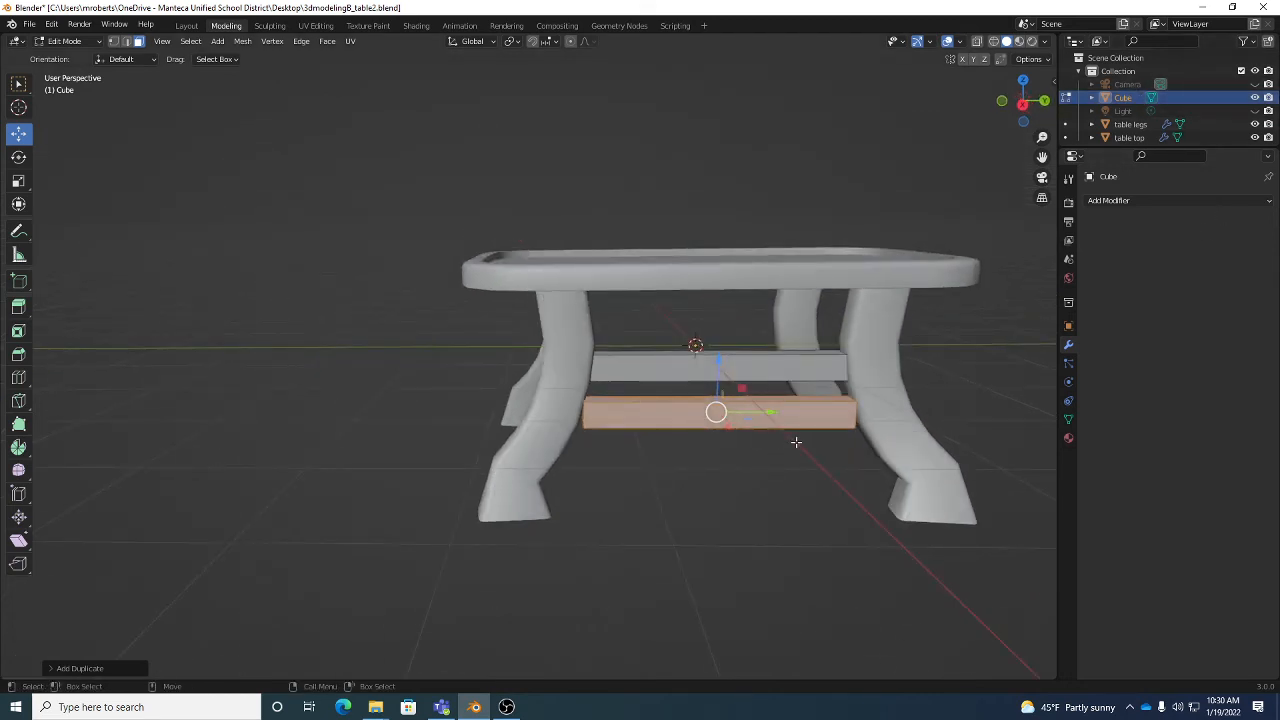
{"action": "key", "text": "g"}
{"action": "left_click", "coordinate": [605, 437]}
{"action": "middle_click_drag", "start_coordinate": [605, 437], "coordinate": [616, 418]}
{"action": "key", "text": "g"}
{"action": "left_click_drag", "start_coordinate": [588, 411], "coordinate": [546, 427]}
Rotate the duplicated rail about Z so it runs crosswise to the side rail.
{"action": "key", "text": "r"}
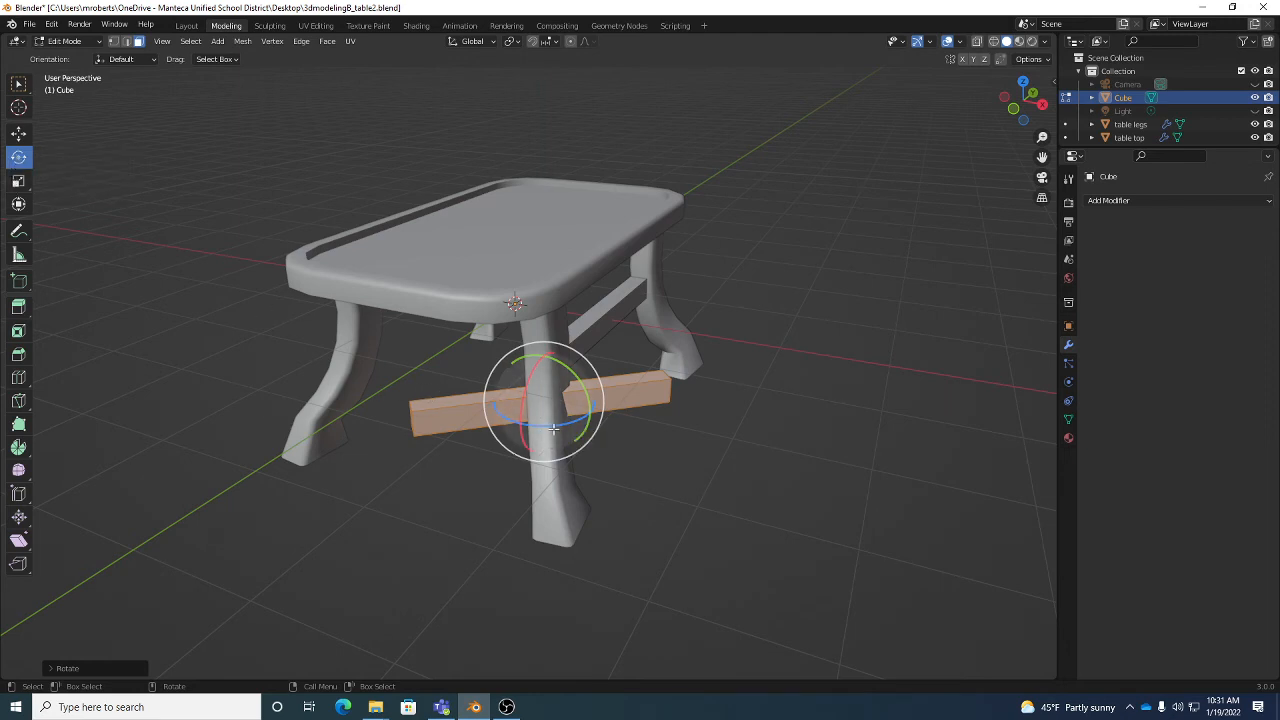
{"action": "left_click_drag", "start_coordinate": [554, 422], "coordinate": [532, 425]}
{"action": "middle_click_drag", "start_coordinate": [532, 425], "coordinate": [472, 404]}
Raise the crosswise rail along Z to the side rail's height and align it along Y with the end leg.
{"action": "key", "text": "w"}
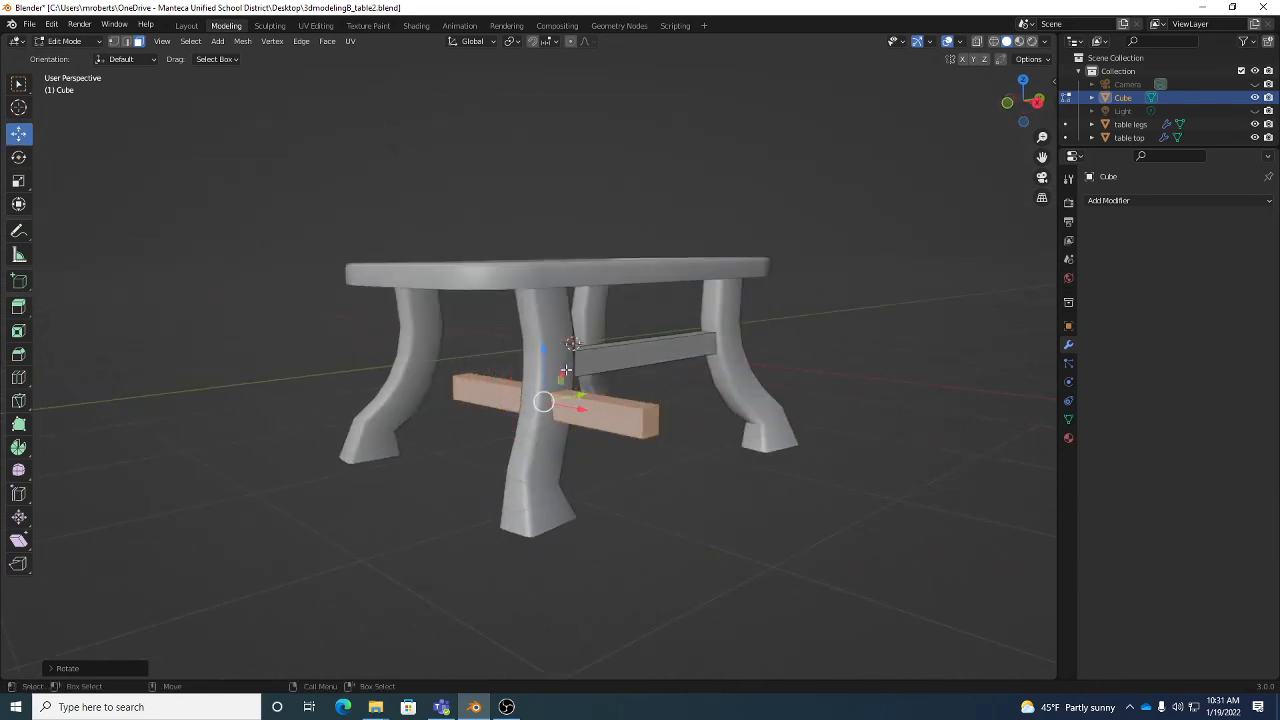
{"action": "left_click_drag", "start_coordinate": [544, 351], "coordinate": [543, 313]}
{"action": "middle_click_drag", "start_coordinate": [543, 313], "coordinate": [526, 350]}
{"action": "left_click_drag", "start_coordinate": [543, 312], "coordinate": [543, 292]}
{"action": "middle_click_drag", "start_coordinate": [618, 338], "coordinate": [576, 341]}
{"action": "left_click_drag", "start_coordinate": [576, 343], "coordinate": [590, 346]}
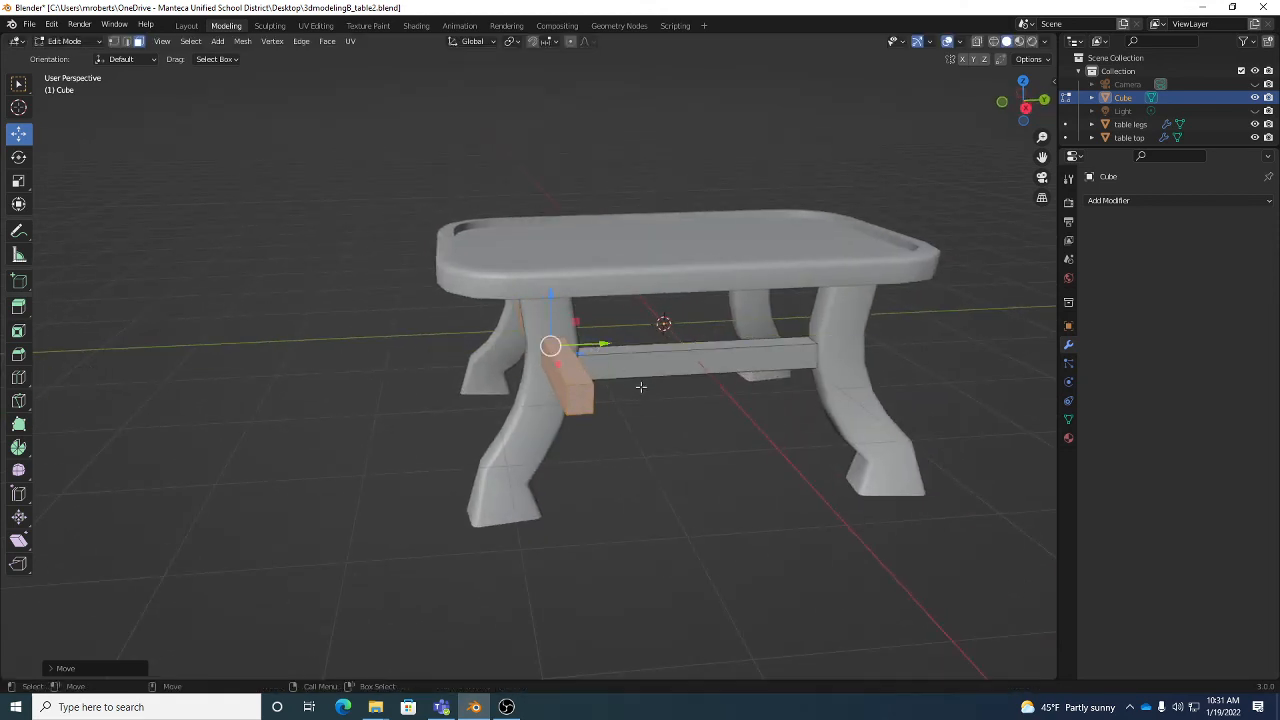
Pick one face of the long side rail and extend the selection to all its linked faces.
{"action": "left_click", "coordinate": [728, 365]}
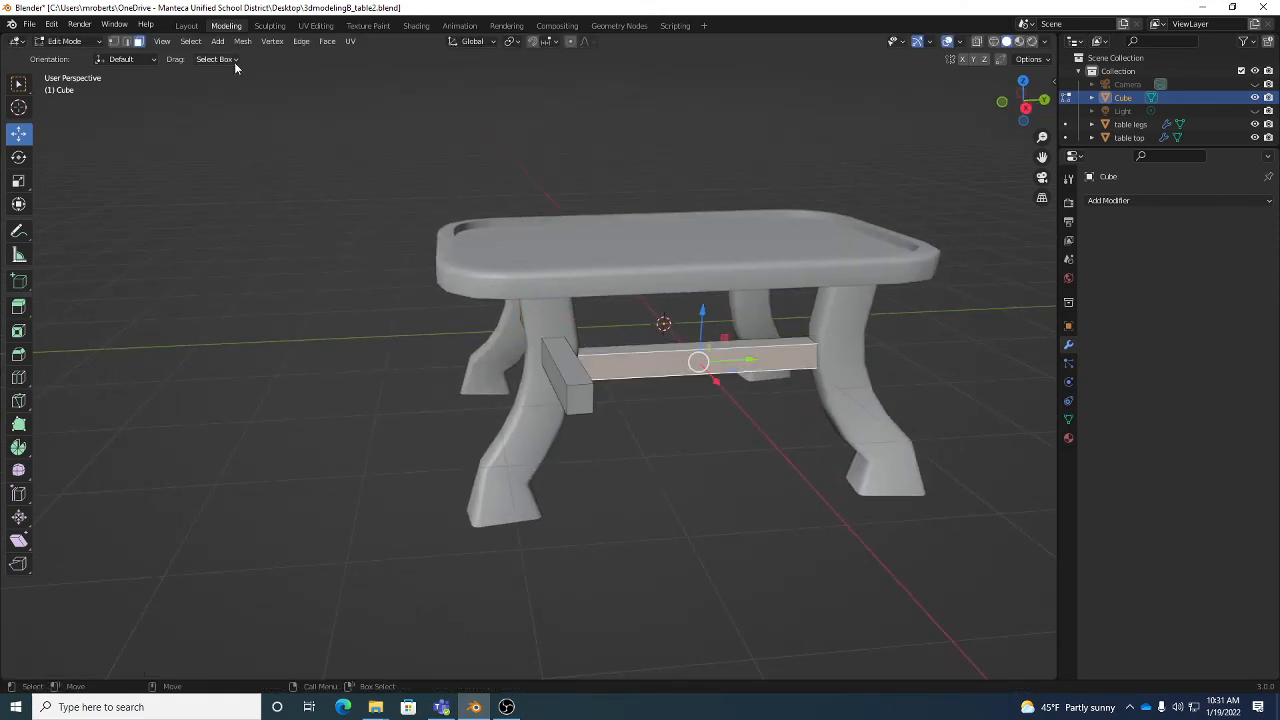
{"action": "left_click", "coordinate": [190, 41]}
{"action": "mouse_move", "coordinate": [233, 278]}
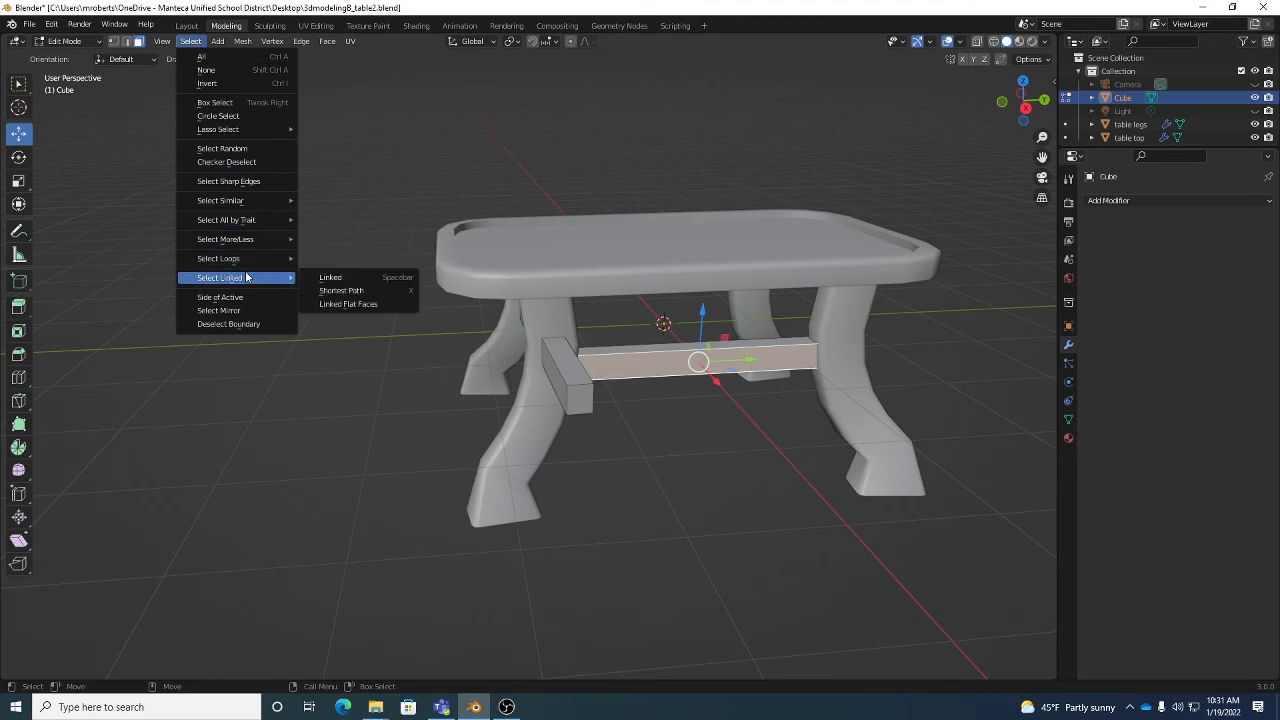
{"action": "left_click", "coordinate": [334, 279]}
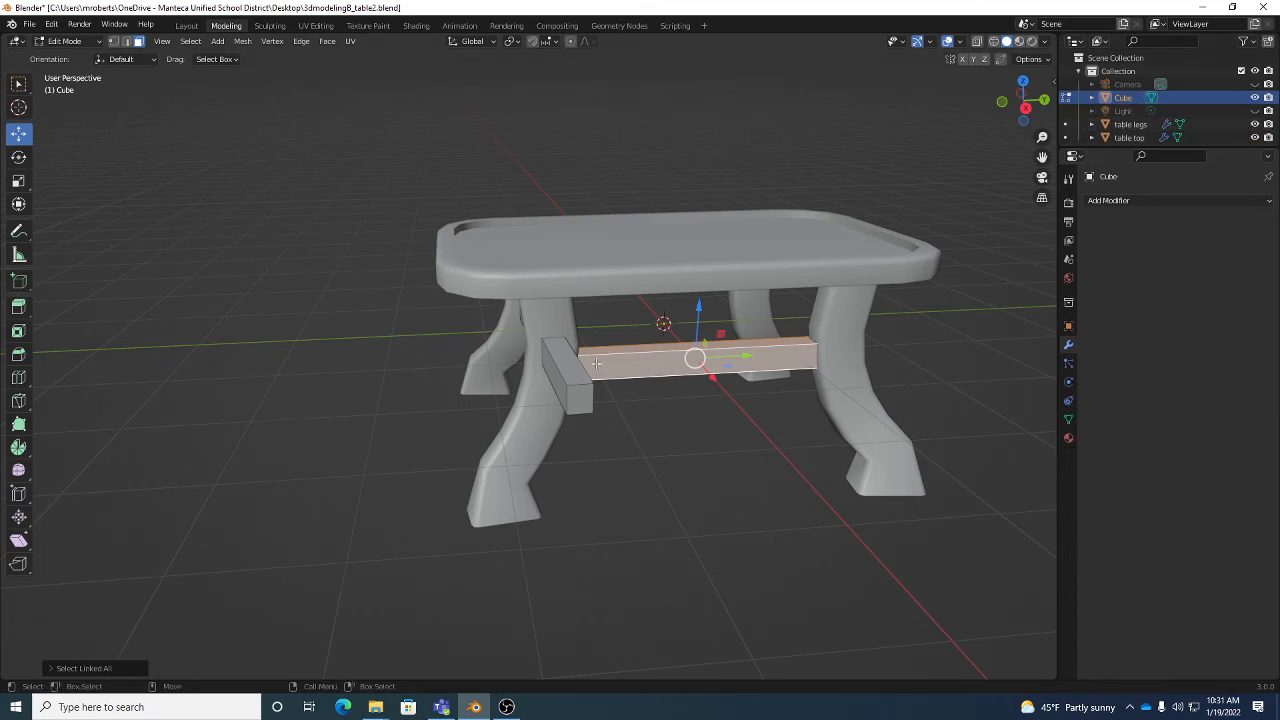
{"action": "middle_click_drag", "start_coordinate": [605, 352], "coordinate": [540, 357]}
Select the whole crosswise rail through its linked faces, slide it along Y away from the leg, and slide it back into line.
{"action": "left_click", "coordinate": [540, 357]}
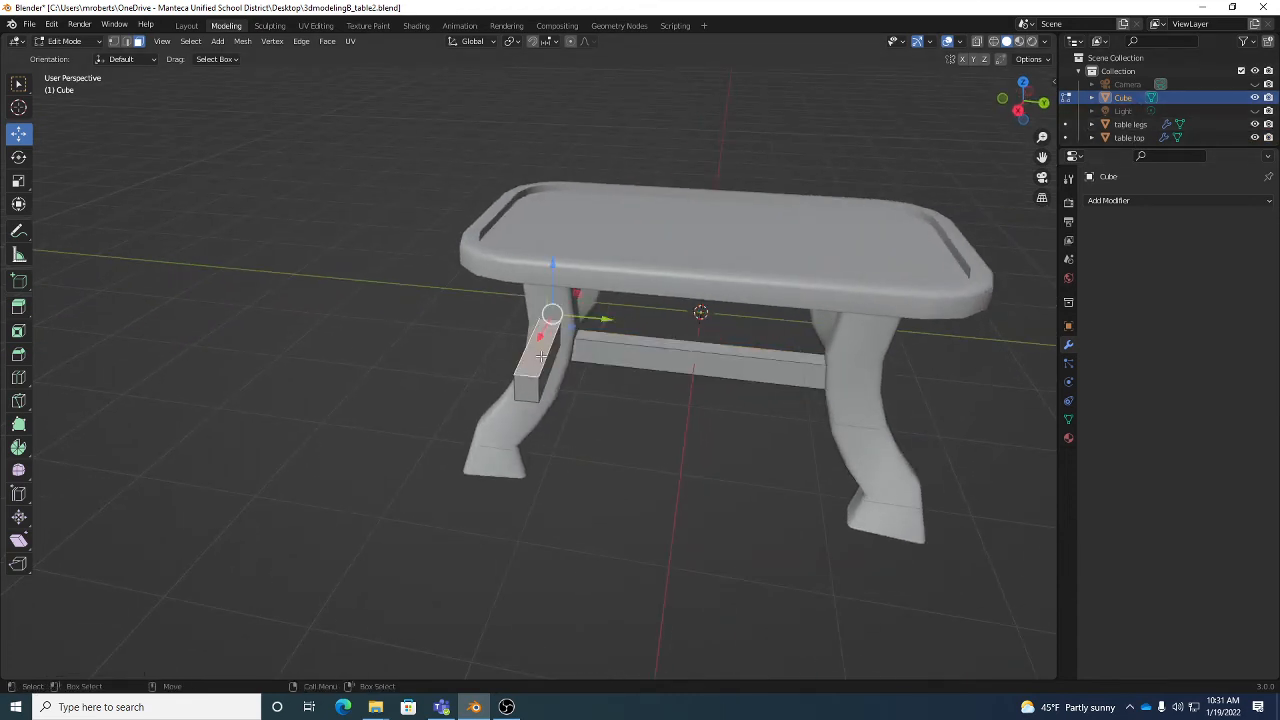
{"action": "key", "text": "ctrl+l"}
{"action": "left_click_drag", "start_coordinate": [608, 328], "coordinate": [528, 321]}
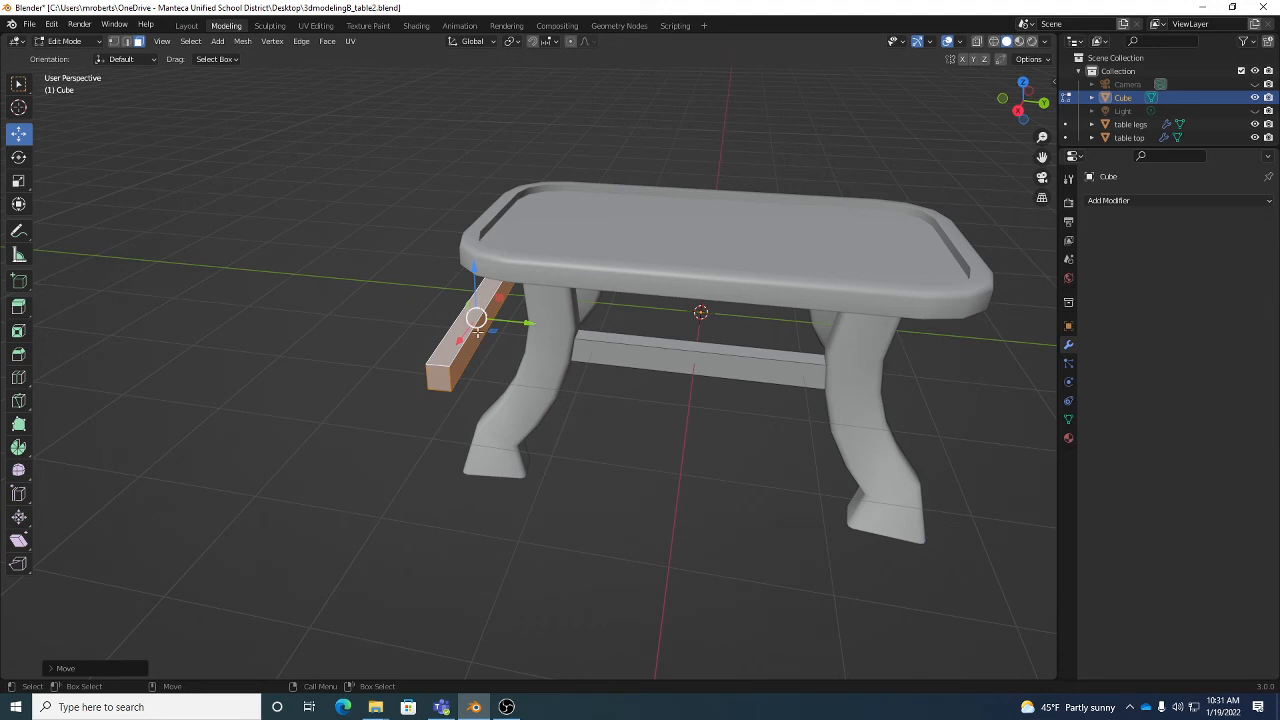
{"action": "left_click_drag", "start_coordinate": [525, 323], "coordinate": [605, 340]}
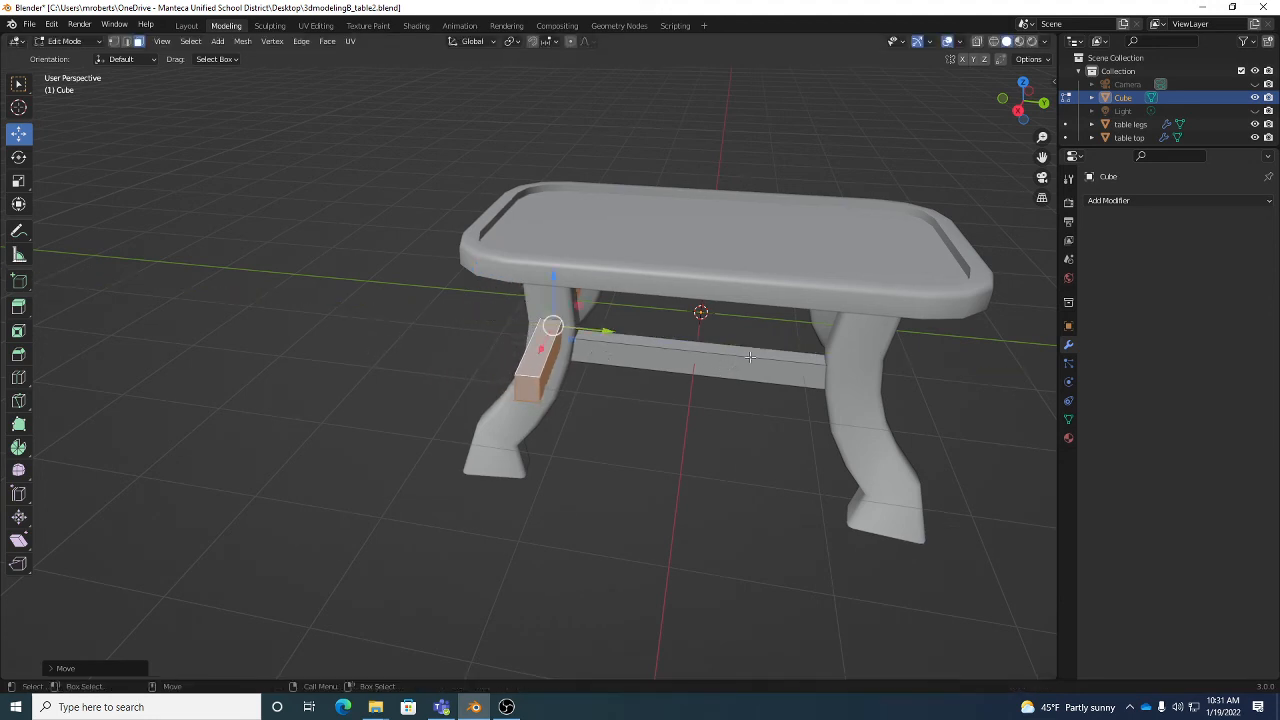
Select the crosswise rail's inner end face and move it along X to shorten the rail near the table's centre.
{"action": "left_click", "coordinate": [242, 41]}
{"action": "middle_click_drag", "start_coordinate": [492, 422], "coordinate": [687, 396]}
{"action": "middle_click_drag", "start_coordinate": [463, 345], "coordinate": [463, 381]}
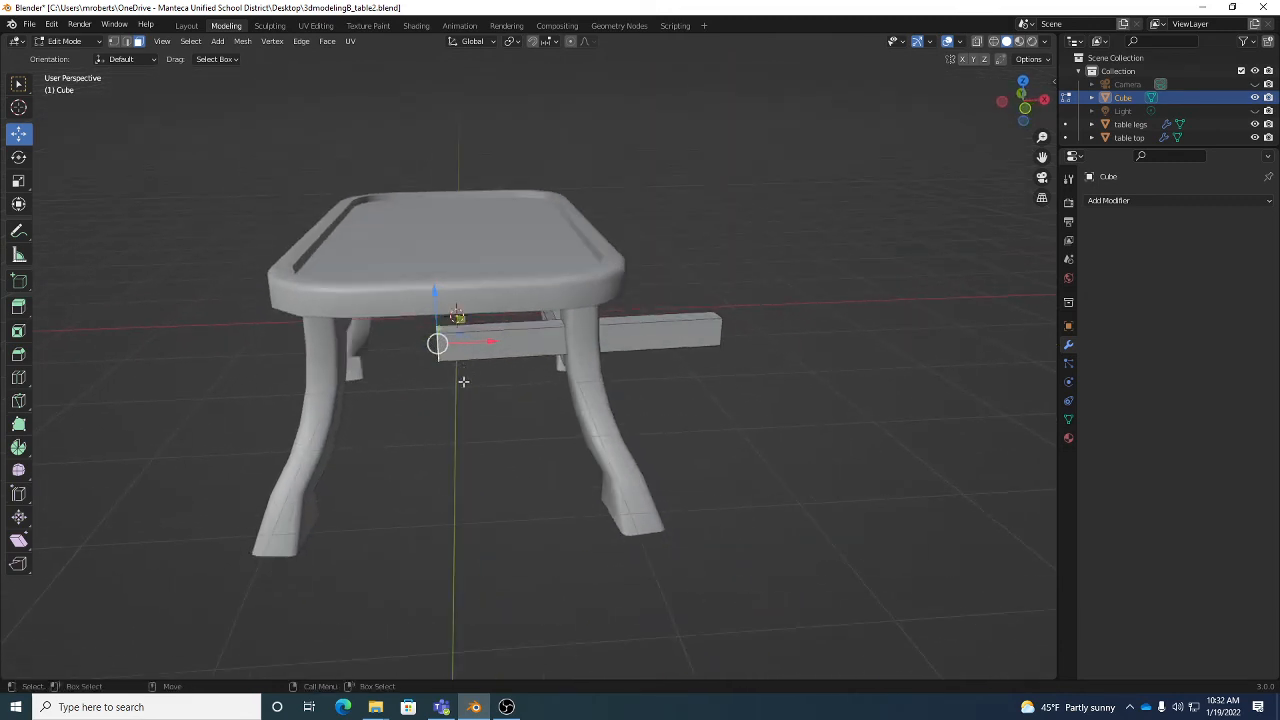
{"action": "left_click_drag", "start_coordinate": [489, 342], "coordinate": [521, 351]}
{"action": "middle_click_drag", "start_coordinate": [521, 351], "coordinate": [458, 340]}
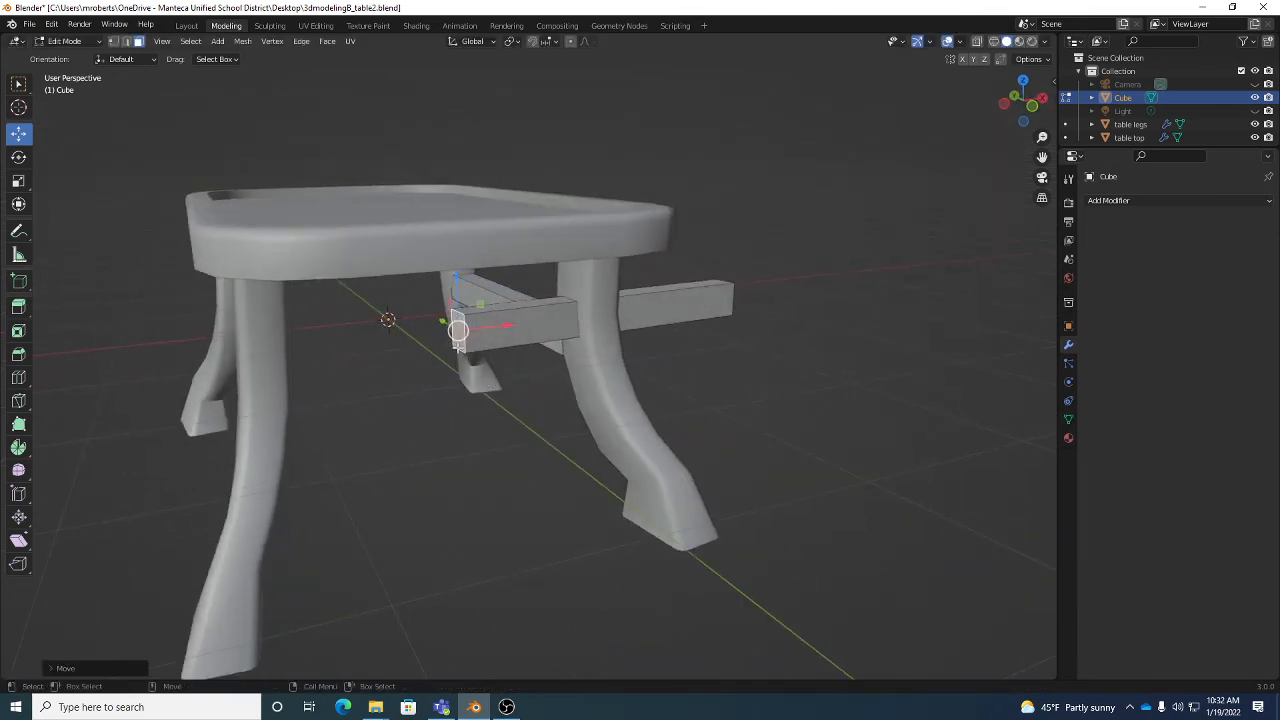
Delete the selected inner end face of the crosswise rail, leaving that end open.
{"action": "key", "text": "x"}
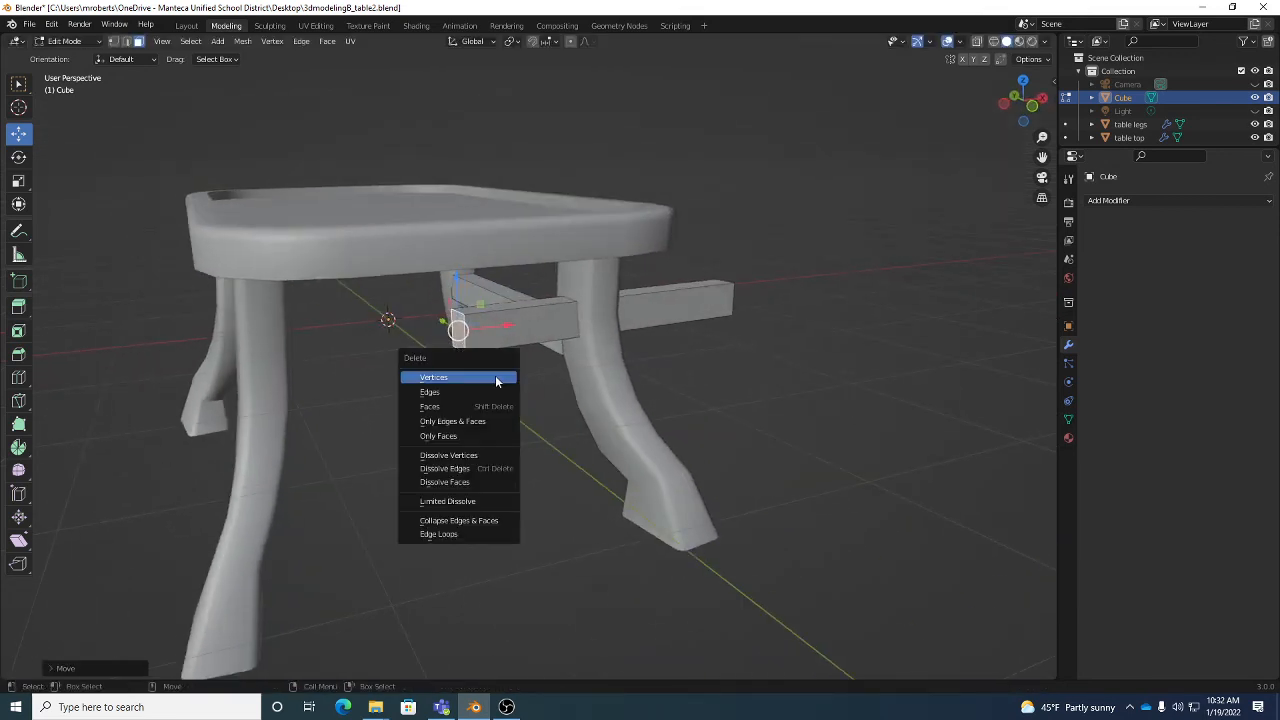
{"action": "left_click", "coordinate": [479, 407]}
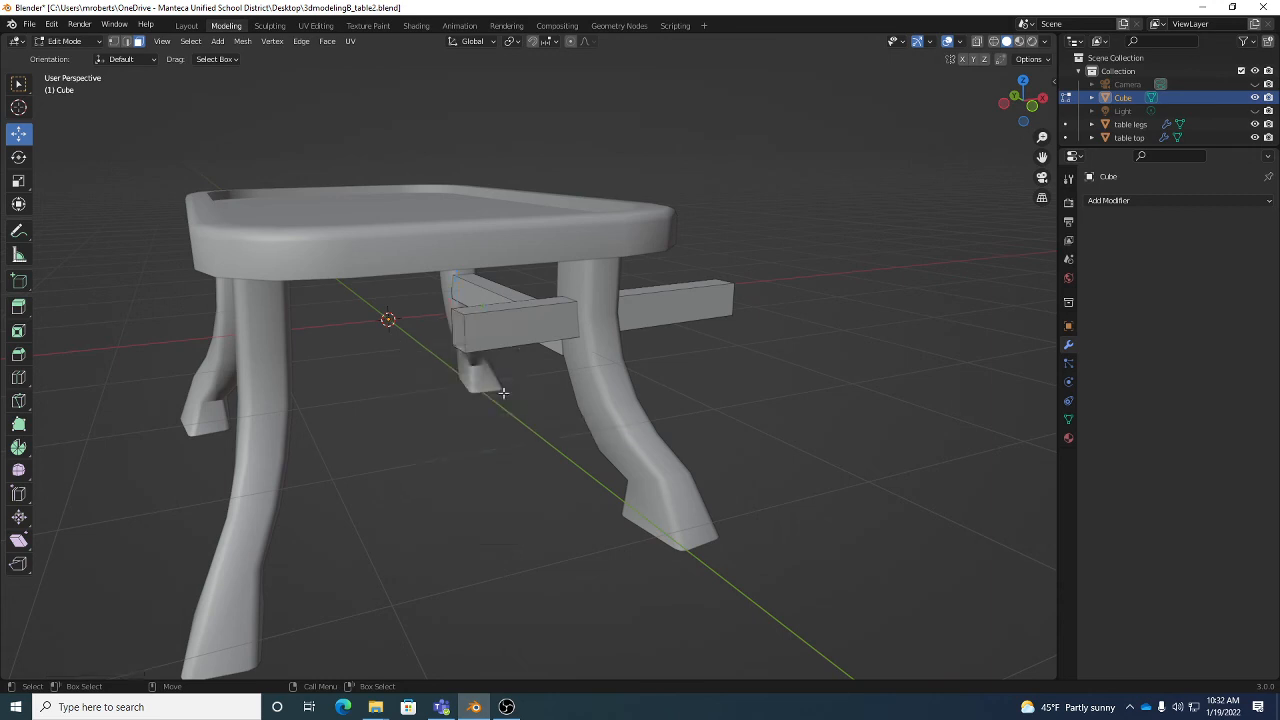
Select the crosswise rail's protruding outer end face and move it inward along X until it sits inside the leg.
{"action": "middle_click_drag", "start_coordinate": [798, 381], "coordinate": [646, 448]}
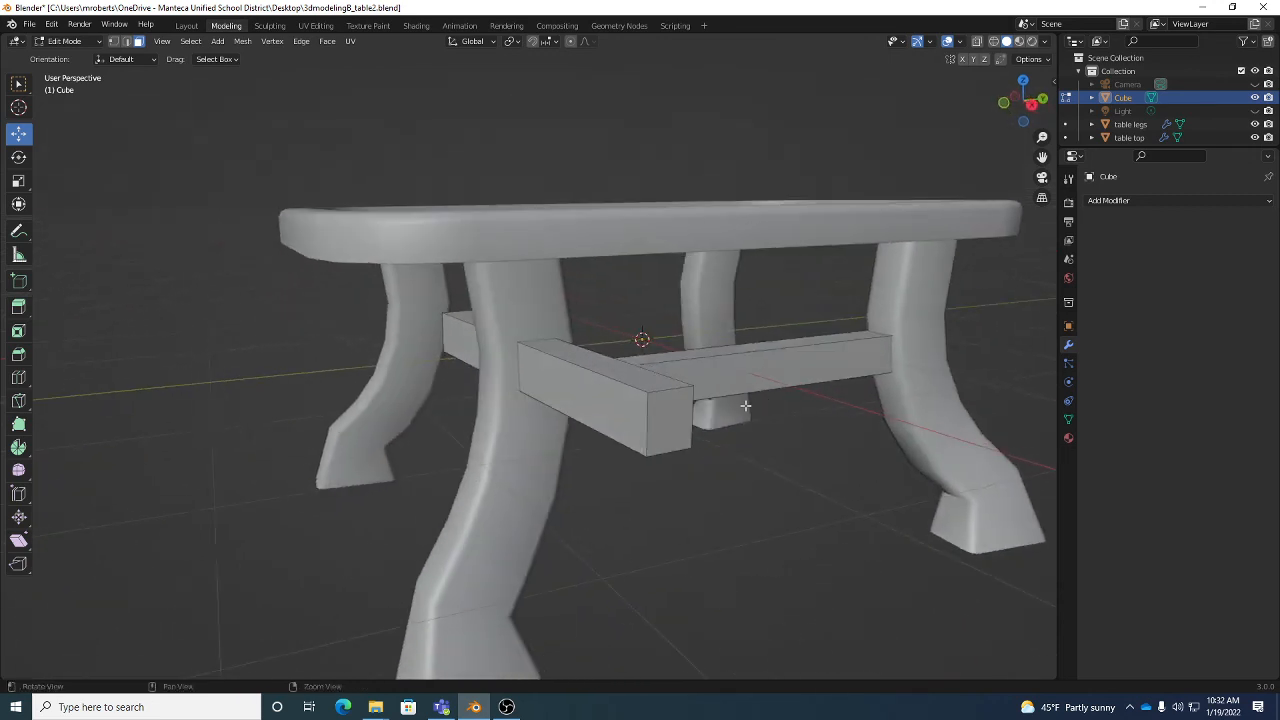
{"action": "left_click", "coordinate": [666, 418]}
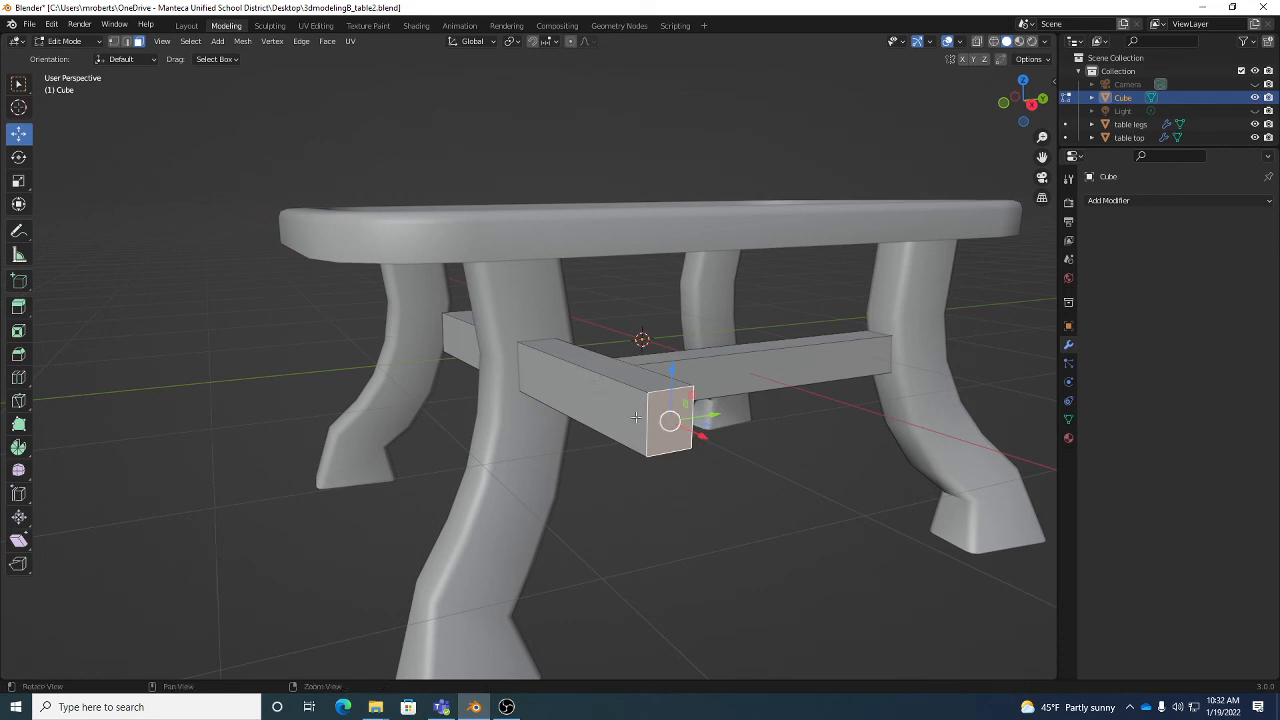
{"action": "middle_click_drag", "start_coordinate": [628, 400], "coordinate": [681, 447]}
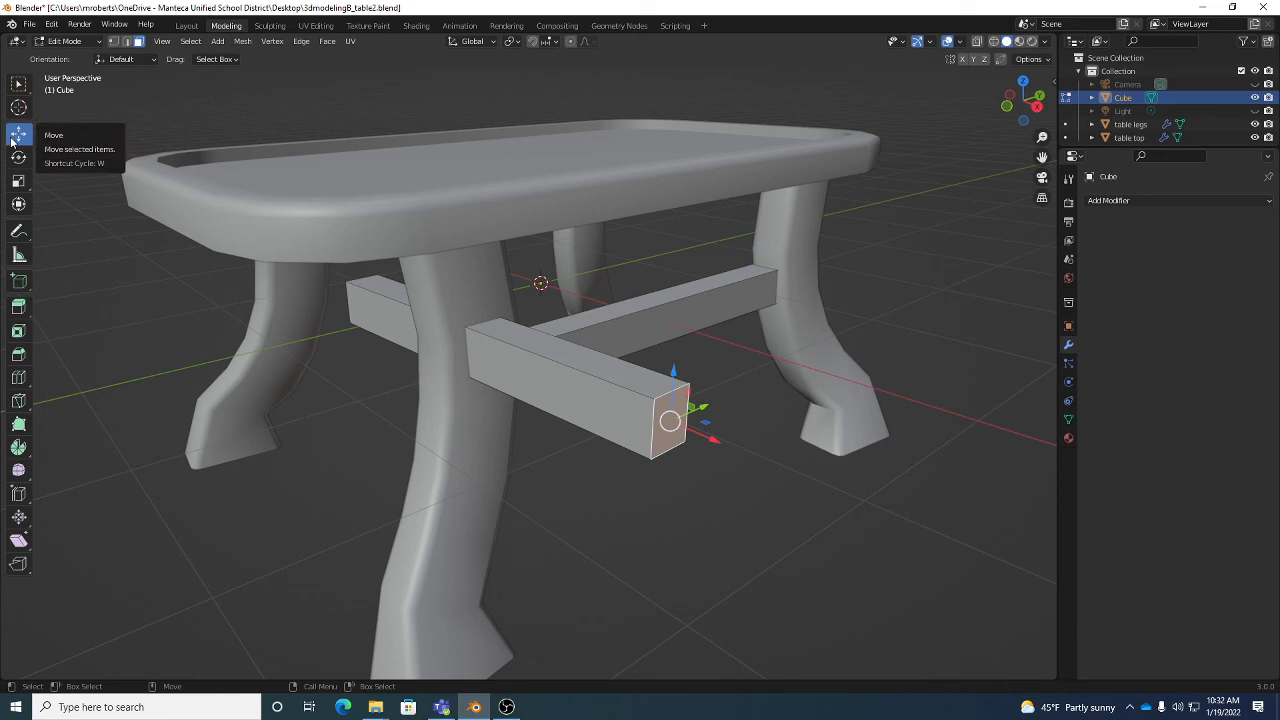
{"action": "middle_click_drag", "start_coordinate": [614, 374], "coordinate": [668, 385]}
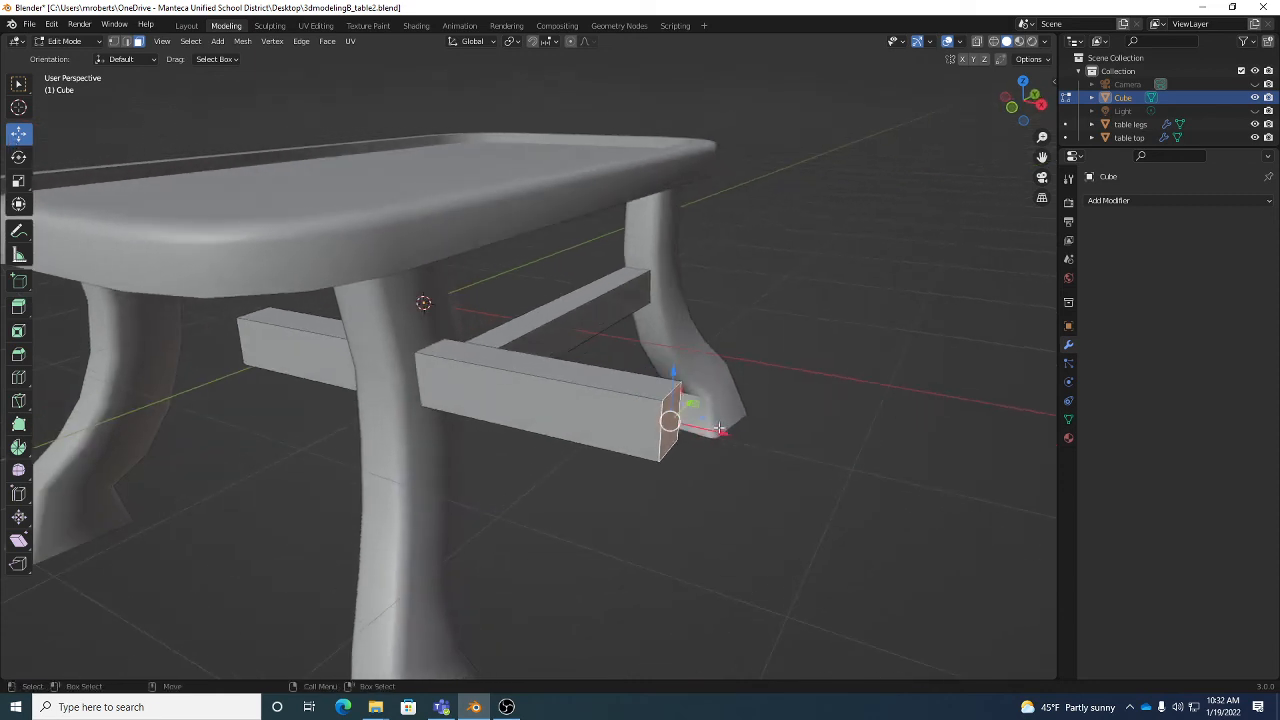
{"action": "left_click_drag", "start_coordinate": [718, 432], "coordinate": [470, 392]}
Select the whole long side rail through its linked faces and slide it along Y until its inner end is near the table's centre.
{"action": "middle_click_drag", "start_coordinate": [470, 392], "coordinate": [117, 389]}
{"action": "scroll", "coordinate": [603, 351], "scroll_direction": "down", "scroll_amount": 3}
{"action": "middle_click_drag", "start_coordinate": [463, 405], "coordinate": [639, 354]}
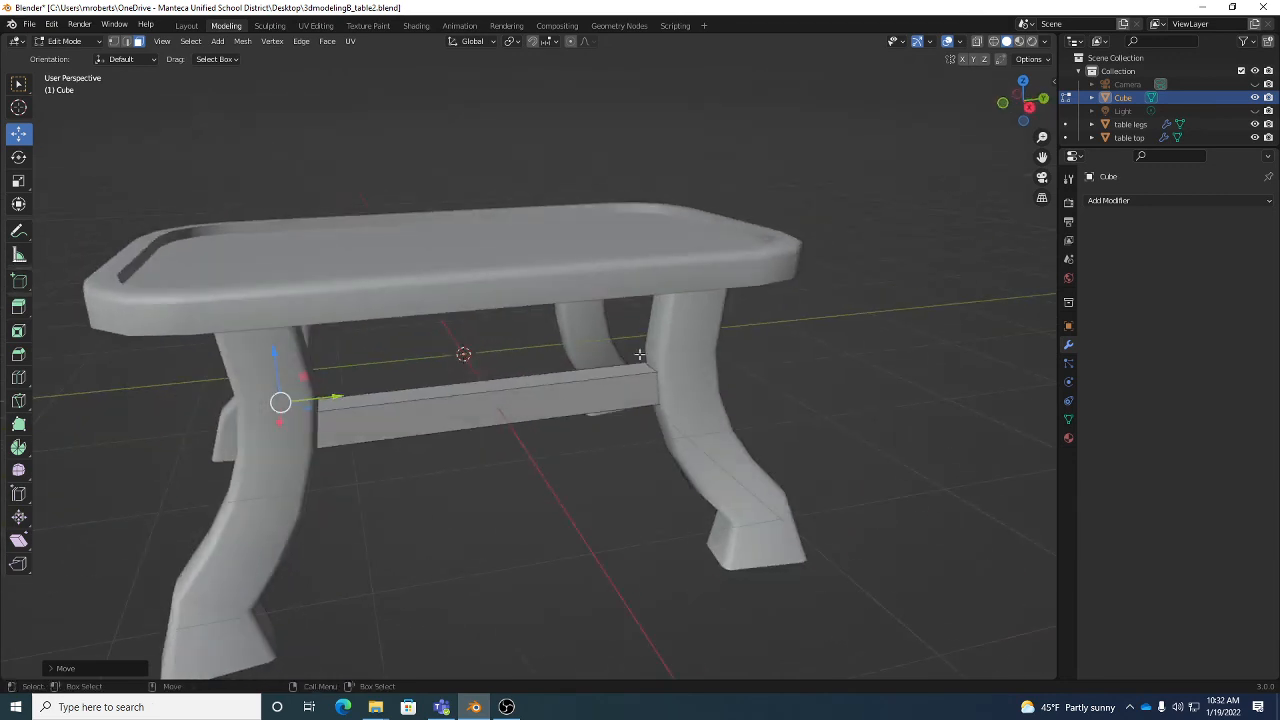
{"action": "mouse_move", "coordinate": [681, 397]}
{"action": "middle_mouse_down"}
{"action": "mouse_move", "coordinate": [651, 403]}
{"action": "mouse_move", "coordinate": [678, 416]}
{"action": "middle_mouse_up"}
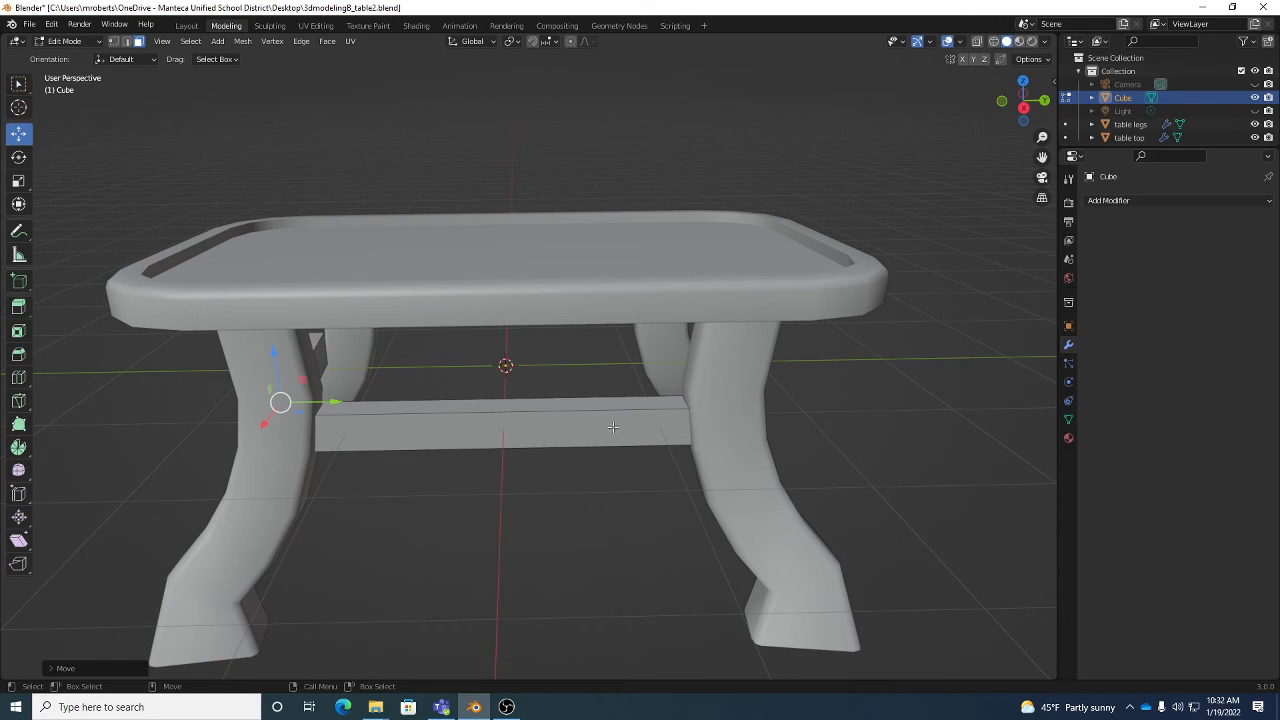
{"action": "middle_click_drag", "start_coordinate": [812, 468], "coordinate": [538, 485]}
{"action": "left_click", "coordinate": [538, 485]}
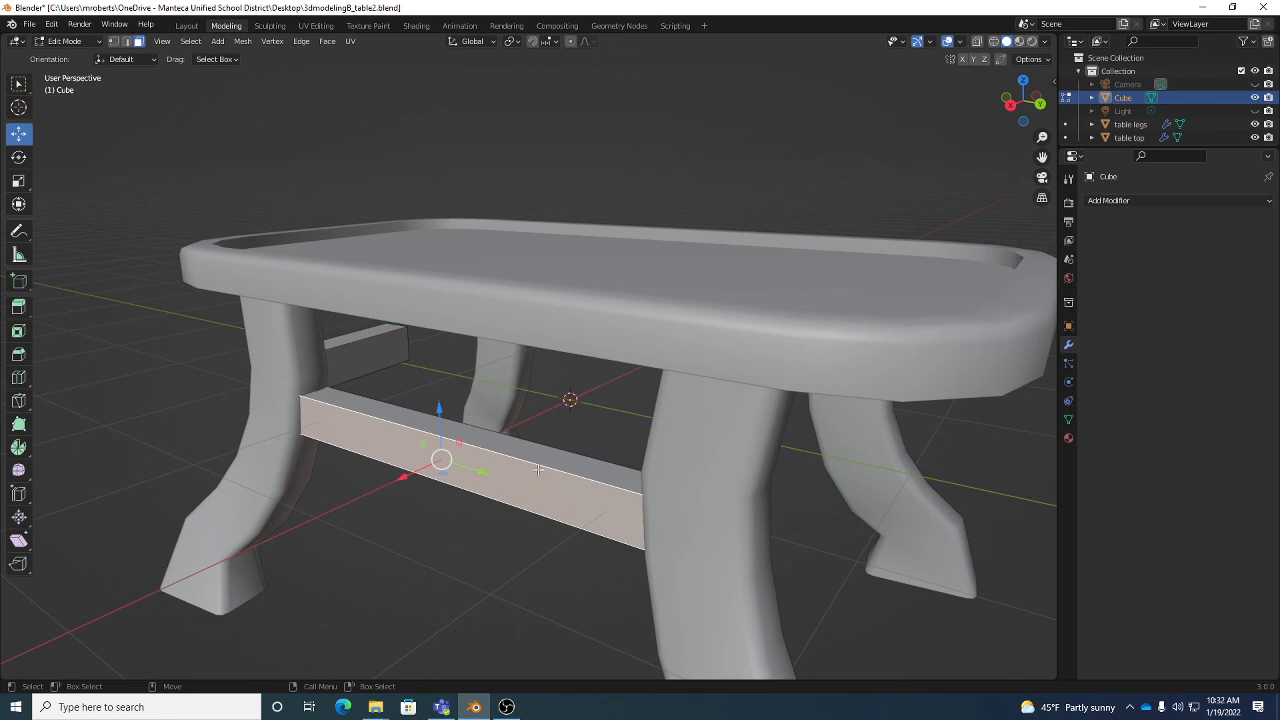
{"action": "left_click", "coordinate": [190, 41]}
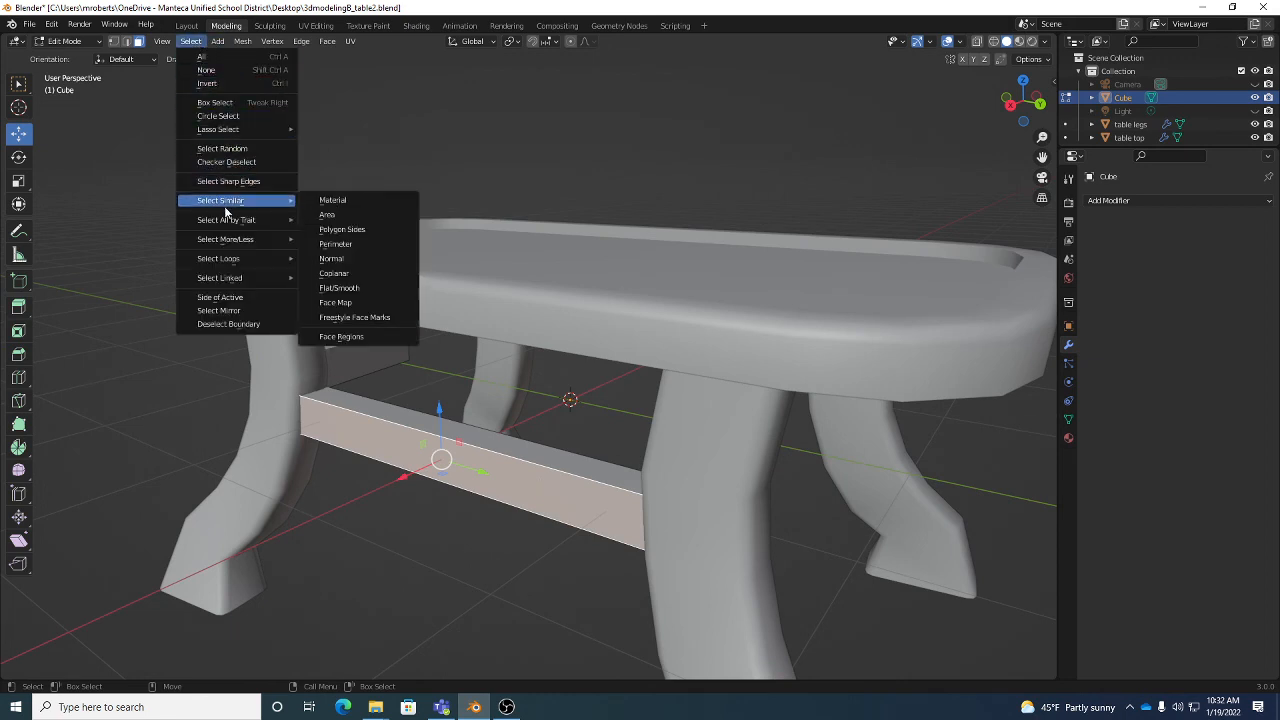
{"action": "mouse_move", "coordinate": [224, 278]}
{"action": "left_click", "coordinate": [335, 277]}
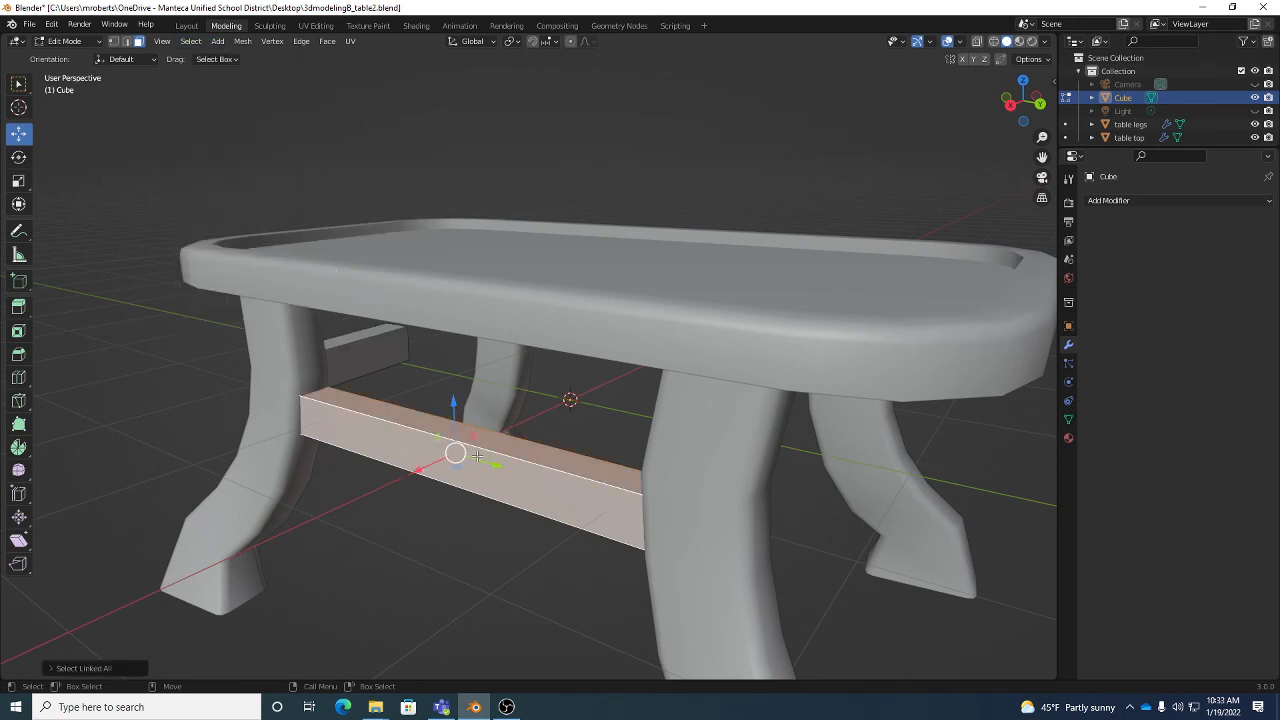
{"action": "middle_click_drag", "start_coordinate": [478, 456], "coordinate": [527, 458]}
{"action": "left_click_drag", "start_coordinate": [511, 455], "coordinate": [274, 424]}
{"action": "middle_click_drag", "start_coordinate": [434, 446], "coordinate": [489, 446]}
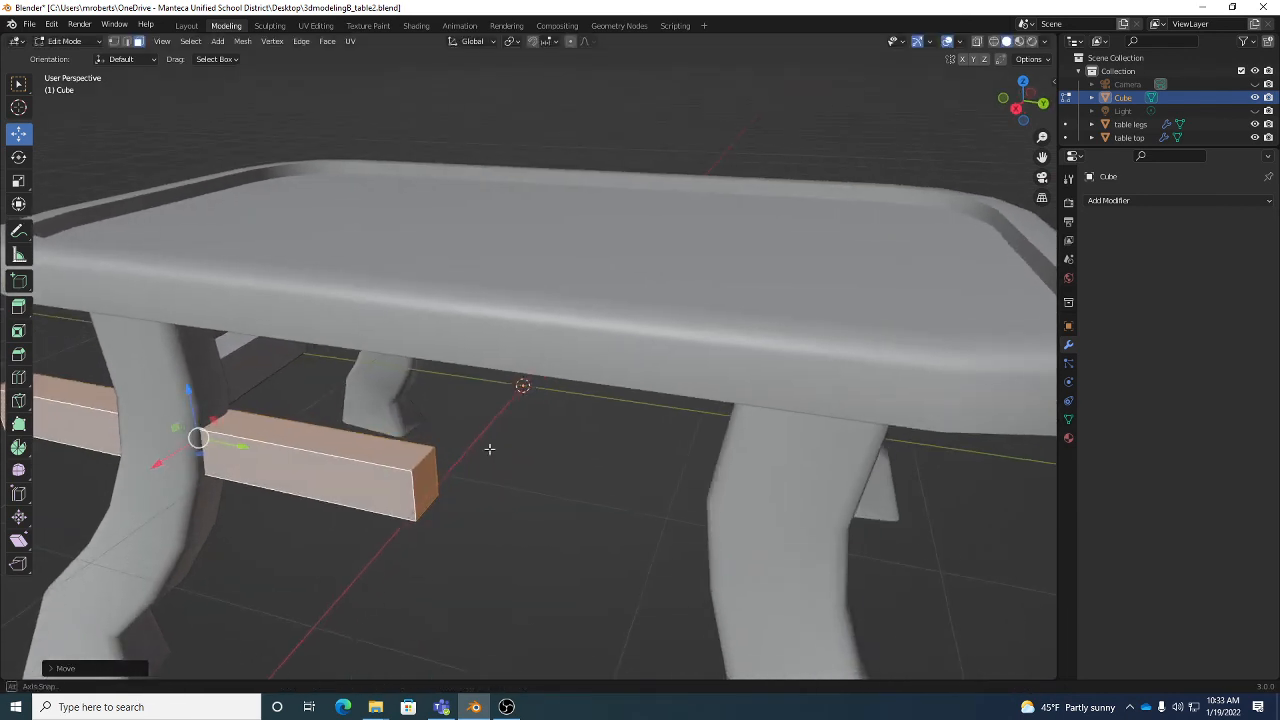
Delete the inner end face of the long side rail near the table's centre.
{"action": "left_click", "coordinate": [425, 485]}
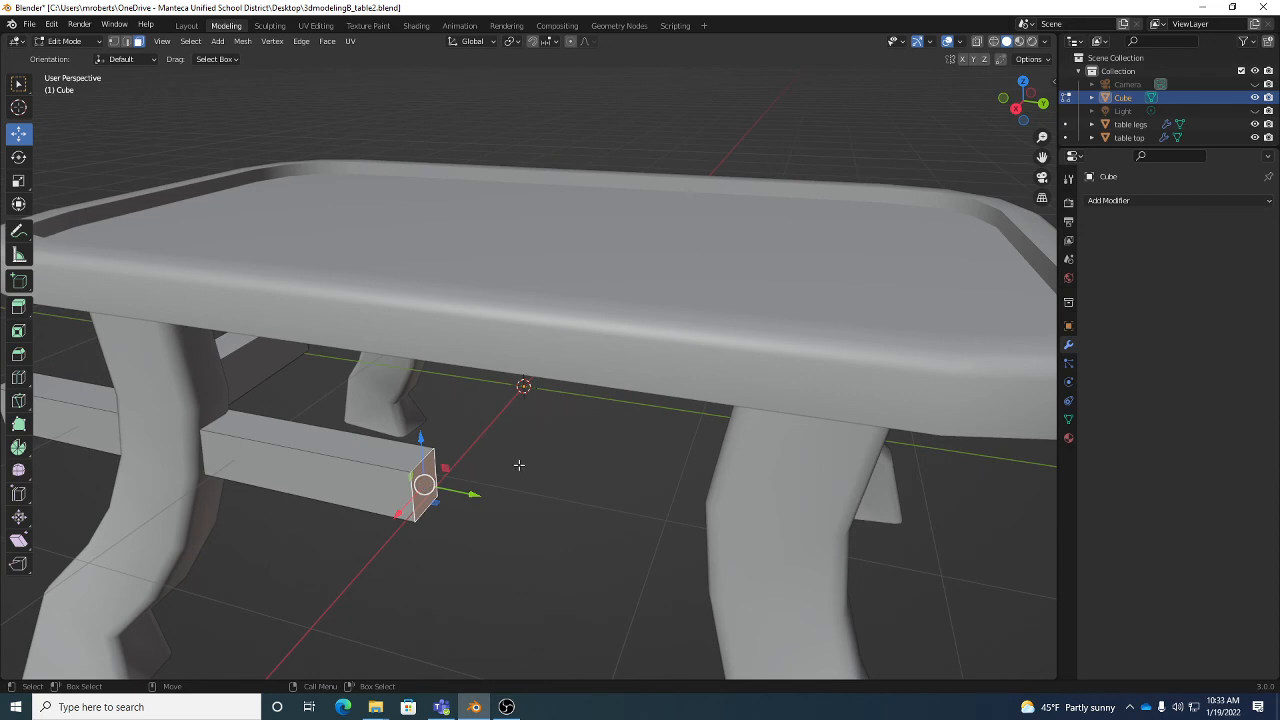
{"action": "key", "text": "Delete"}
{"action": "left_click", "coordinate": [516, 468]}
Select the side rail's protruding outer end face and move it along Y into the corner leg.
{"action": "right_click_drag", "start_coordinate": [582, 490], "coordinate": [446, 488], "text": "alt"}
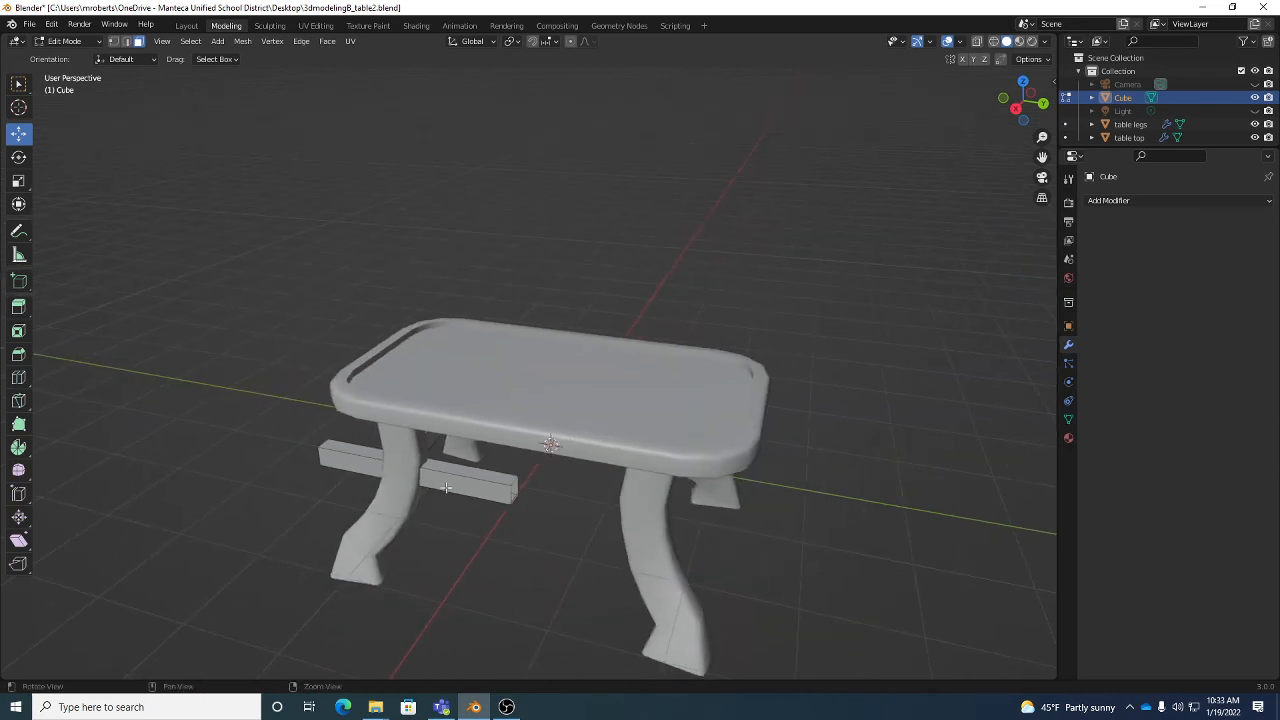
{"action": "left_click_drag", "start_coordinate": [446, 488], "coordinate": [557, 511], "text": "alt"}
{"action": "left_click", "coordinate": [355, 493]}
{"action": "scroll", "coordinate": [557, 511], "scroll_direction": "up", "scroll_amount": 2}
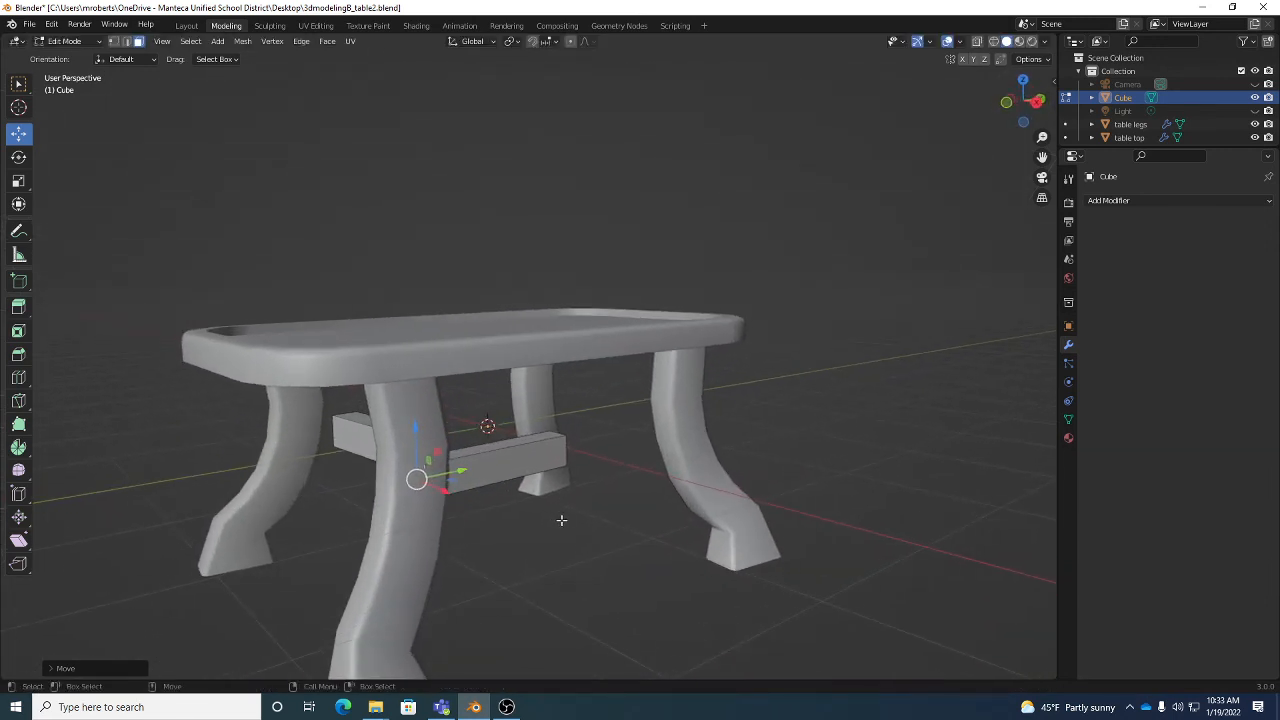
Return to Object Mode and add a Mirror modifier to the rails object.
{"action": "key", "text": "Tab"}
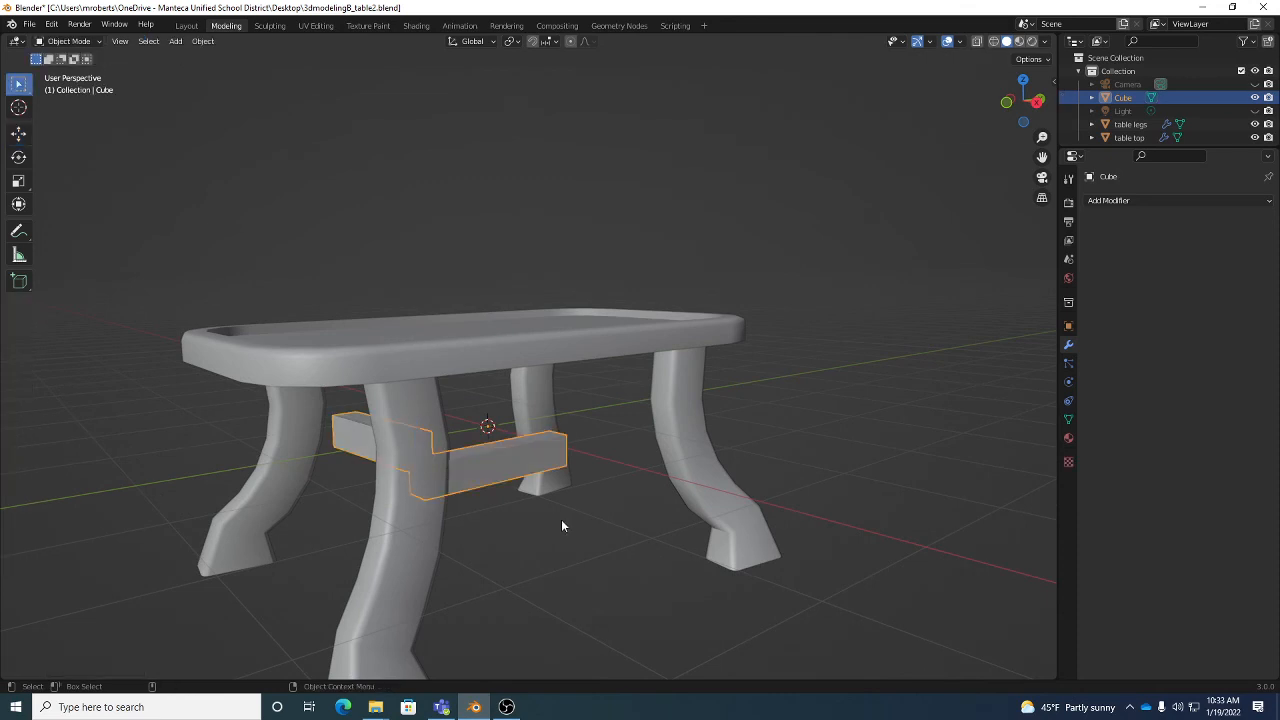
{"action": "mouse_move", "coordinate": [668, 510]}
{"action": "left_mouse_down", "text": "alt"}
{"action": "mouse_move", "coordinate": [637, 474]}
{"action": "mouse_move", "coordinate": [466, 466]}
{"action": "mouse_move", "coordinate": [681, 493]}
{"action": "left_mouse_up", "text": "alt"}
{"action": "middle_click_drag", "start_coordinate": [680, 493], "coordinate": [458, 483]}
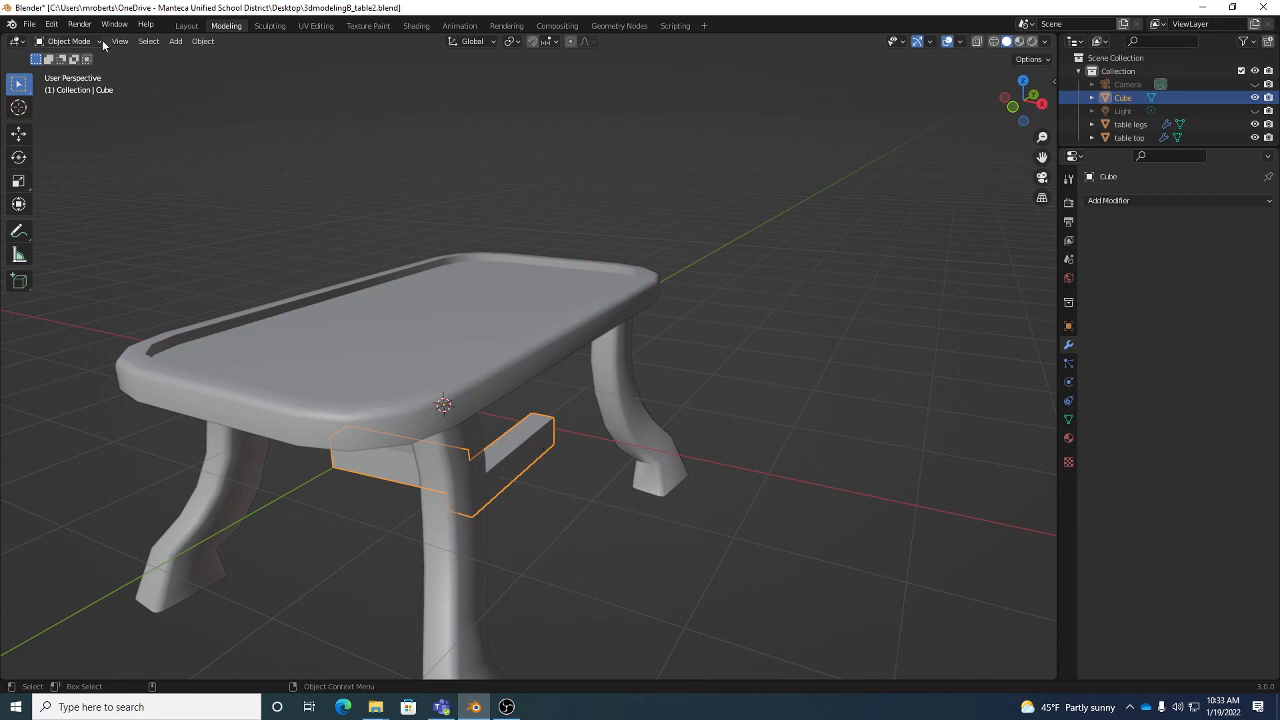
{"action": "left_click", "coordinate": [1188, 201]}
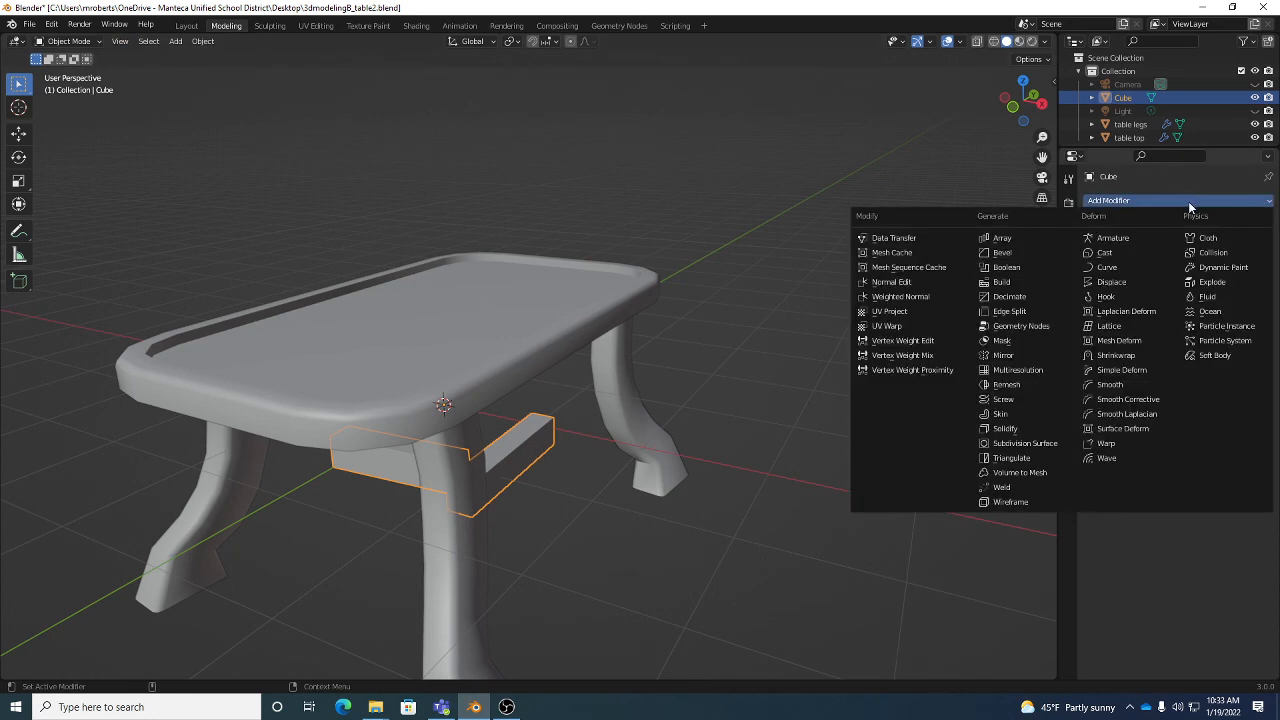
{"action": "left_click", "coordinate": [1025, 357]}
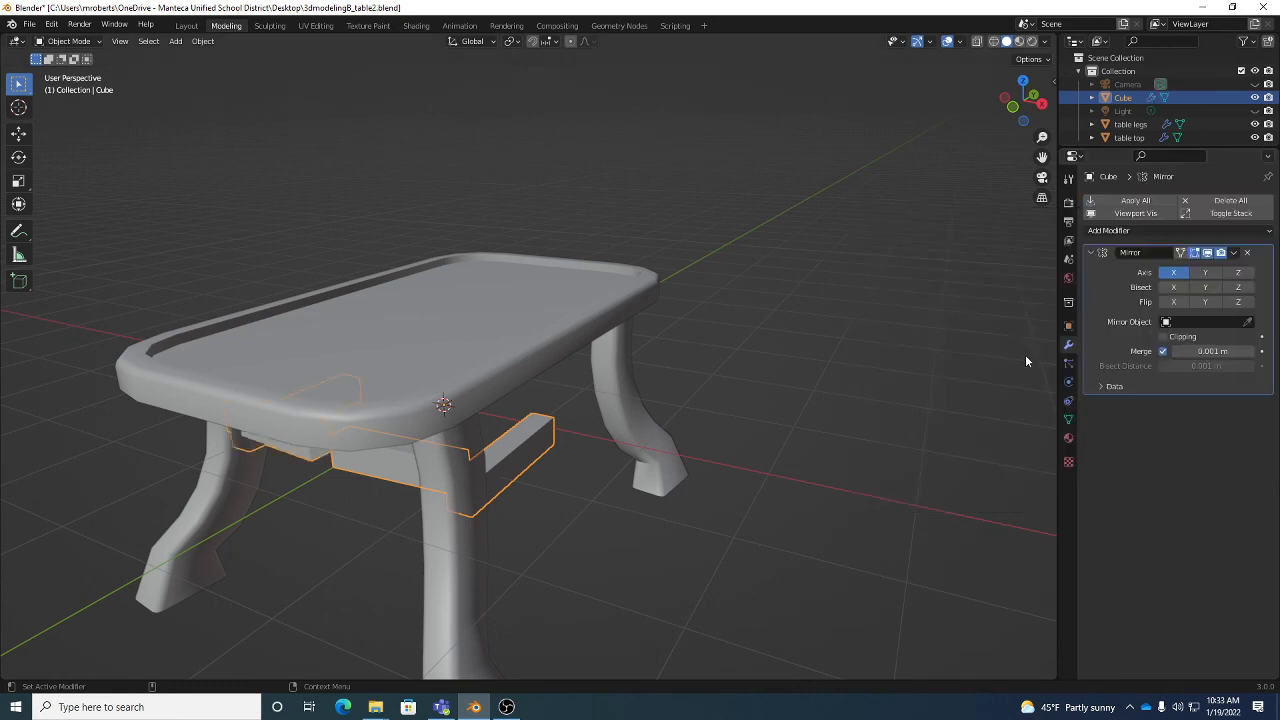
{"action": "middle_click_drag", "start_coordinate": [847, 455], "coordinate": [663, 480]}
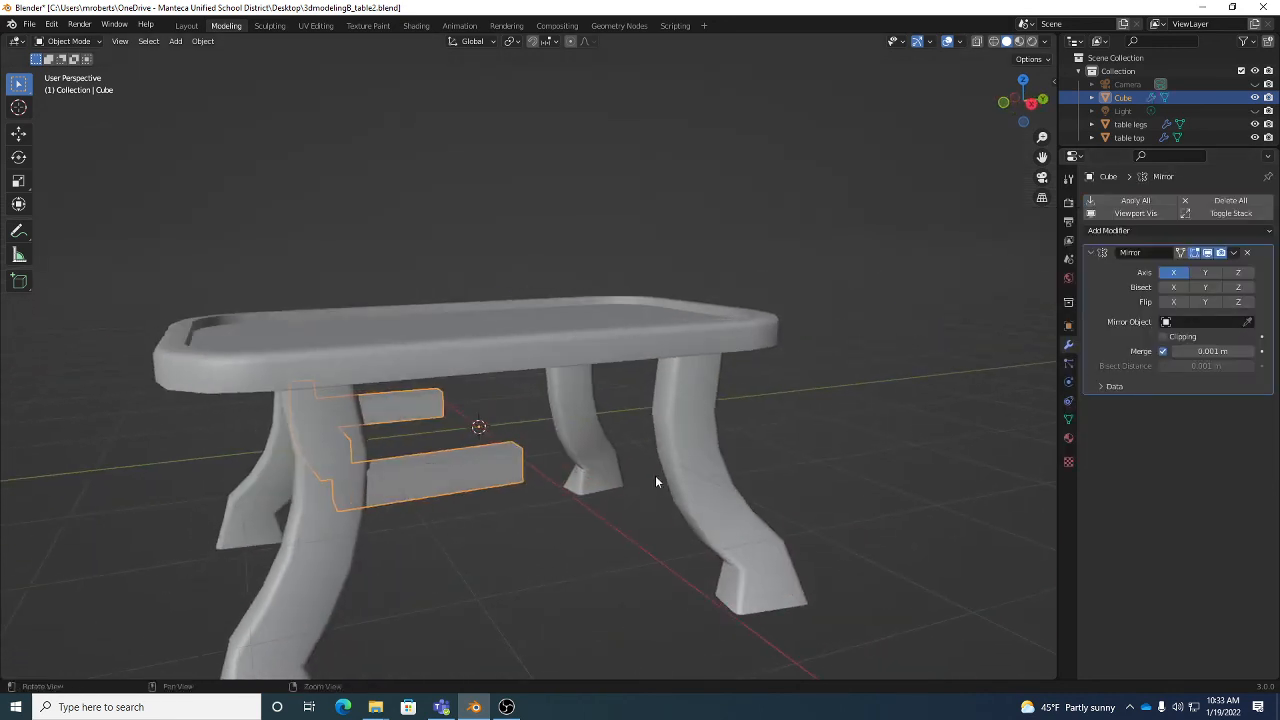
Enable the Y axis alongside X in the rails' Mirror modifier and turn on Clipping.
{"action": "left_click", "coordinate": [1203, 274]}
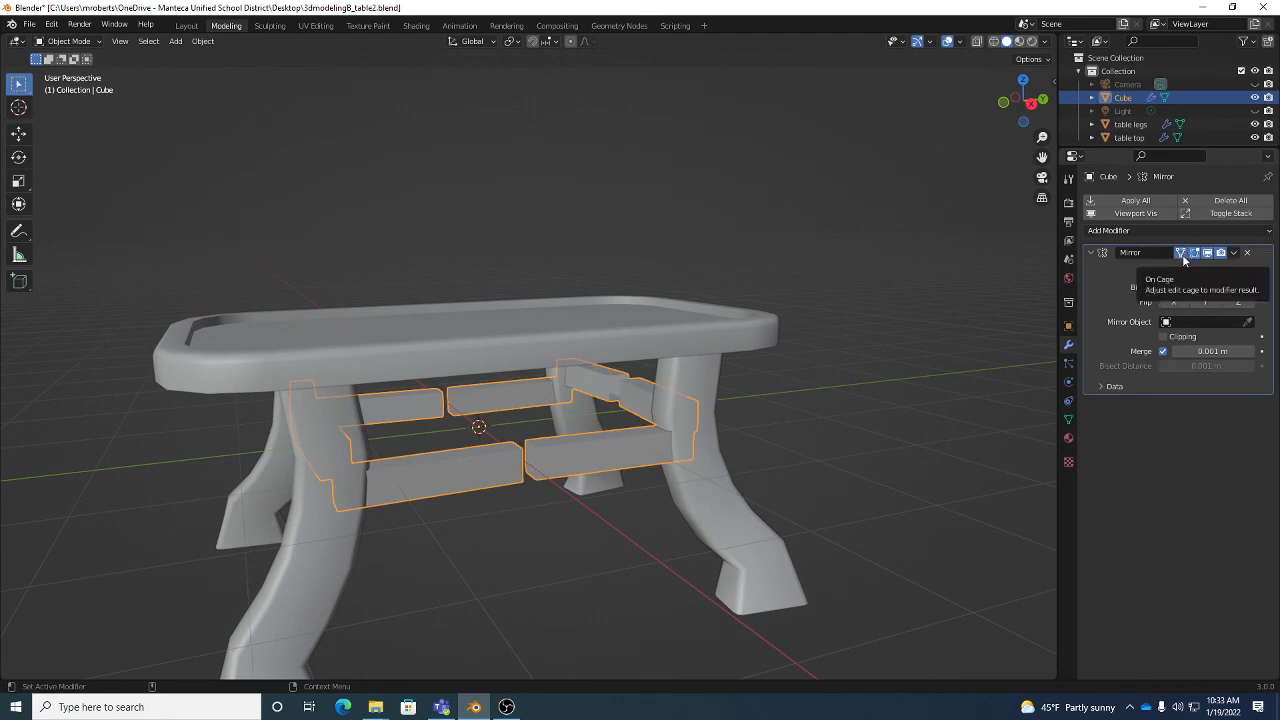
{"action": "left_click", "coordinate": [1165, 337]}
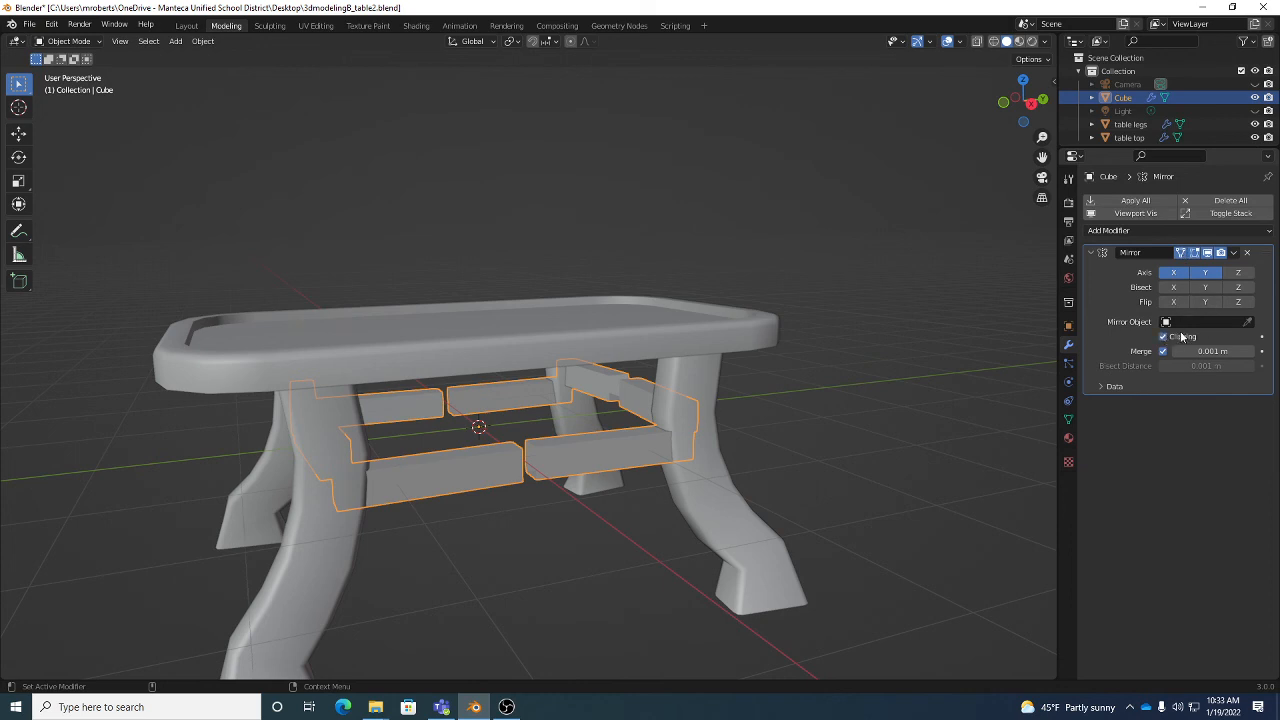
{"action": "left_click", "coordinate": [1148, 232]}
{"action": "middle_click_drag", "start_coordinate": [663, 430], "coordinate": [746, 318]}
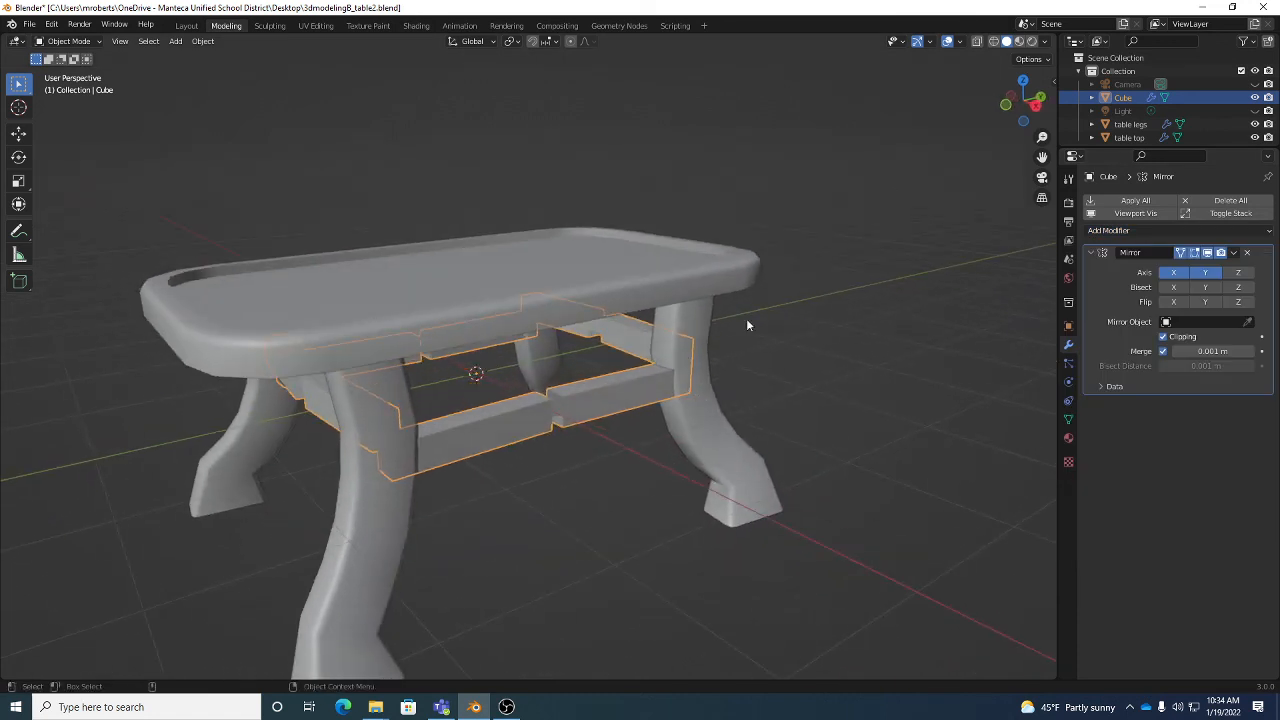
{"action": "left_click", "coordinate": [1206, 273]}
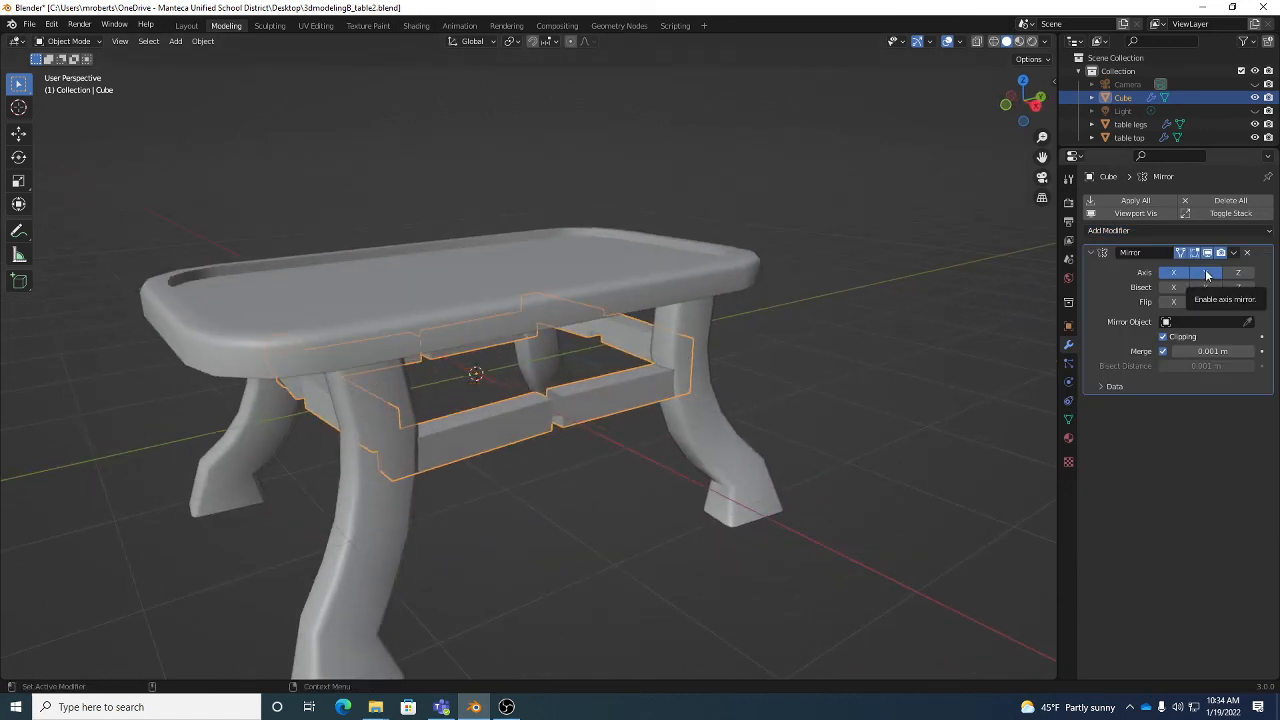
In Edit Mode, select the edge loop around the crosswise rail's open inner end and move it along X to meet its mirrored half.
{"action": "middle_click_drag", "start_coordinate": [705, 363], "coordinate": [697, 428]}
{"action": "middle_click_drag", "start_coordinate": [500, 393], "coordinate": [563, 423]}
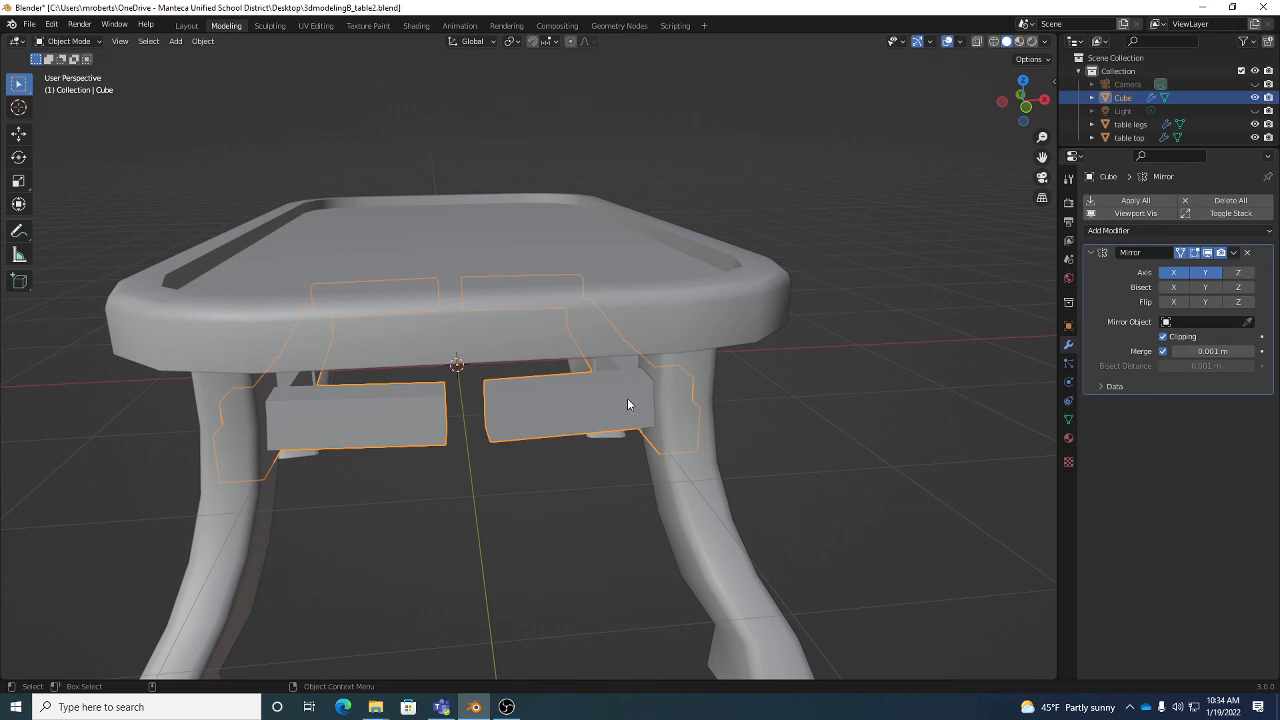
{"action": "key", "text": "Tab"}
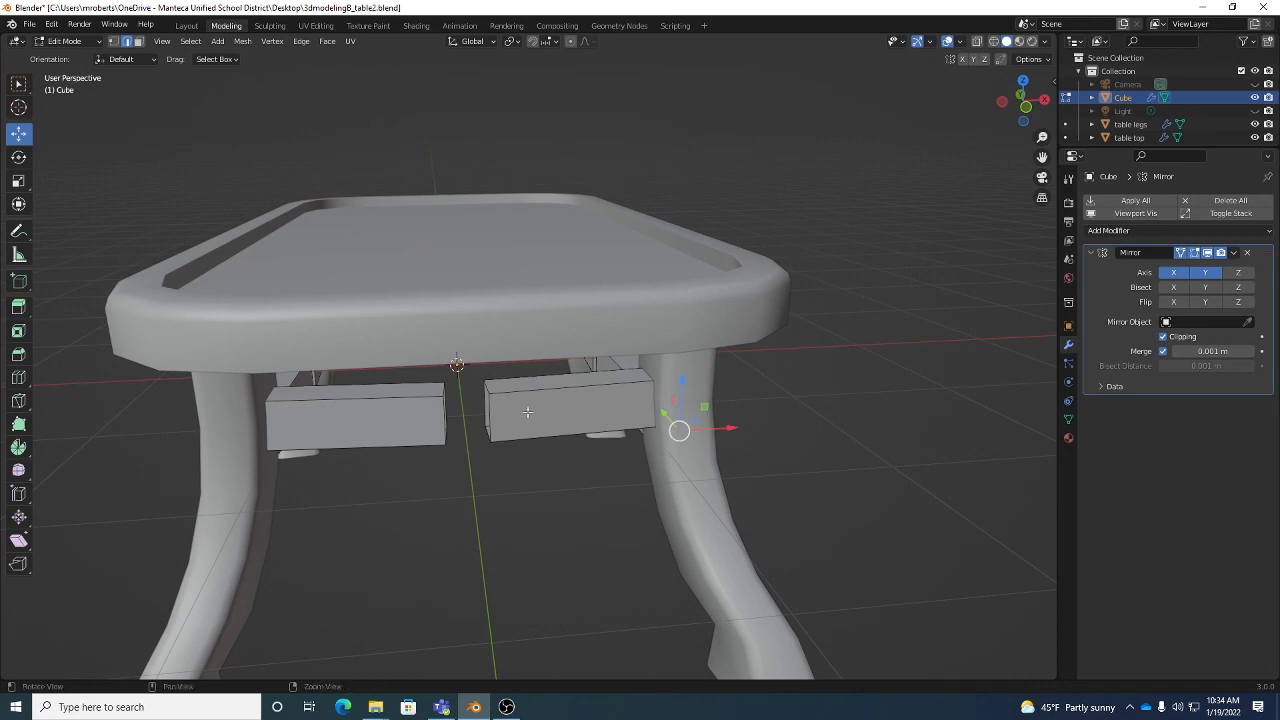
{"action": "middle_click_drag", "start_coordinate": [499, 413], "coordinate": [540, 412]}
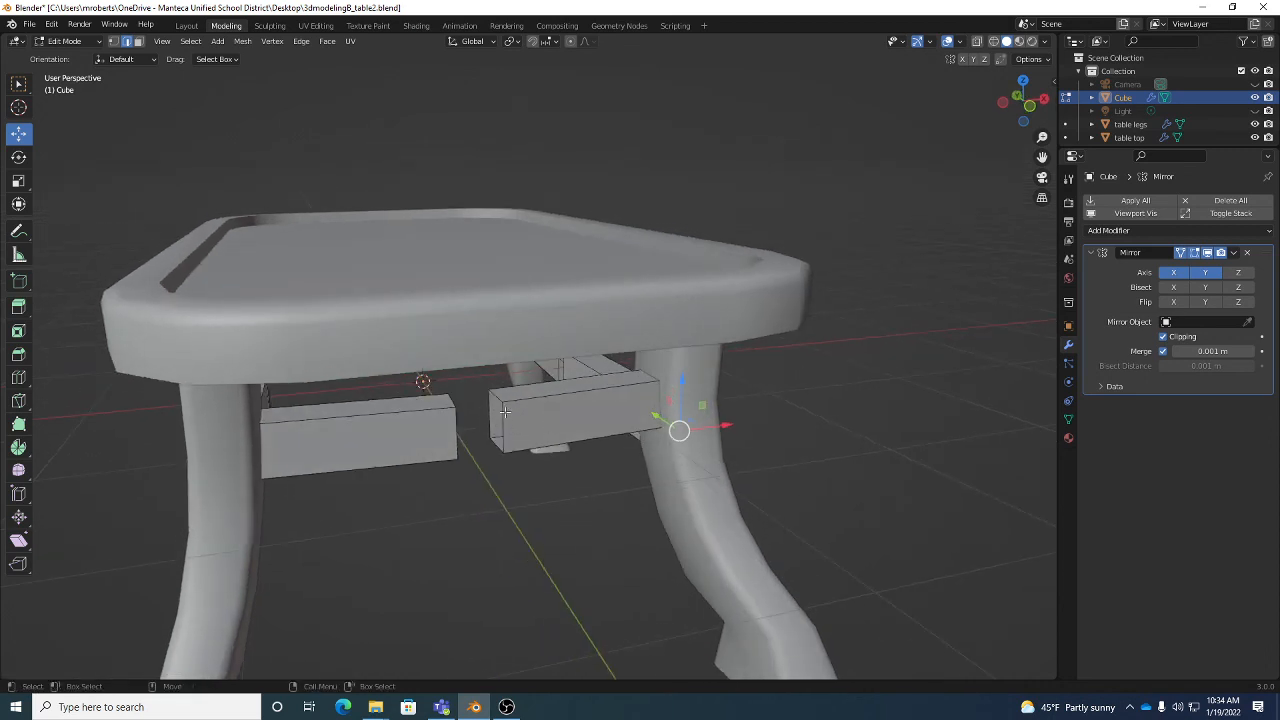
{"action": "left_click", "coordinate": [500, 416]}
{"action": "middle_click_drag", "start_coordinate": [586, 440], "coordinate": [591, 459]}
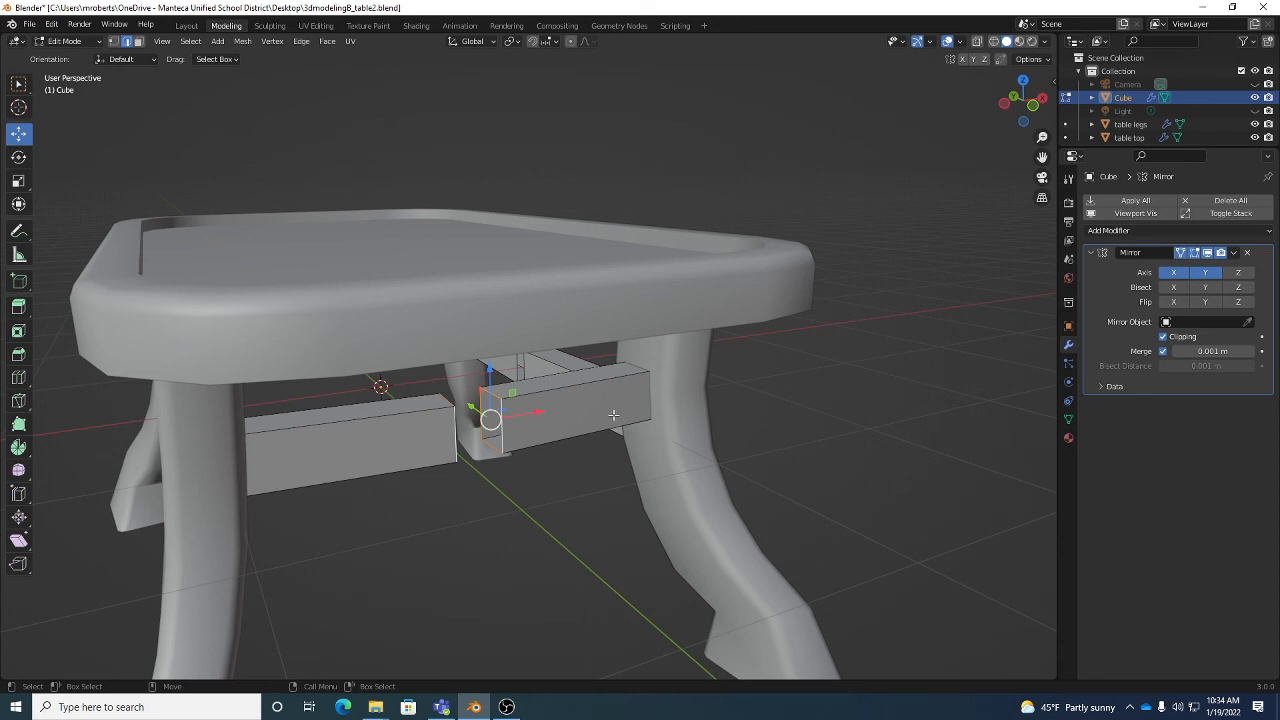
{"action": "middle_click_drag", "start_coordinate": [619, 426], "coordinate": [598, 442]}
{"action": "left_click_drag", "start_coordinate": [537, 415], "coordinate": [491, 432]}
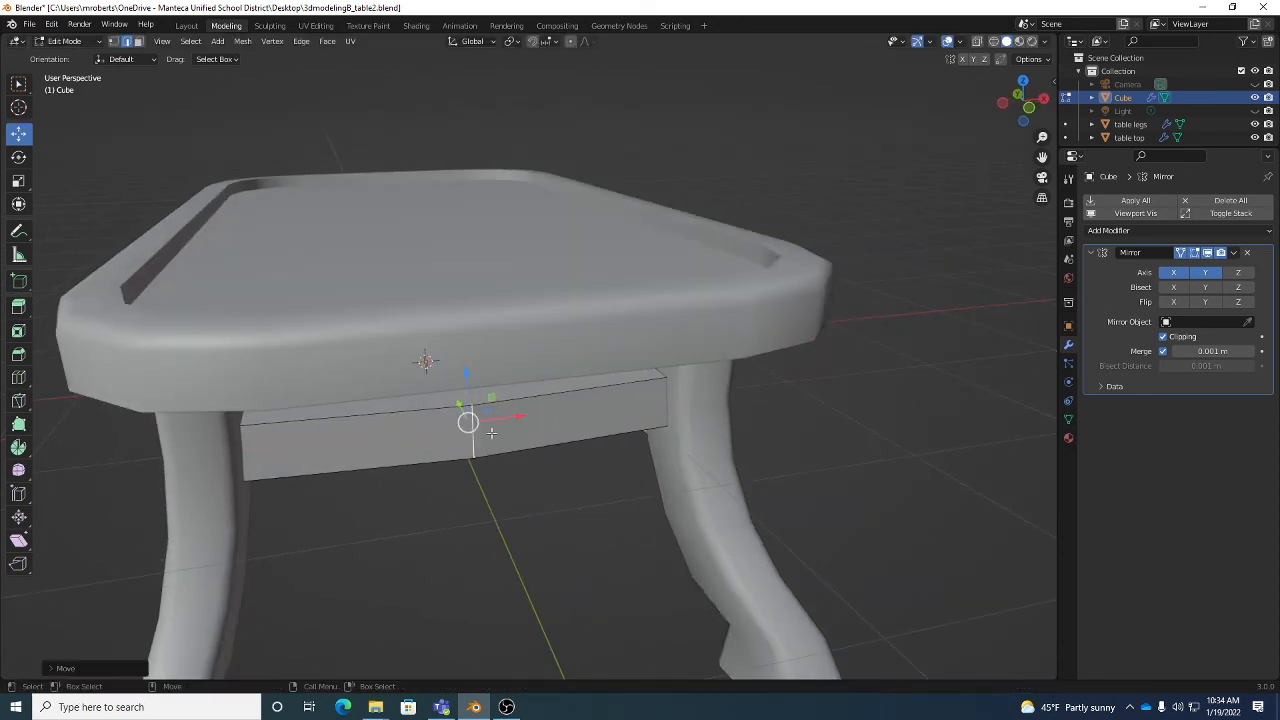
Select the edge loop around the side rail's open inner end and move it along Y to join its mirrored half.
{"action": "middle_click_drag", "start_coordinate": [513, 416], "coordinate": [569, 435]}
{"action": "left_click", "coordinate": [522, 392]}
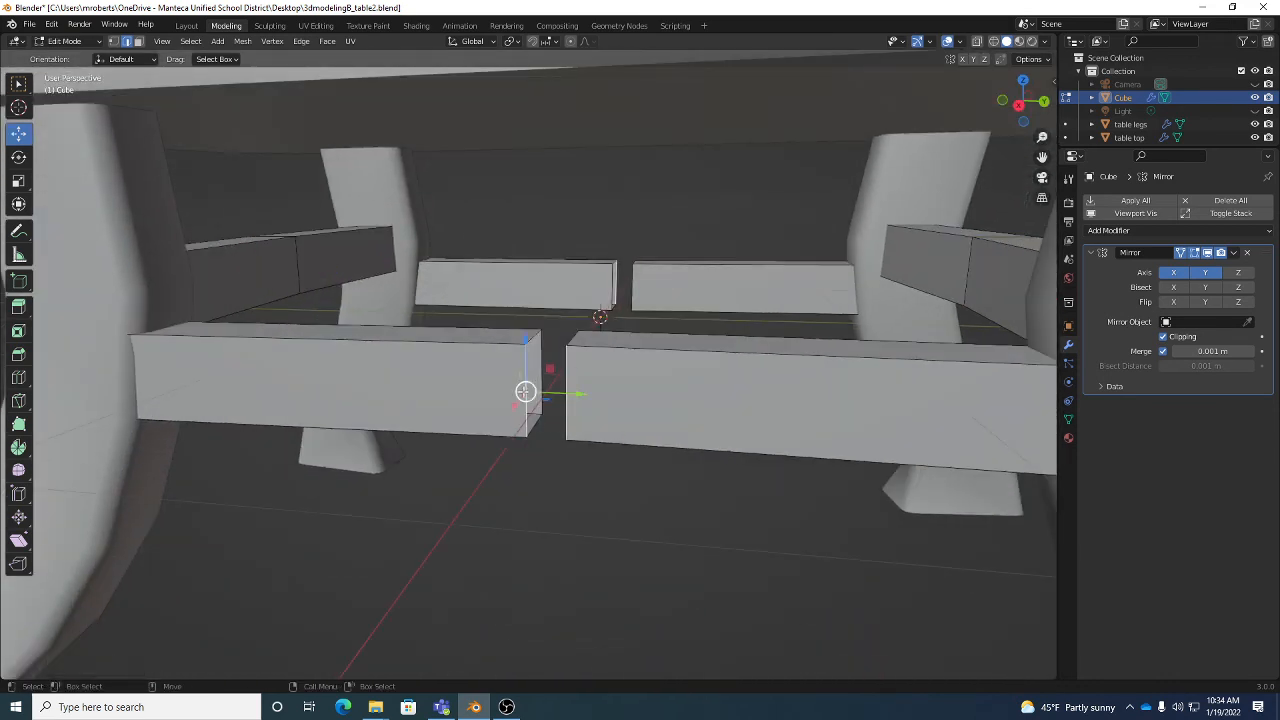
{"action": "mouse_move", "coordinate": [573, 382]}
{"action": "left_mouse_down"}
{"action": "mouse_move", "coordinate": [651, 393]}
{"action": "mouse_move", "coordinate": [559, 382]}
{"action": "left_mouse_up"}
{"action": "middle_click_drag", "start_coordinate": [556, 392], "coordinate": [660, 425]}
{"action": "left_click_drag", "start_coordinate": [602, 392], "coordinate": [633, 402]}
Save the table with its joined rails to the existing file 3dmodelingB_table2.blend.
{"action": "scroll", "coordinate": [620, 415], "scroll_direction": "down", "scroll_amount": 6}
{"action": "middle_click_drag", "start_coordinate": [615, 420], "coordinate": [680, 400]}
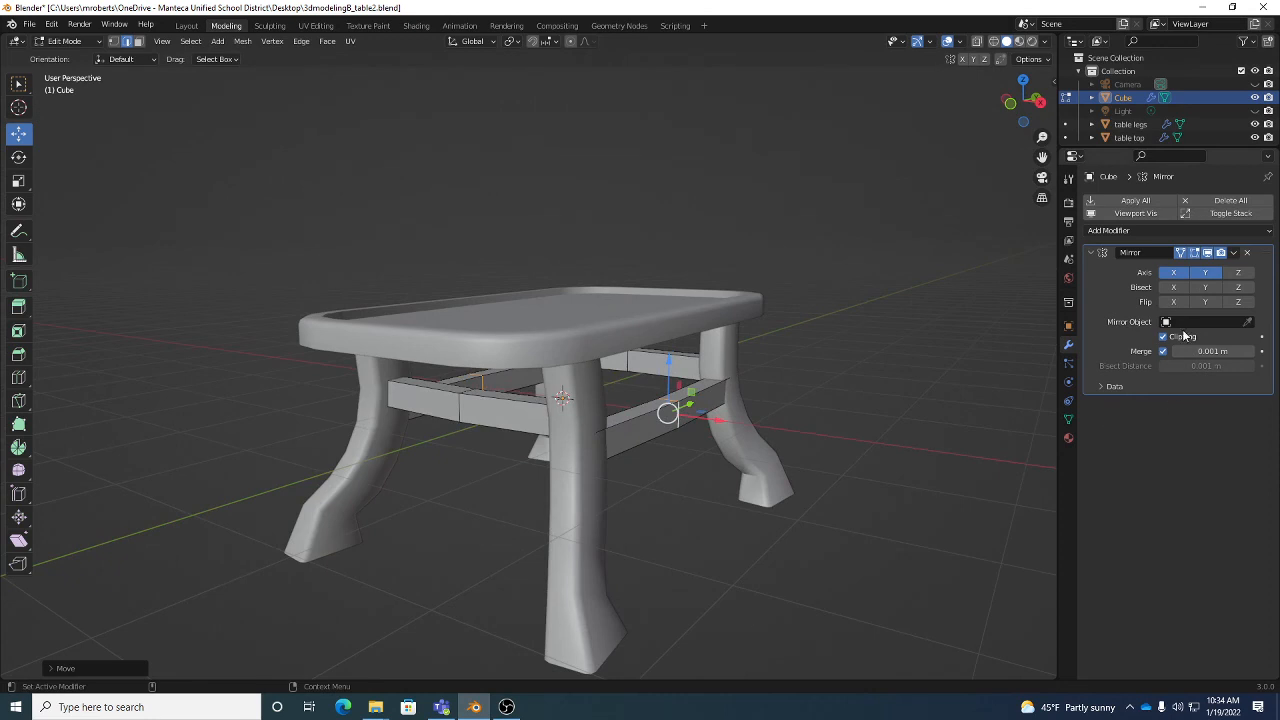
{"action": "middle_click_drag", "start_coordinate": [830, 450], "coordinate": [545, 454]}
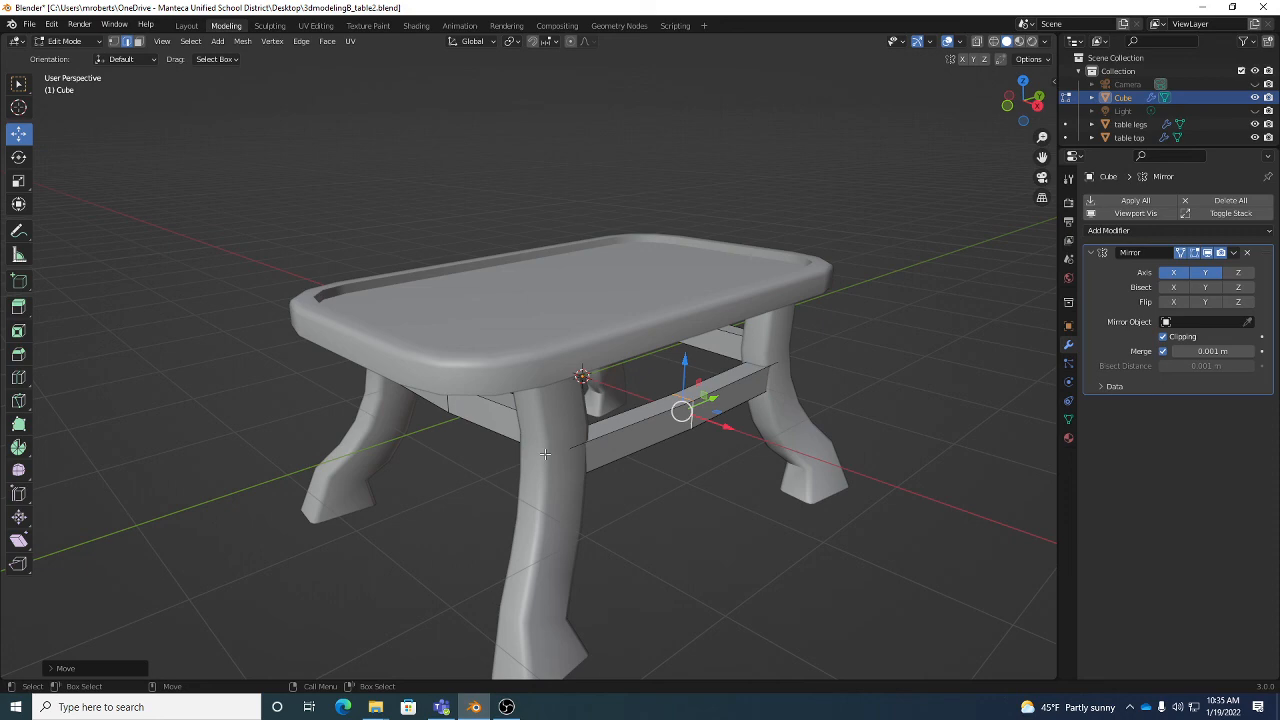
{"action": "mouse_move", "coordinate": [771, 509]}
{"action": "middle_mouse_down"}
{"action": "mouse_move", "coordinate": [857, 471]}
{"action": "mouse_move", "coordinate": [871, 491]}
{"action": "mouse_move", "coordinate": [765, 501]}
{"action": "mouse_move", "coordinate": [800, 490]}
{"action": "mouse_move", "coordinate": [790, 430]}
{"action": "mouse_move", "coordinate": [770, 520]}
{"action": "mouse_move", "coordinate": [781, 487]}
{"action": "mouse_move", "coordinate": [771, 503]}
{"action": "mouse_move", "coordinate": [794, 509]}
{"action": "middle_mouse_up"}
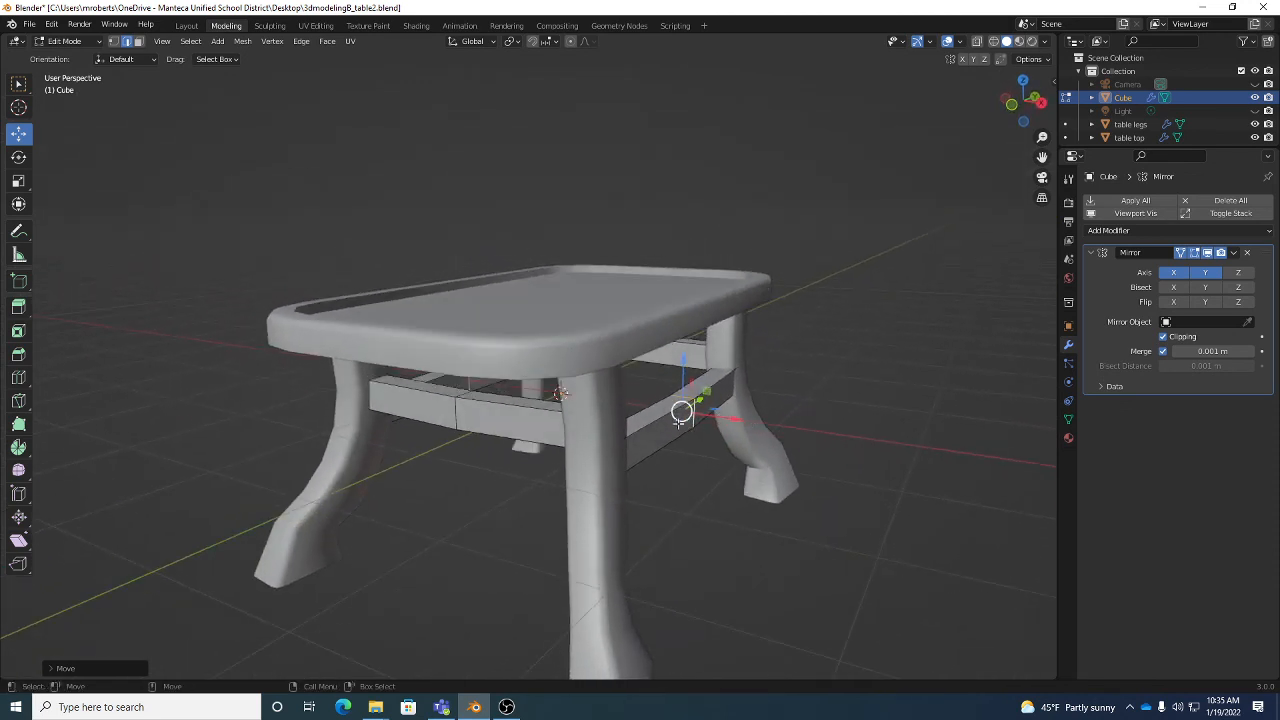
{"action": "middle_click_drag", "start_coordinate": [706, 523], "coordinate": [660, 367]}
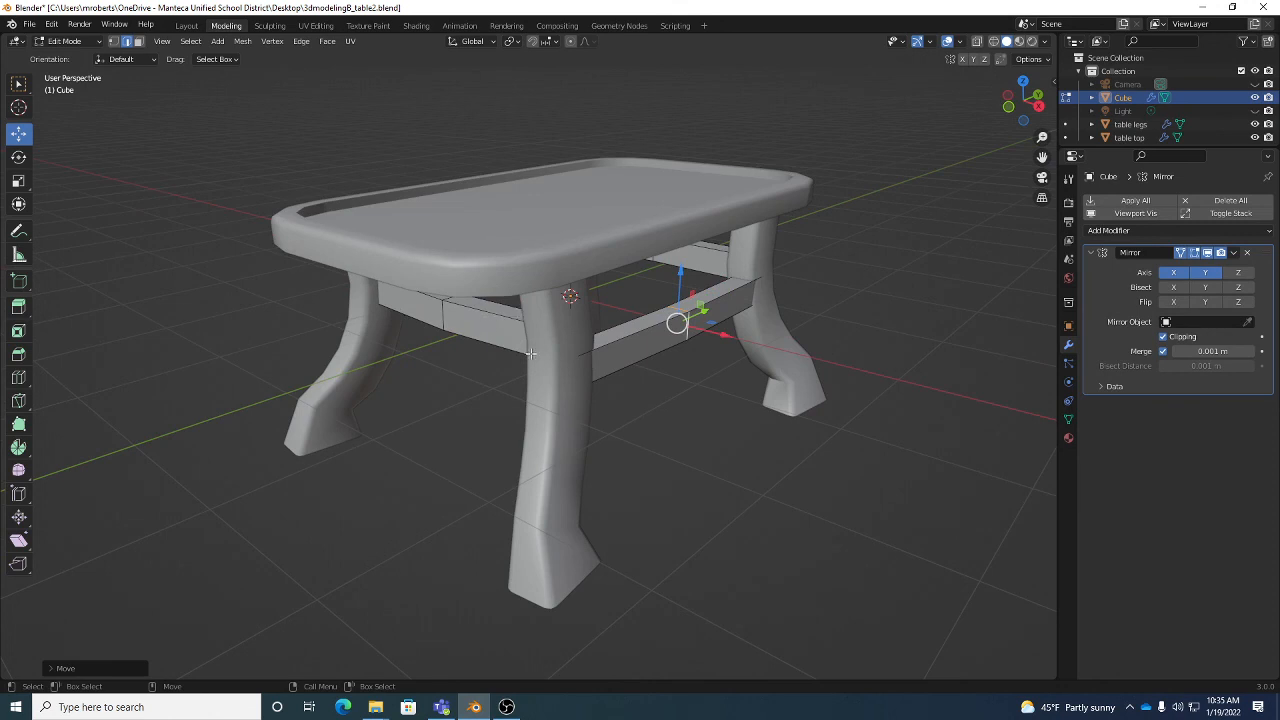
{"action": "middle_click_drag", "start_coordinate": [520, 336], "coordinate": [647, 380]}
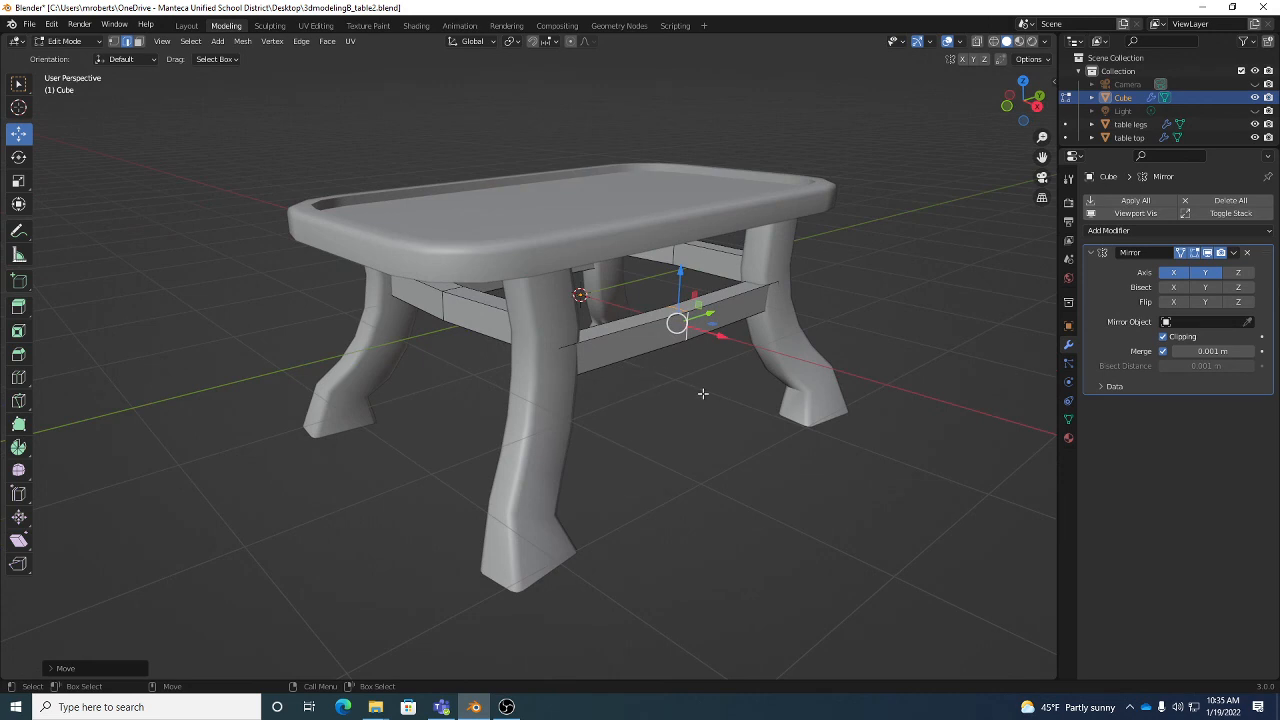
{"action": "key", "text": "ctrl+s"}
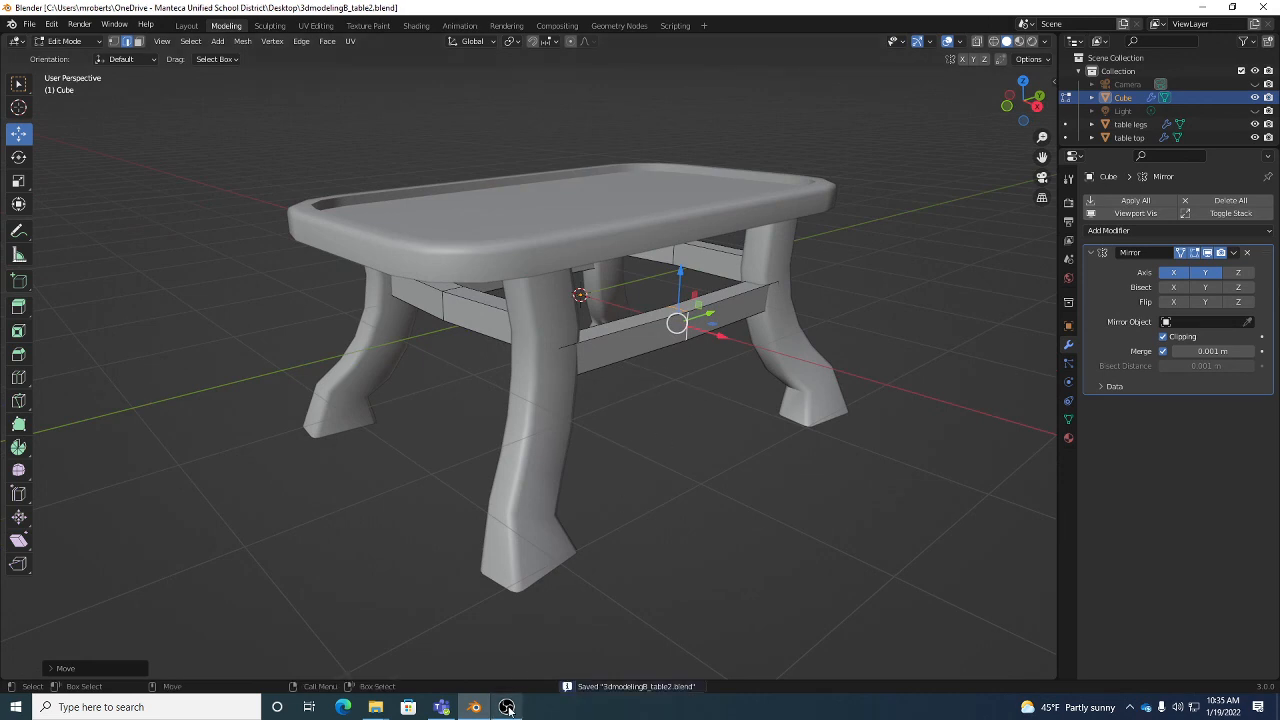